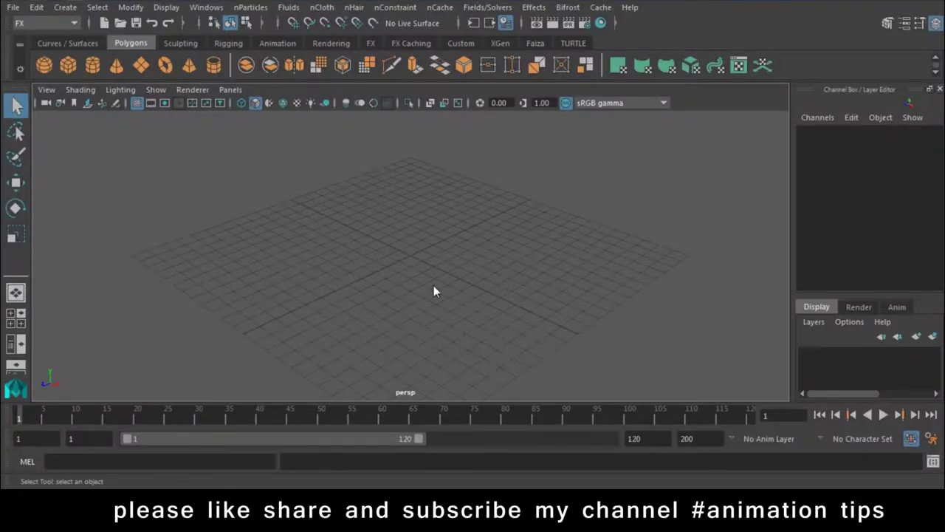
Step: Switch to the Modeling menu set and float the Surfaces > Birail submenu over the Channel Box
click(41, 23)
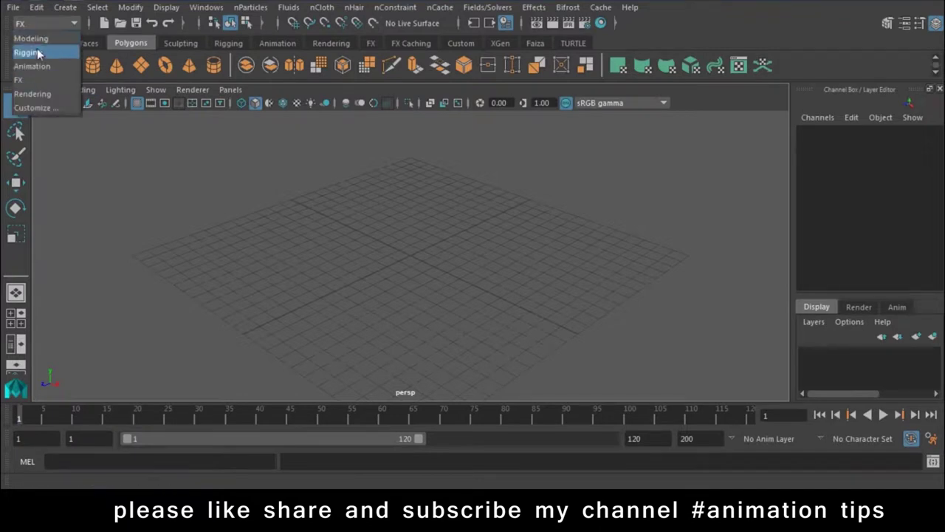
click(50, 41)
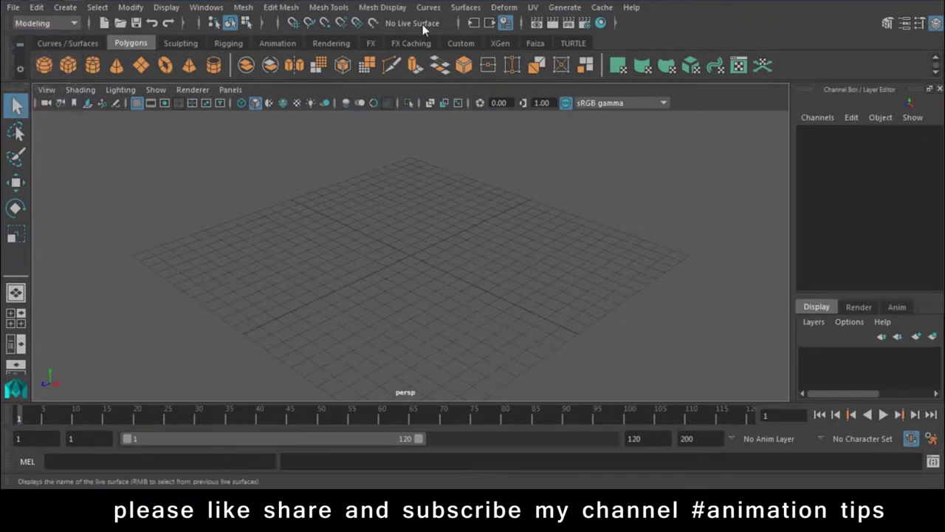
click(466, 8)
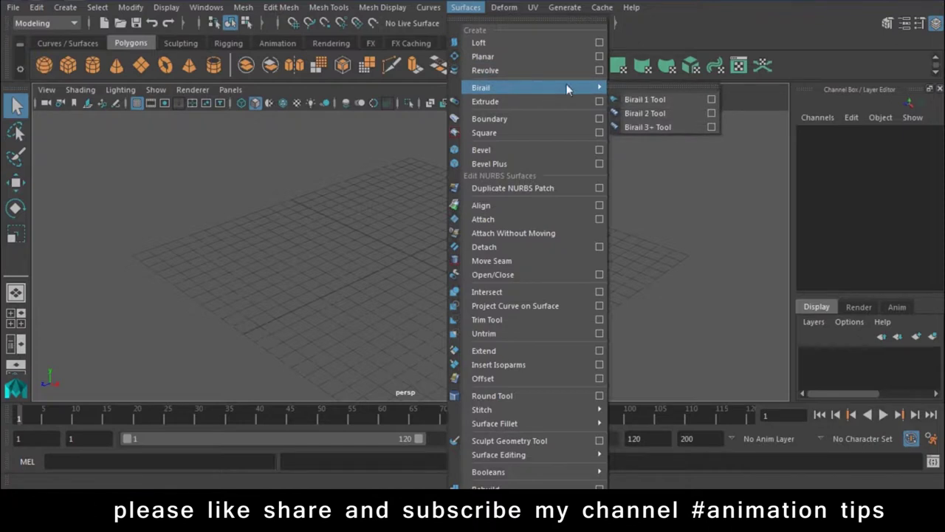
click(625, 83)
drag(633, 80, 844, 151)
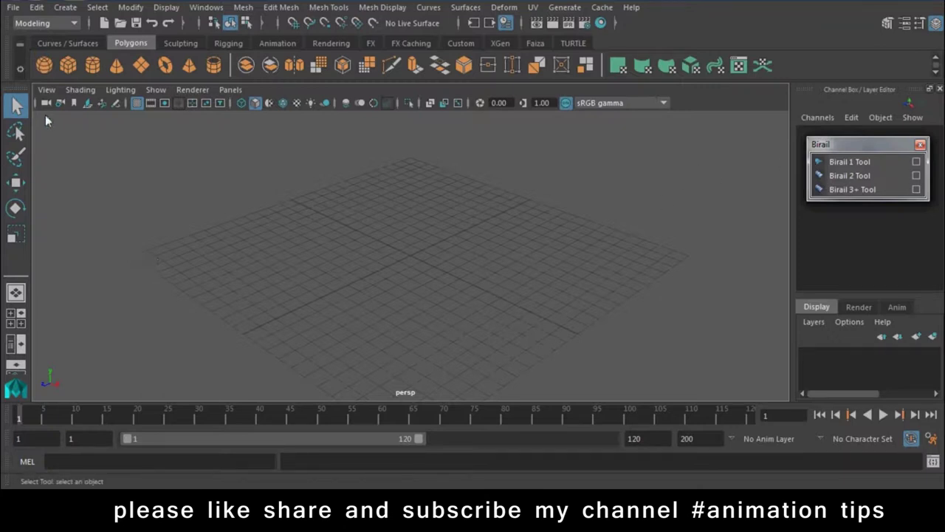
Step: Ready the EP Curve Tool from the Curves/Surfaces shelf in the side view
click(70, 43)
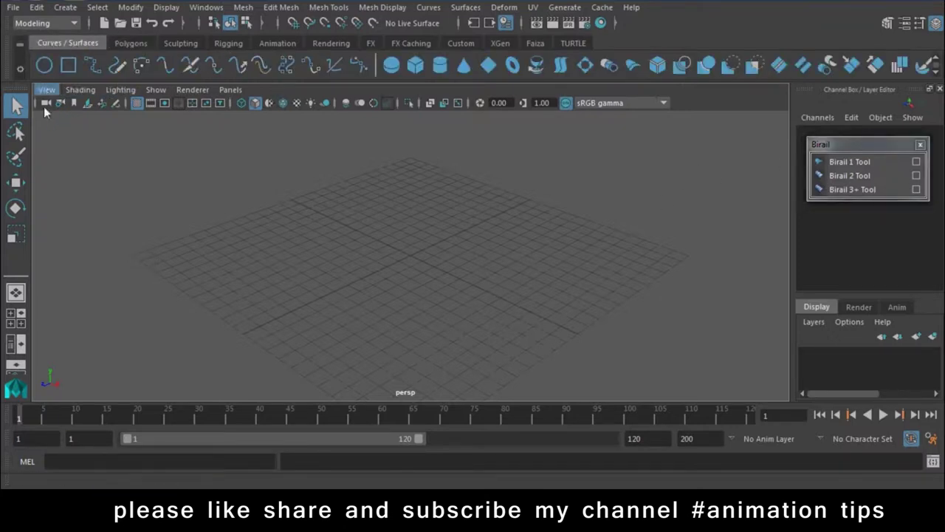
click(98, 68)
click(413, 215)
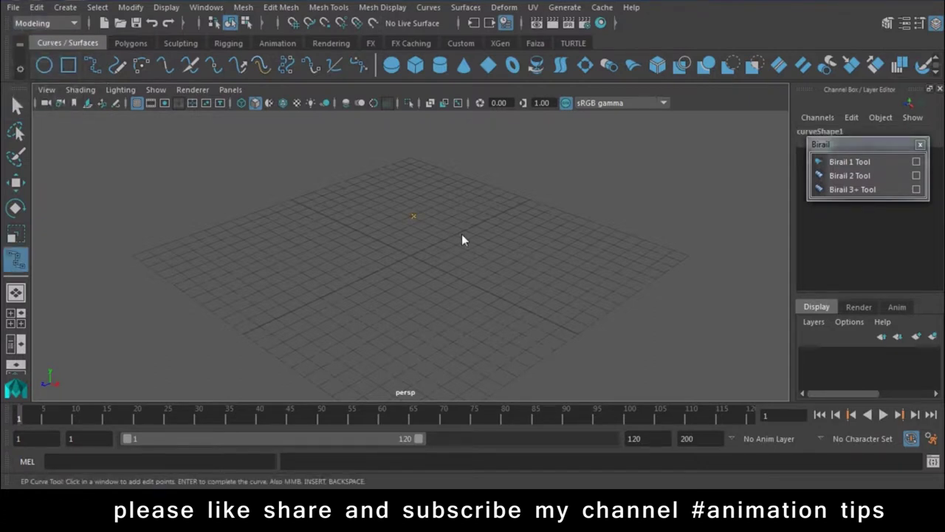
key(ctrl+z)
click(16, 106)
key(space)
drag(277, 187, 352, 182)
click(93, 65)
scroll(308, 290, down, 2)
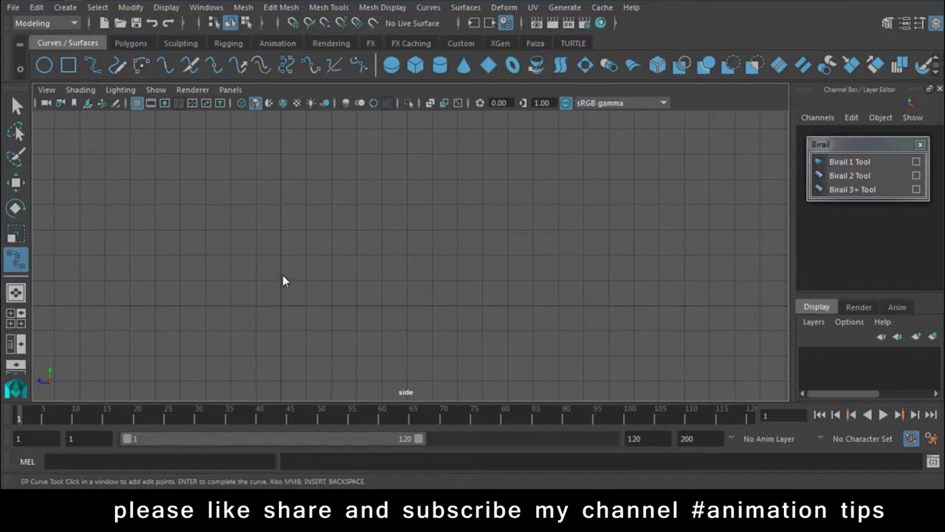
Step: Draw a five-point rising EP curve, then delete the angular result
click(282, 274)
click(349, 268)
click(415, 223)
drag(415, 224, 428, 243)
click(491, 189)
click(576, 245)
key(Return)
key(w)
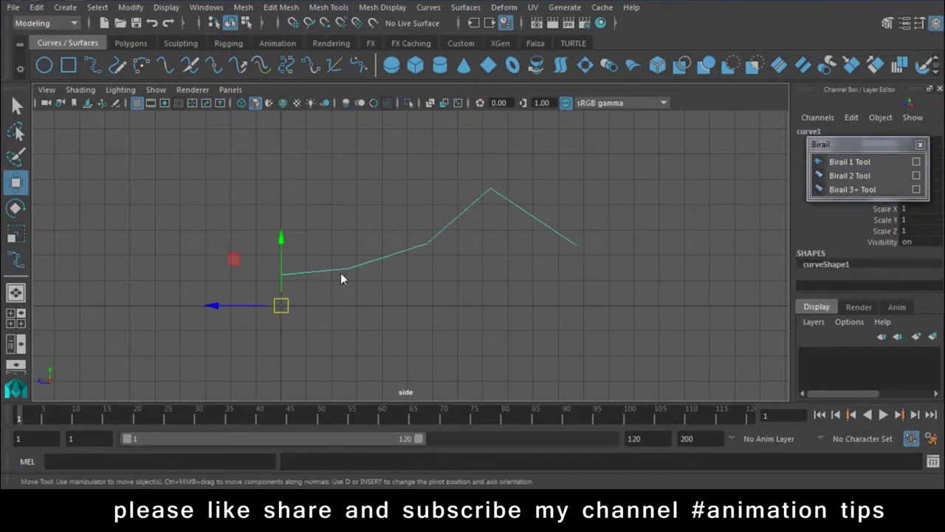
key(Delete)
Step: Set the EP Curve Tool to cubic and redraw a smooth four-point curve rising from the origin
double_click(93, 65)
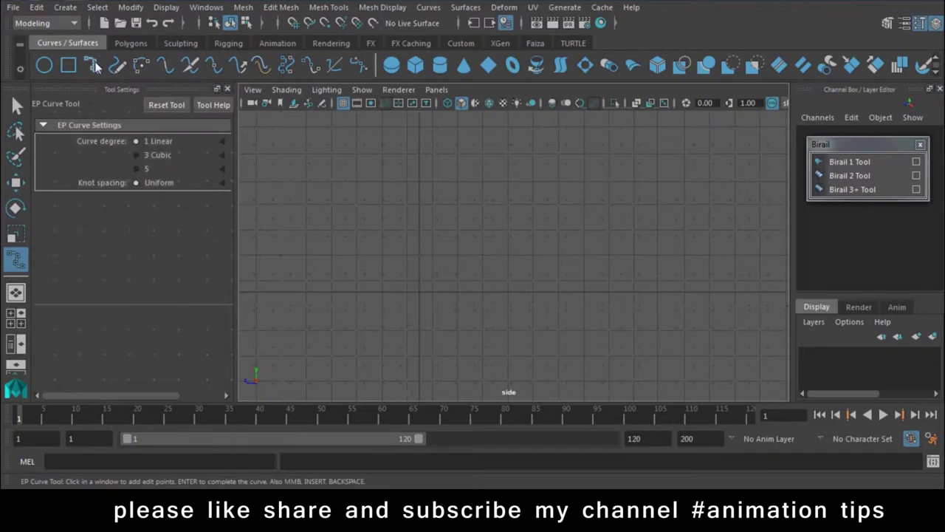
click(227, 89)
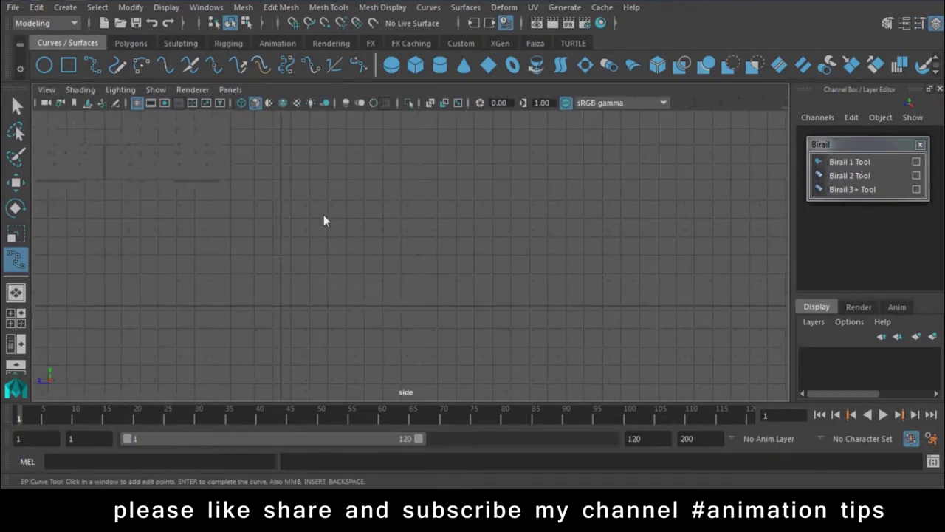
click(278, 281)
click(364, 272)
click(446, 239)
click(513, 201)
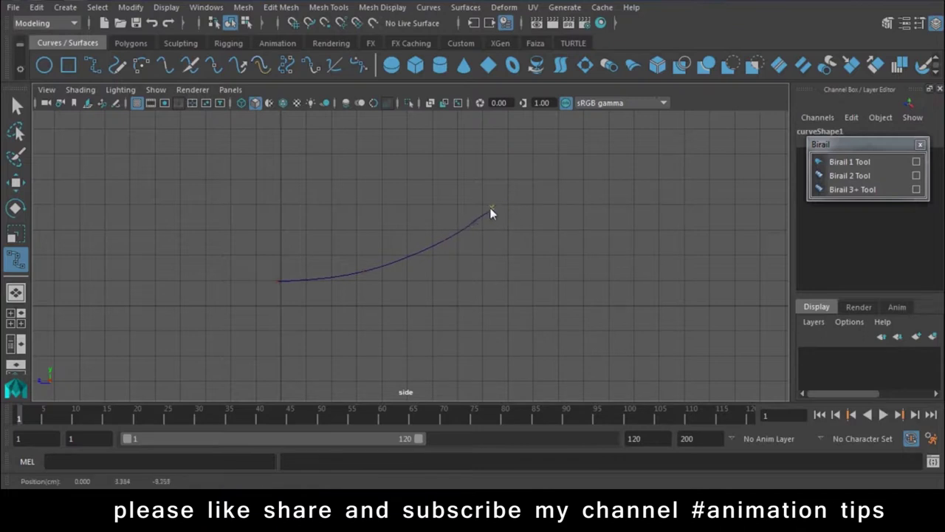
key(w)
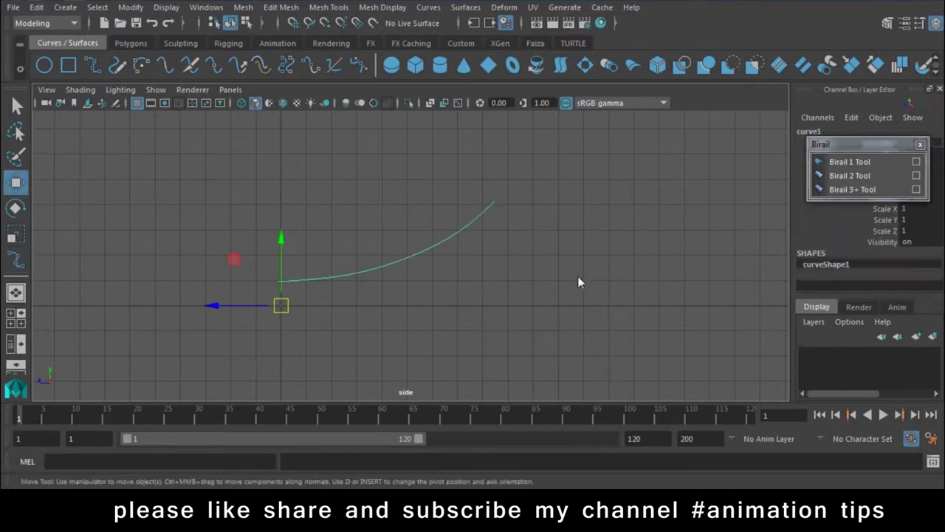
Step: Draw a four-point EP arch curve in the front view at the rail's low end
drag(419, 269, 417, 205)
alt+drag(405, 297, 479, 305)
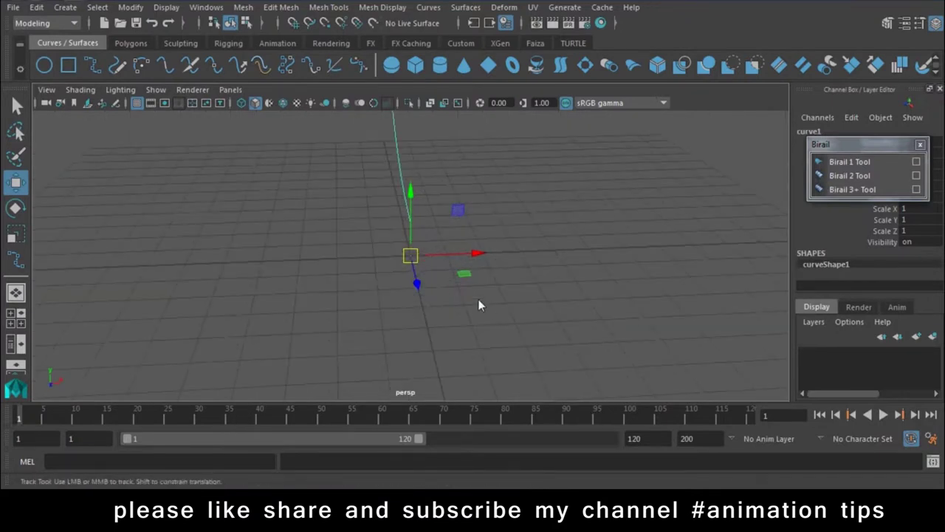
alt+middle_drag(478, 305, 462, 339)
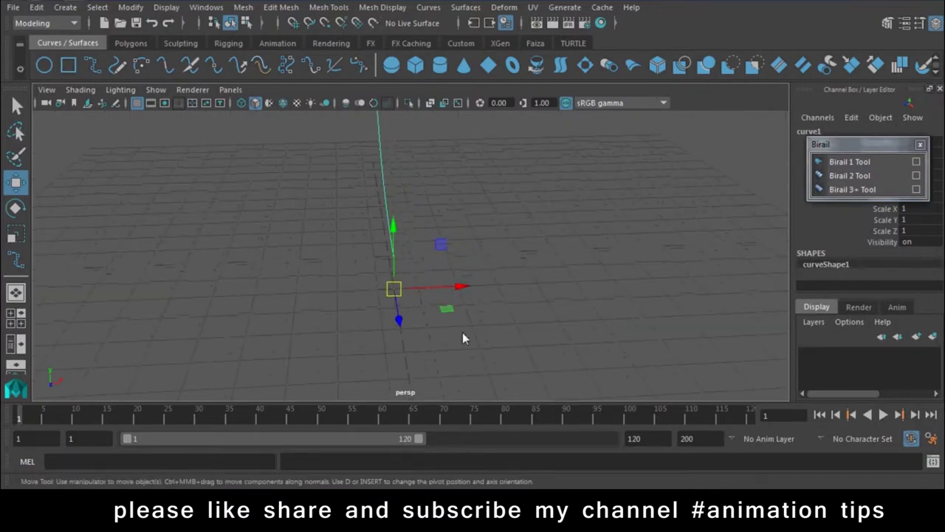
click(98, 65)
drag(521, 192, 513, 212)
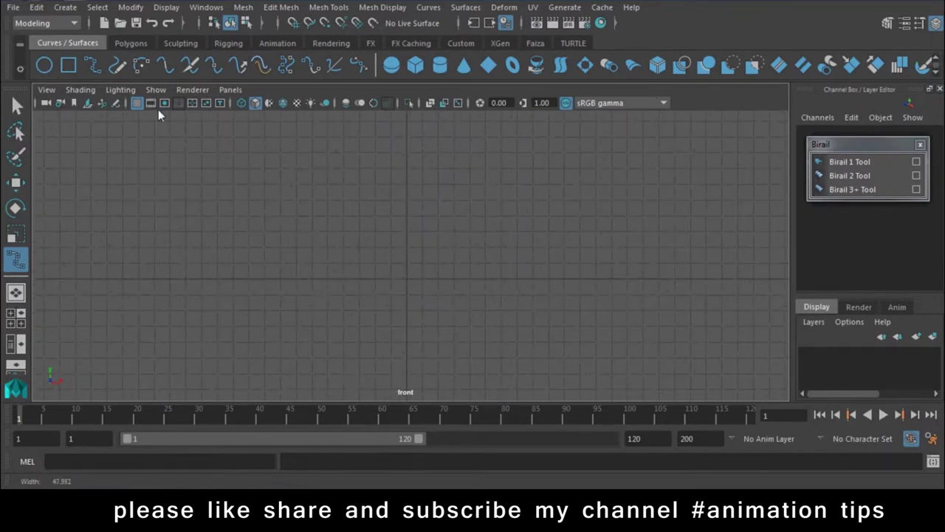
click(355, 313)
click(375, 279)
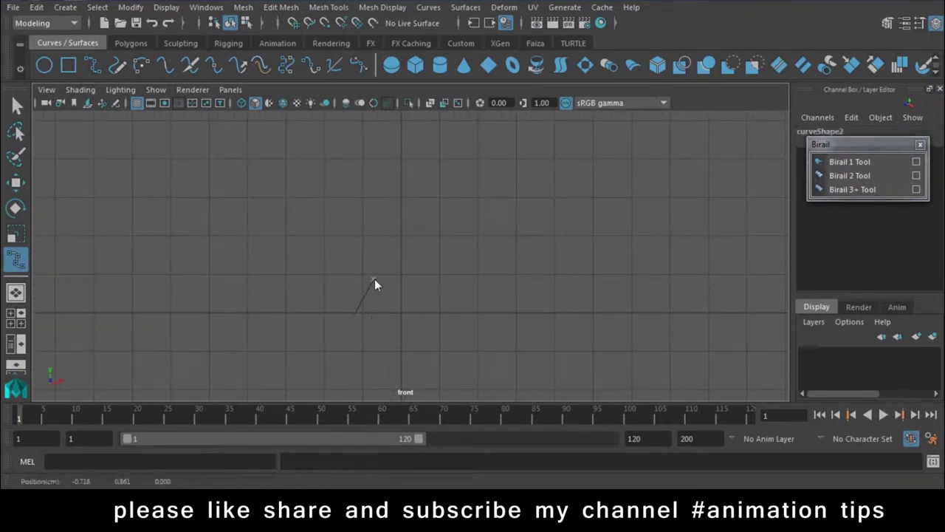
click(403, 270)
click(451, 276)
key(w)
Step: Move the arch's control vertices, raising its left end, to round its shape
right_click(452, 280)
right_drag(377, 236, 375, 159)
click(446, 276)
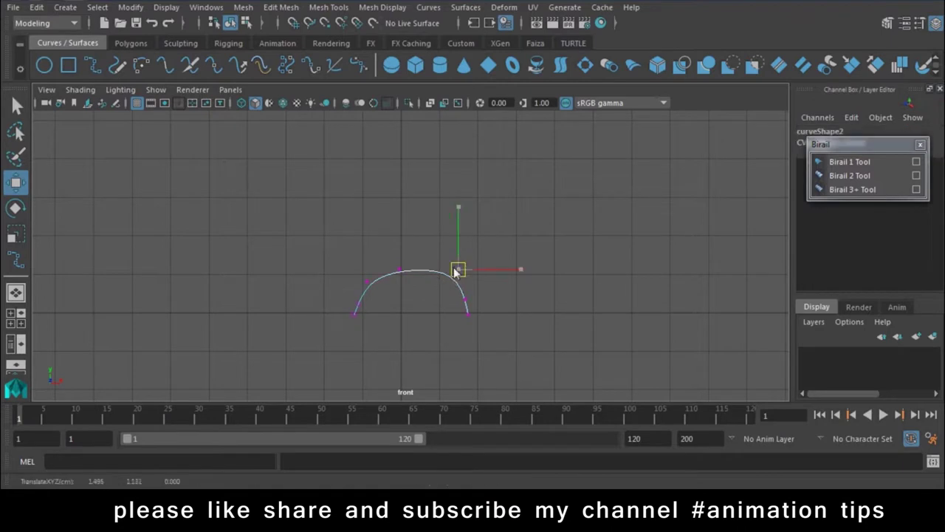
drag(447, 278, 405, 269)
click(400, 268)
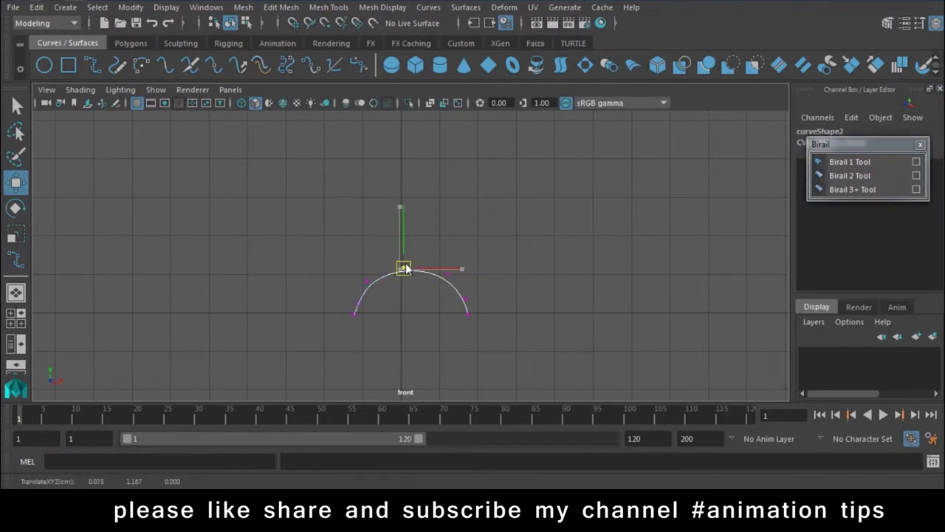
click(355, 313)
drag(357, 314, 375, 277)
click(448, 274)
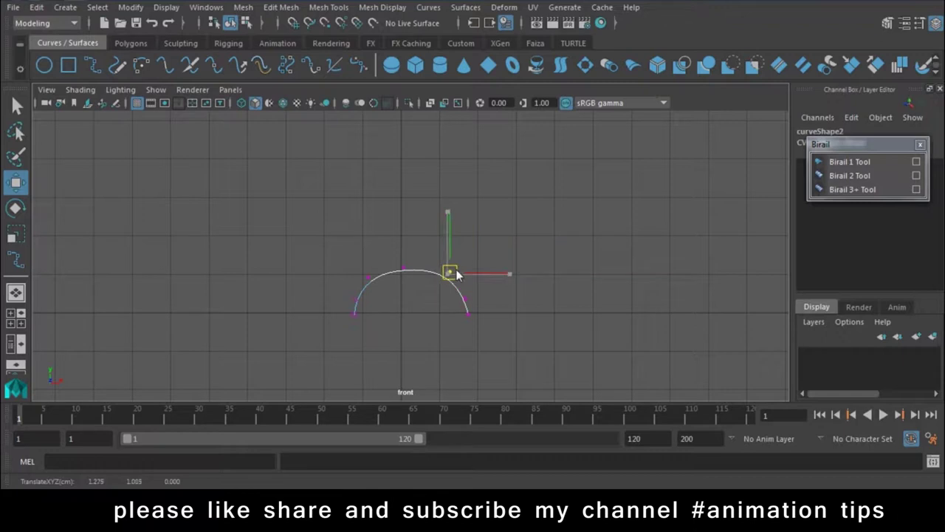
mouse_move(339, 252)
mouse_down()
mouse_move(464, 314)
mouse_move(474, 296)
mouse_up()
click(398, 267)
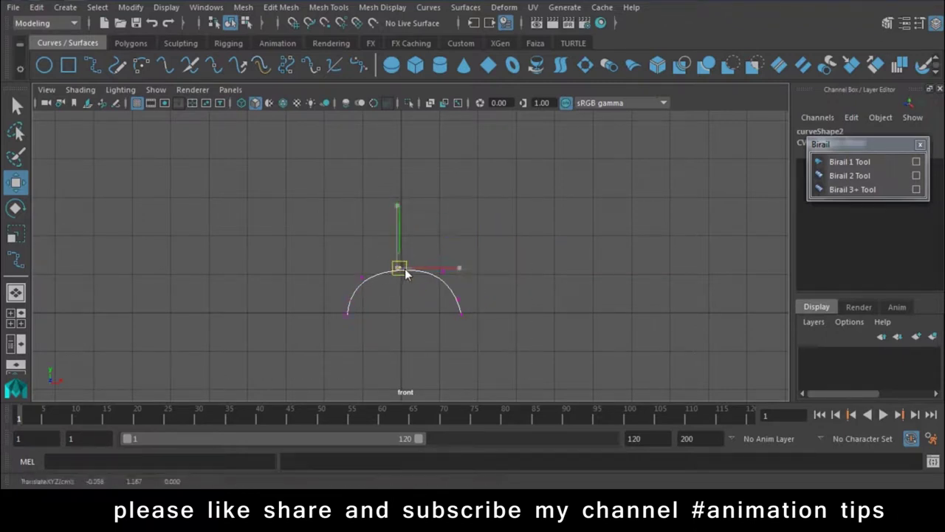
click(443, 274)
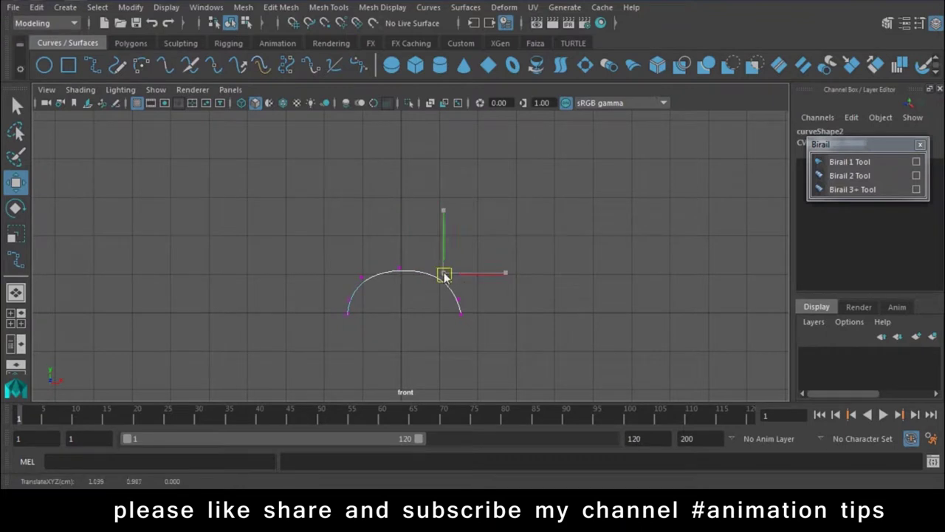
Step: Return to perspective view and select the whole arch curve in object mode
key(space)
drag(436, 287, 437, 244)
right_drag(426, 159, 465, 237)
mouse_move(428, 311)
mouse_down()
mouse_move(311, 347)
mouse_move(397, 311)
mouse_up()
Step: Duplicate the arch and scale the copy taller
key(ctrl+d)
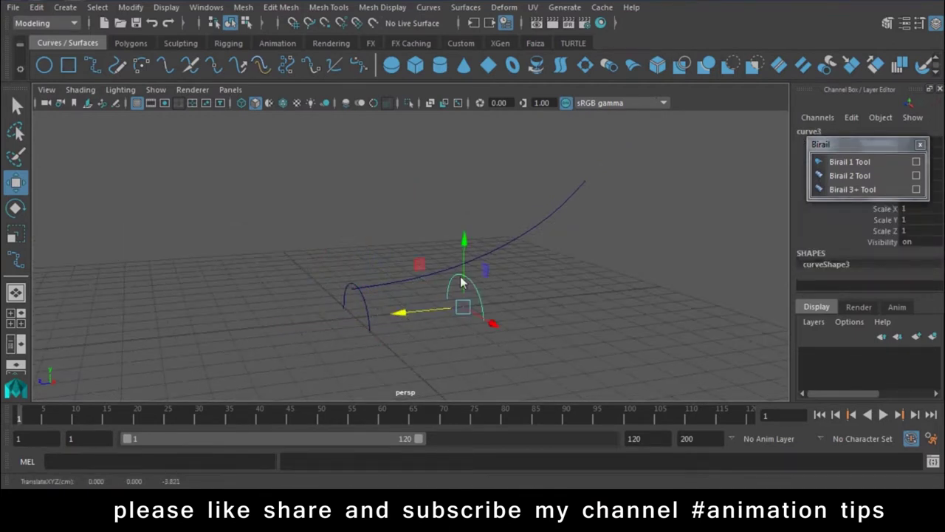
key(r)
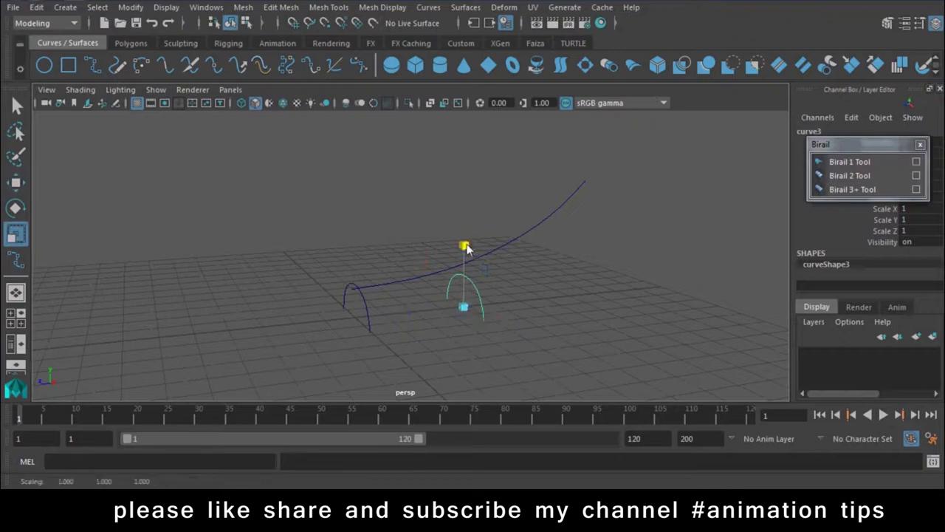
mouse_move(478, 219)
mouse_down()
mouse_move(483, 212)
mouse_move(503, 258)
mouse_move(421, 301)
mouse_move(530, 312)
mouse_up()
key(w)
Step: Duplicate again and scale the third arch to 1.654 in X and 3.845 in Y
key(ctrl+d)
key(r)
drag(600, 252, 600, 216)
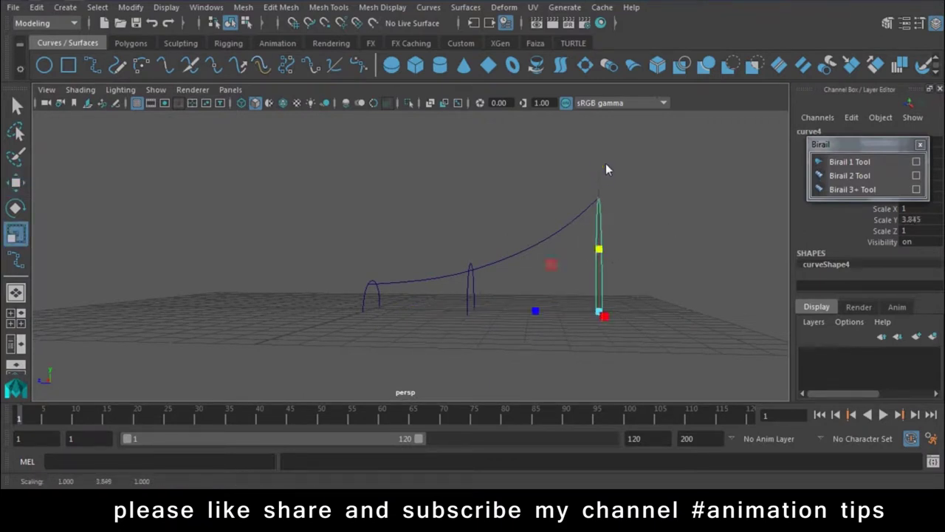
key(w)
mouse_move(623, 261)
alt+mouse_down()
mouse_move(758, 277)
mouse_move(756, 268)
alt+mouse_up()
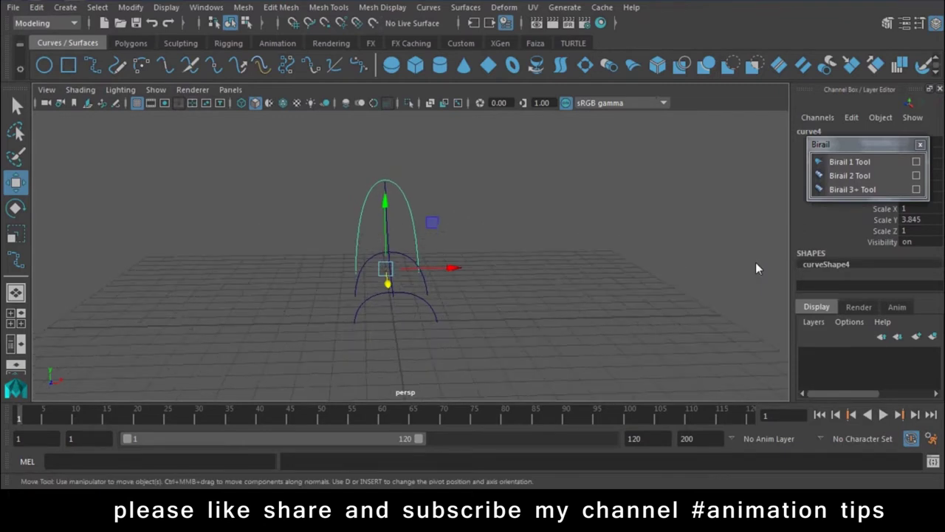
key(r)
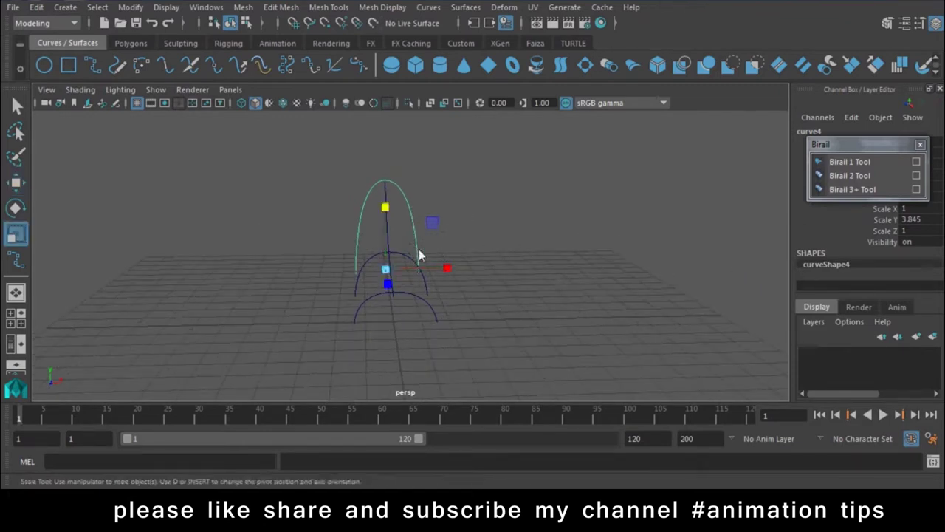
mouse_move(447, 272)
mouse_down()
mouse_move(487, 272)
mouse_move(398, 299)
mouse_move(352, 344)
mouse_move(440, 326)
mouse_up()
click(427, 290)
click(502, 277)
Step: Select the long rail curve, curve1, with the Move tool active
key(w)
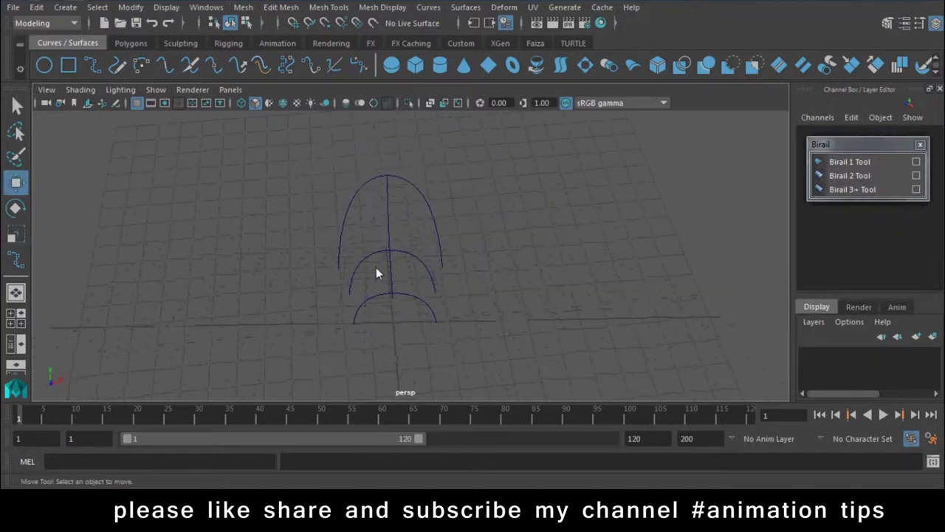
click(392, 273)
scroll(436, 319, up, 3)
mouse_move(399, 289)
alt+mouse_down()
mouse_move(436, 183)
mouse_move(420, 293)
alt+mouse_up()
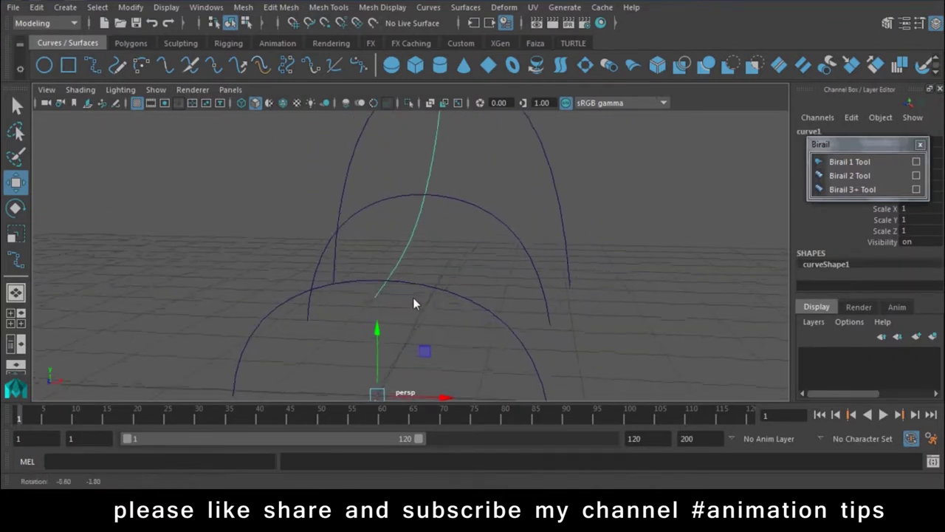
mouse_move(480, 218)
alt+mouse_down()
mouse_move(472, 261)
mouse_move(302, 239)
mouse_move(363, 281)
mouse_move(498, 342)
alt+mouse_up()
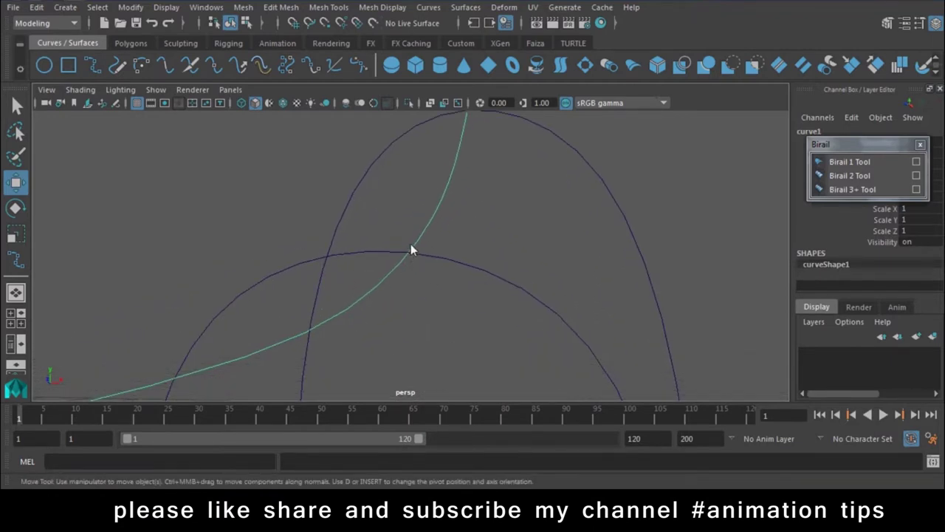
mouse_move(497, 306)
alt+right_down()
mouse_move(449, 319)
mouse_move(297, 251)
alt+right_up()
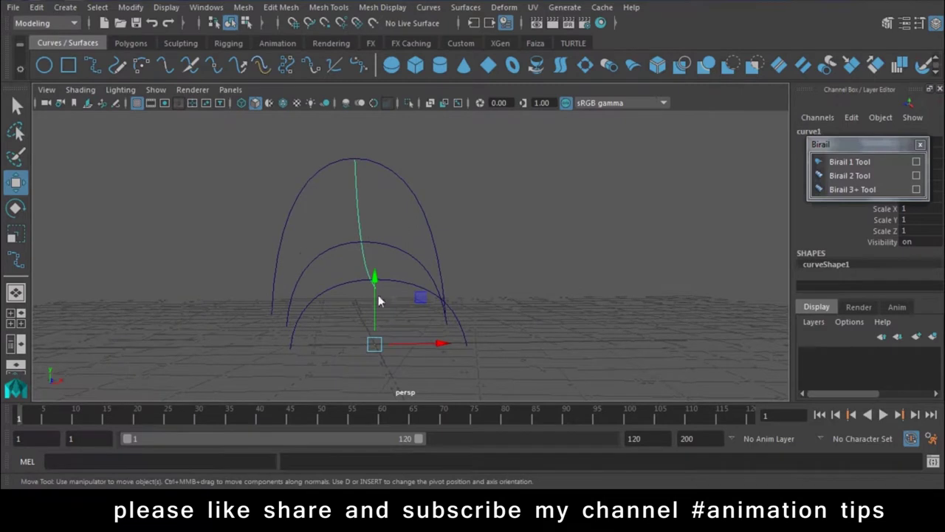
Step: Duplicate the rail and slide the copy, curve5, sideways along X
drag(439, 342, 398, 348)
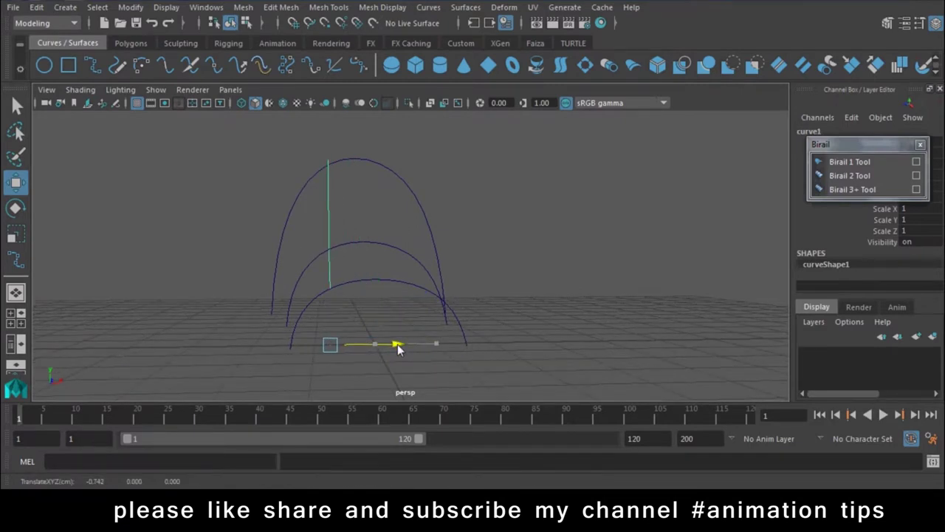
key(ctrl+d)
drag(401, 347, 501, 354)
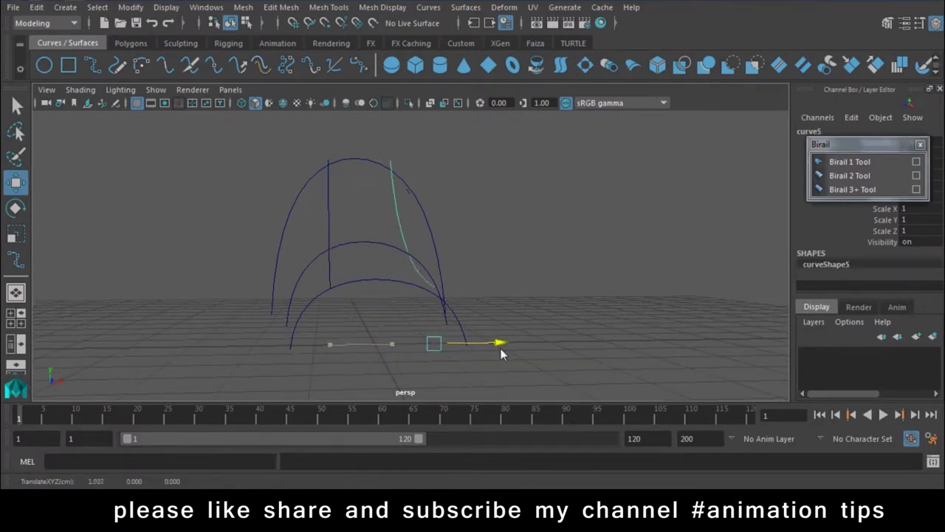
alt+drag(542, 323, 411, 328)
mouse_move(410, 328)
alt+right_down()
mouse_move(389, 372)
mouse_move(569, 345)
alt+right_up()
mouse_move(569, 351)
alt+mouse_down()
mouse_move(436, 285)
mouse_move(388, 273)
alt+mouse_up()
mouse_move(389, 273)
alt+right_down()
mouse_move(503, 277)
mouse_move(433, 273)
alt+right_up()
mouse_move(433, 272)
alt+mouse_down()
mouse_move(350, 194)
mouse_move(382, 207)
alt+mouse_up()
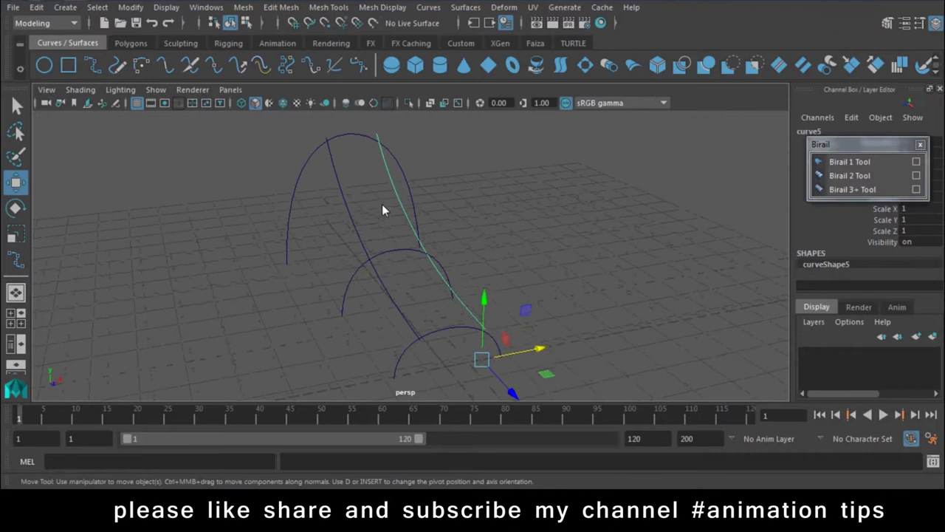
mouse_move(393, 160)
right_down()
mouse_move(394, 198)
mouse_move(346, 157)
mouse_move(331, 188)
right_up()
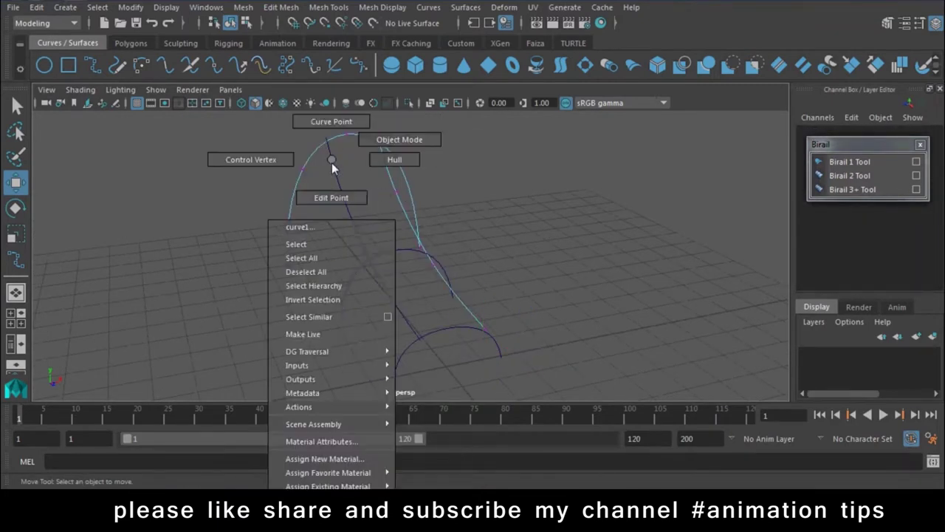
Step: Show the curves' edit points and snap the copied rail's point onto the lower arch
right_drag(398, 250, 402, 199)
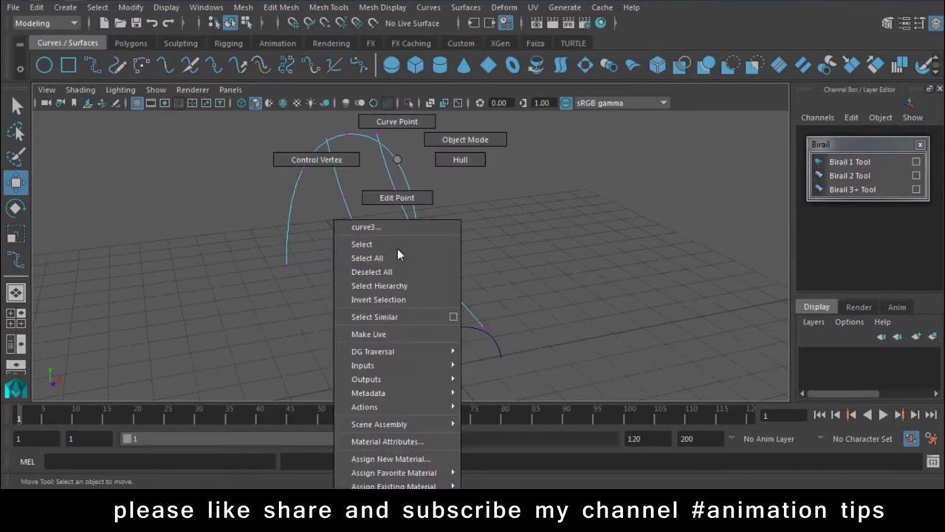
right_drag(443, 334, 459, 245)
mouse_move(459, 245)
alt+mouse_down()
mouse_move(408, 221)
mouse_move(515, 324)
alt+mouse_up()
scroll(514, 323, up, 3)
scroll(461, 284, up, 2)
scroll(469, 335, up, 2)
scroll(528, 308, up, 2)
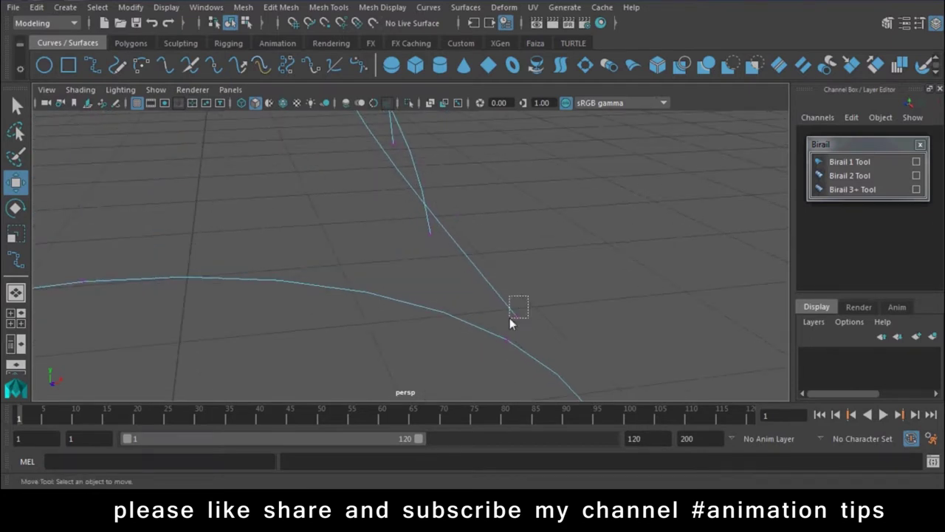
click(509, 317)
mouse_move(507, 342)
mouse_down()
mouse_move(522, 359)
mouse_move(373, 336)
mouse_up()
scroll(522, 359, down, 2)
scroll(459, 319, down, 3)
scroll(444, 291, down, 2)
scroll(373, 336, up, 3)
scroll(436, 329, up, 2)
scroll(424, 350, up, 2)
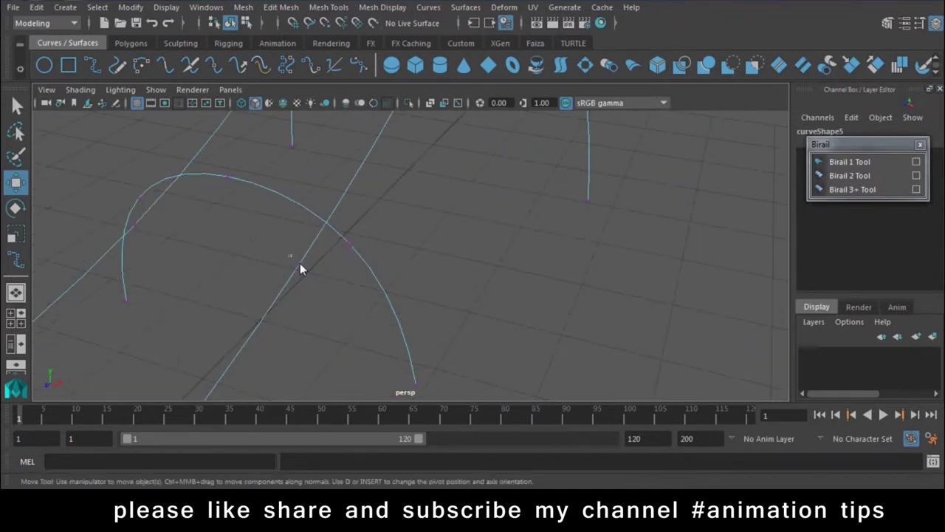
drag(301, 271, 355, 247)
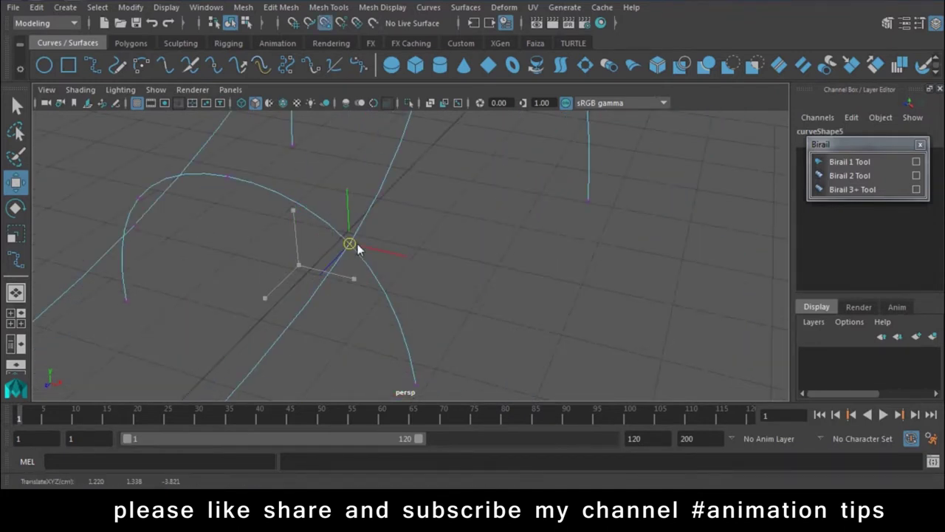
Step: Move points on the small arch and the rail's top control vertex to reshape them
click(139, 232)
mouse_move(139, 231)
mouse_down()
mouse_move(205, 188)
mouse_move(158, 190)
mouse_up()
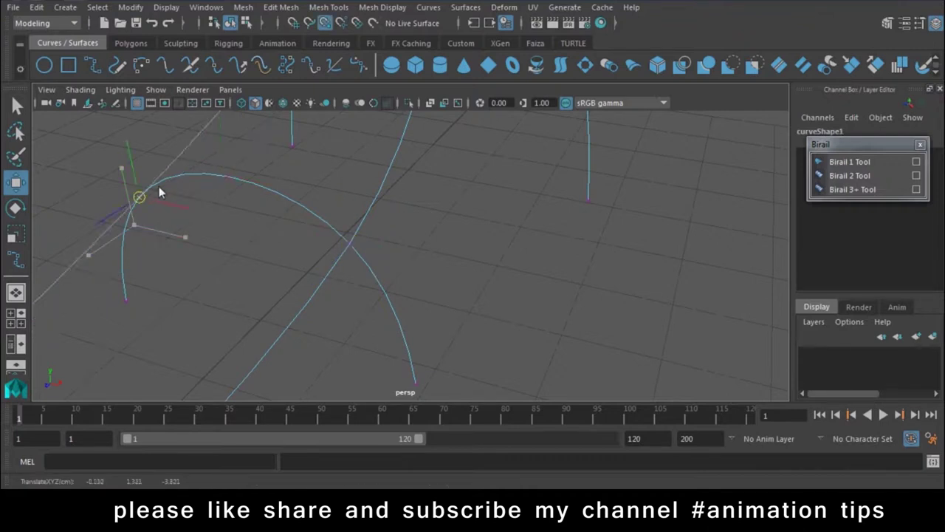
mouse_move(495, 345)
alt+mouse_down()
mouse_move(218, 212)
mouse_move(297, 321)
mouse_move(331, 329)
mouse_move(382, 314)
mouse_move(354, 309)
mouse_move(365, 323)
mouse_move(368, 177)
mouse_move(297, 215)
mouse_move(423, 307)
mouse_move(494, 298)
mouse_move(355, 245)
mouse_move(423, 272)
alt+mouse_up()
click(344, 312)
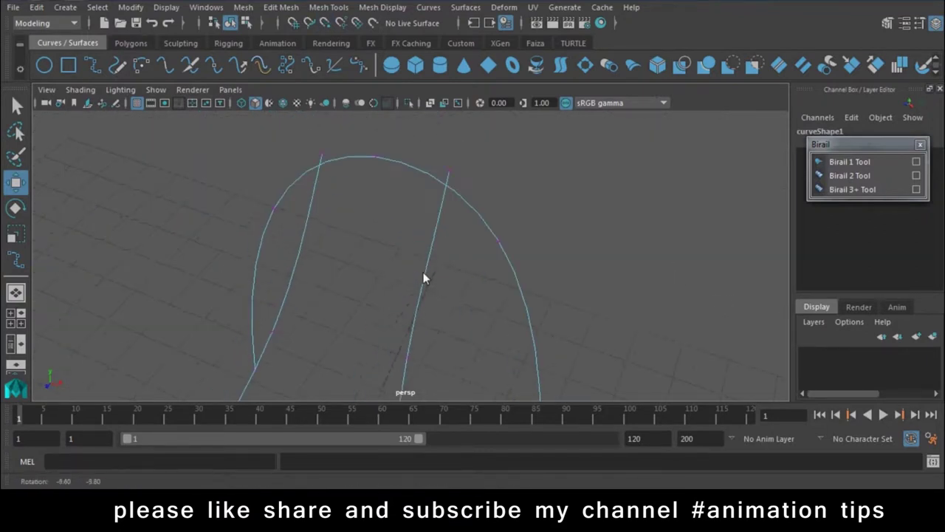
click(450, 170)
drag(449, 170, 499, 241)
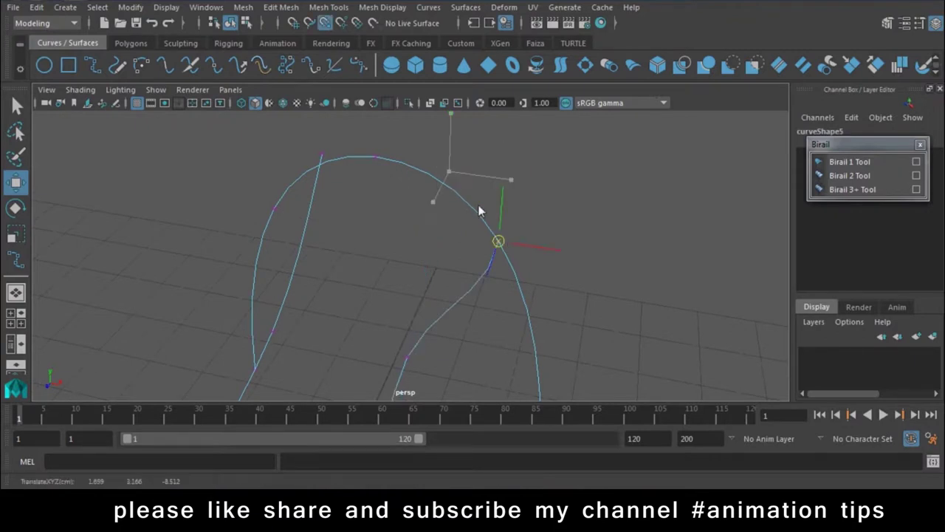
click(285, 198)
mouse_move(554, 317)
alt+mouse_down()
mouse_move(392, 308)
mouse_move(487, 278)
mouse_move(422, 270)
alt+mouse_up()
right_drag(453, 159, 387, 154)
key(ctrl+z)
key(ctrl+z)
Step: Adjust remaining vertices on the copied rail and return all curves to Object Mode
alt+drag(412, 232, 441, 251)
click(377, 272)
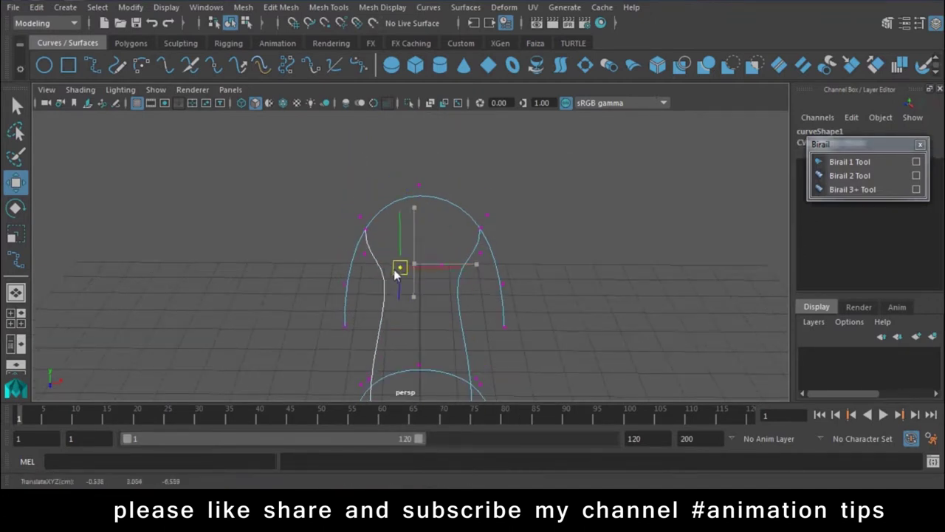
click(441, 264)
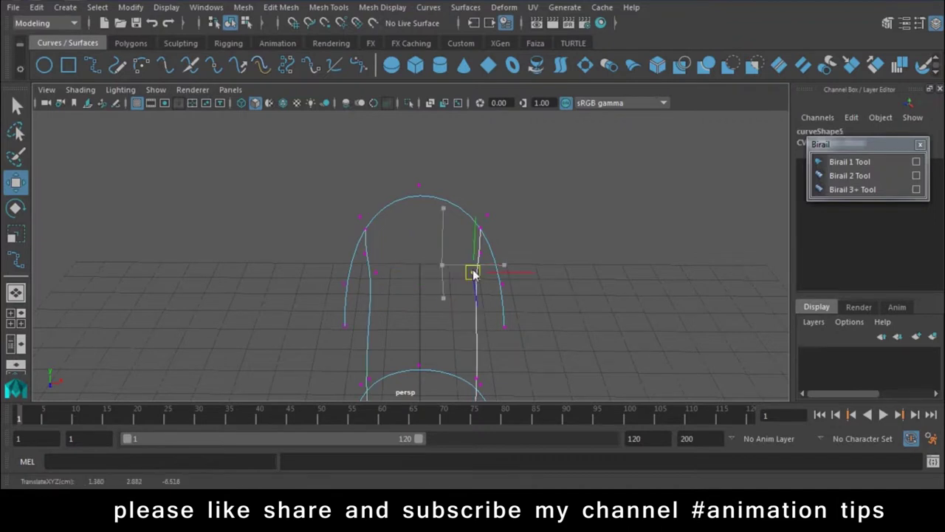
right_click(484, 240)
click(580, 127)
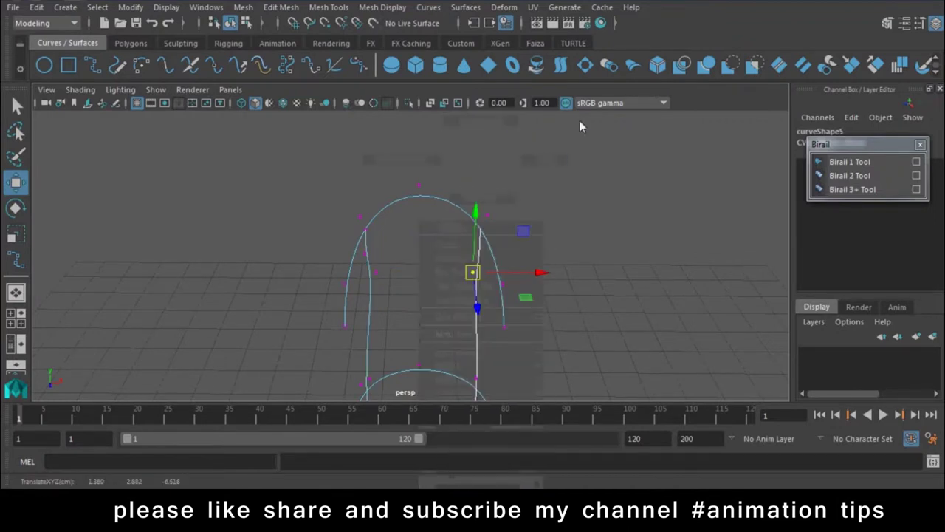
right_click(467, 213)
alt+right_drag(548, 214, 286, 375)
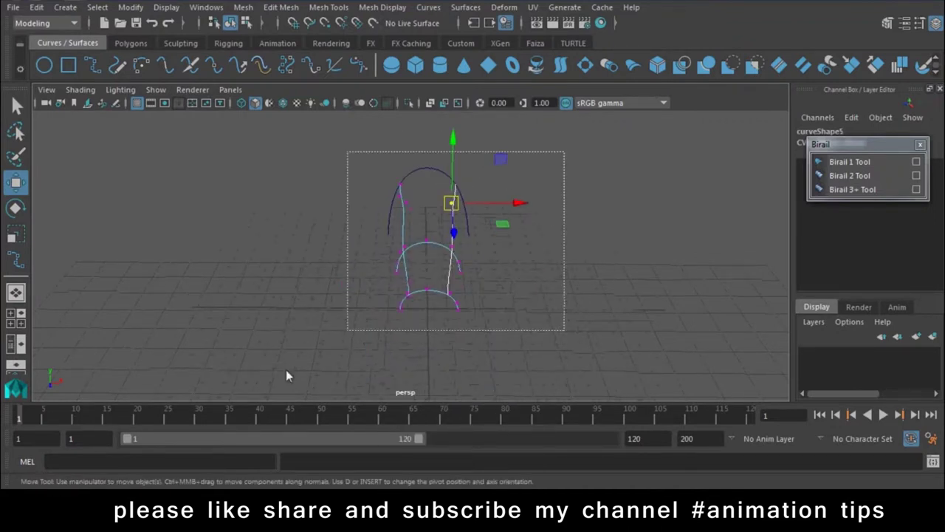
right_drag(391, 222, 479, 109)
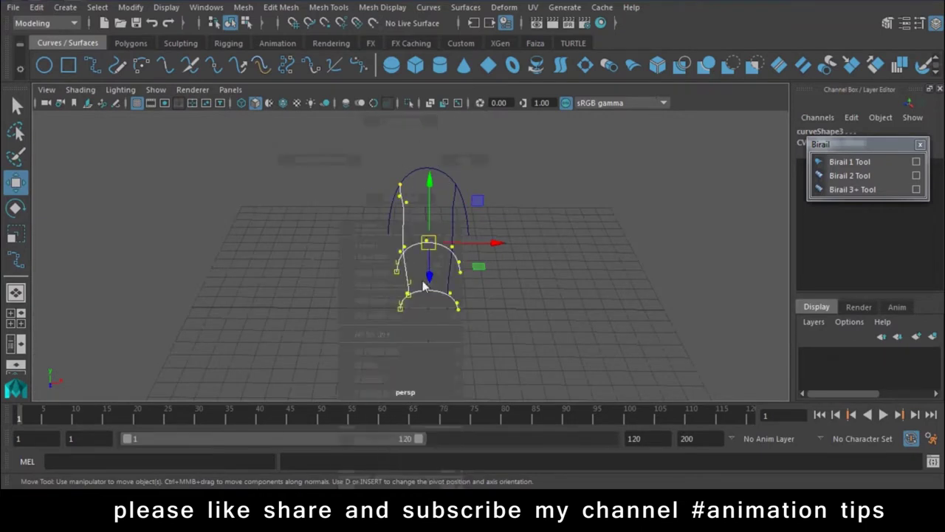
right_drag(419, 159, 436, 221)
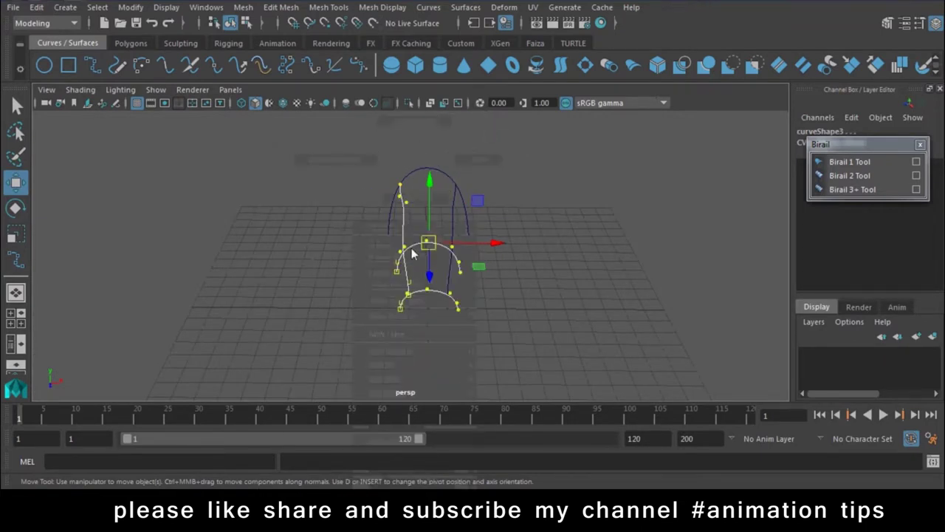
right_drag(412, 253, 492, 140)
right_drag(403, 237, 473, 140)
mouse_move(591, 310)
alt+mouse_down()
mouse_move(465, 299)
mouse_move(488, 298)
mouse_move(390, 276)
mouse_move(369, 317)
mouse_move(450, 296)
mouse_move(509, 298)
mouse_move(421, 304)
mouse_move(444, 308)
alt+mouse_up()
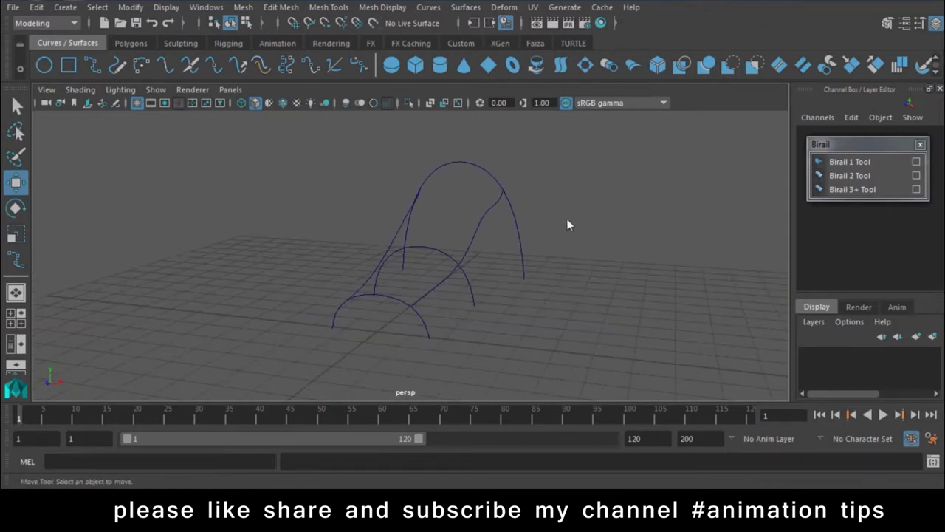
Step: Duplicate the whole curve frame twice, shifting the first copy to the right along X
mouse_move(574, 258)
alt+mouse_down()
mouse_move(507, 232)
mouse_move(434, 238)
mouse_move(451, 249)
alt+mouse_up()
mouse_move(403, 166)
mouse_down()
mouse_move(306, 212)
mouse_move(265, 213)
mouse_move(268, 256)
mouse_up()
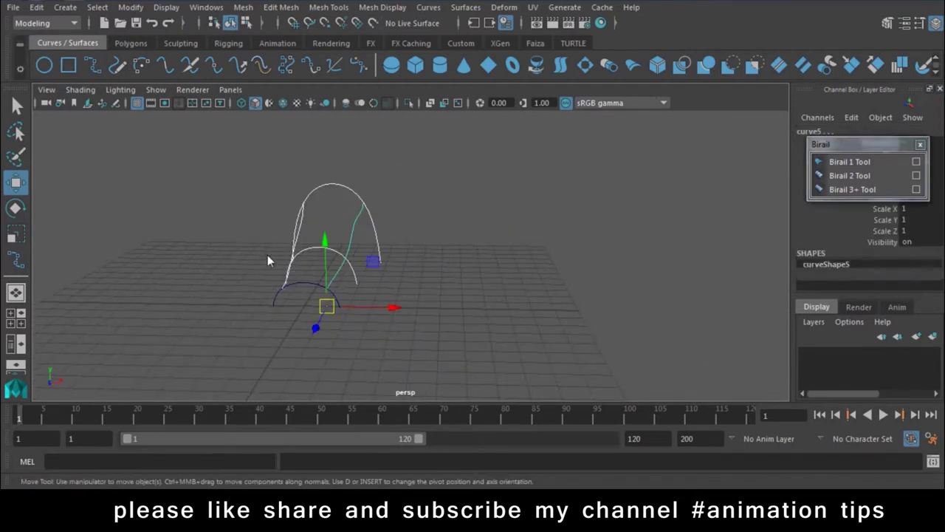
key(ctrl+d)
mouse_move(390, 307)
mouse_down()
mouse_move(556, 320)
mouse_move(799, 317)
mouse_up()
key(ctrl+d)
click(651, 355)
mouse_move(651, 355)
alt+mouse_down()
mouse_move(532, 298)
mouse_move(446, 317)
mouse_move(455, 344)
mouse_move(466, 348)
mouse_move(428, 277)
mouse_move(454, 308)
mouse_move(392, 218)
mouse_move(401, 174)
alt+mouse_up()
Step: Check the arches of the first and middle sets, then activate the Birail 1 Tool
click(398, 164)
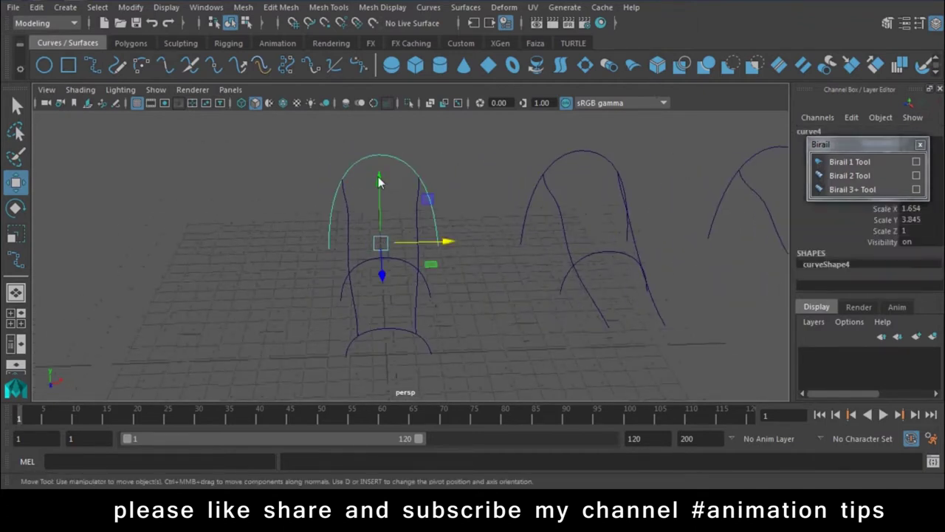
click(384, 259)
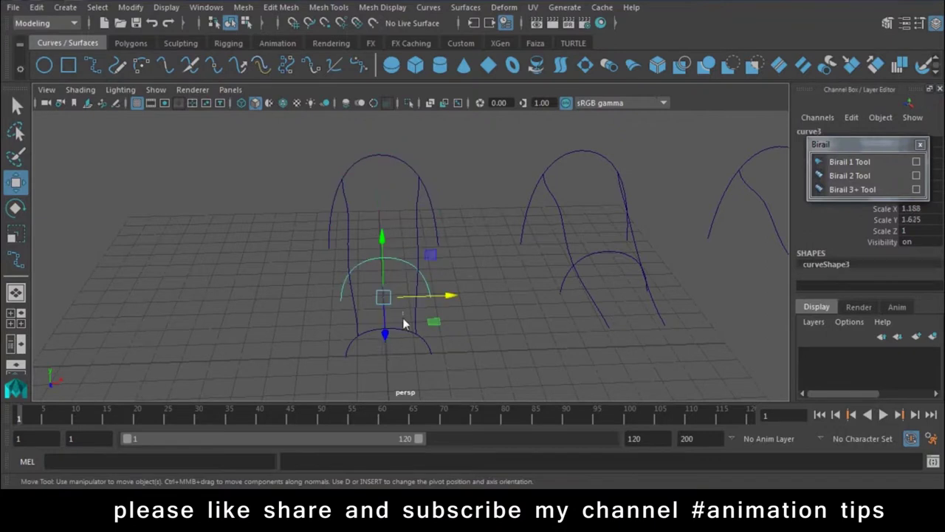
click(407, 338)
mouse_move(569, 359)
alt+mouse_down()
mouse_move(390, 347)
mouse_move(425, 220)
alt+mouse_up()
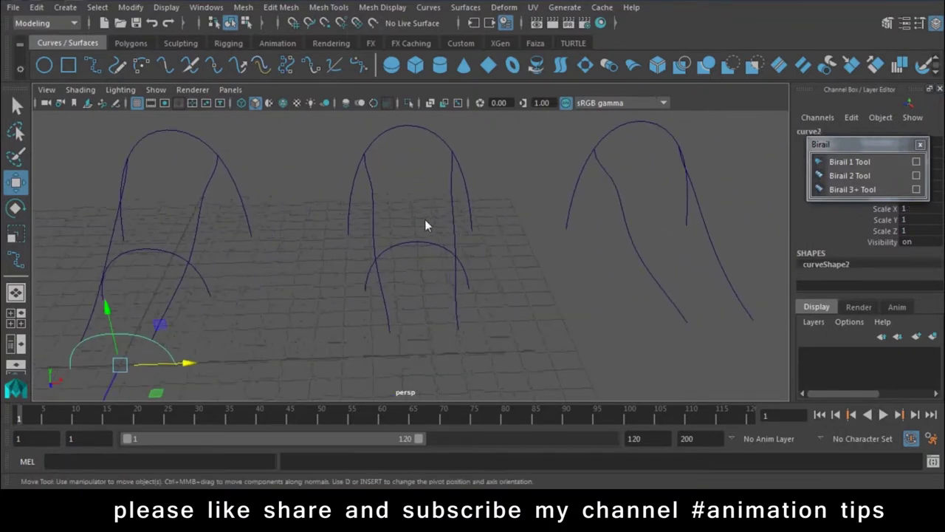
click(422, 243)
click(434, 132)
alt+drag(634, 280, 515, 153)
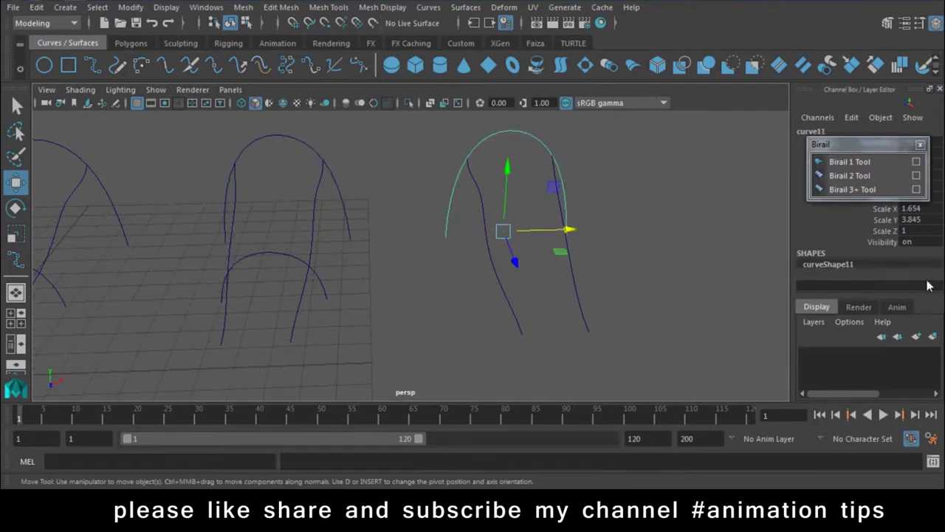
click(866, 191)
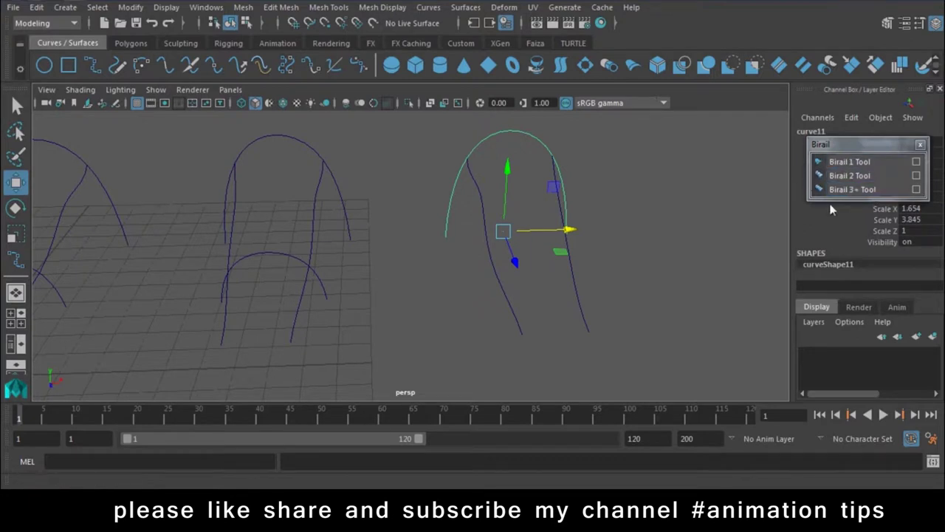
click(855, 162)
mouse_move(335, 327)
alt+mouse_down()
mouse_move(339, 232)
mouse_move(346, 297)
mouse_move(434, 253)
alt+mouse_up()
Step: Sweep the tall arch profile along its two rails with Birail 1, creating singleProfileBirailSurface1
click(434, 253)
click(853, 164)
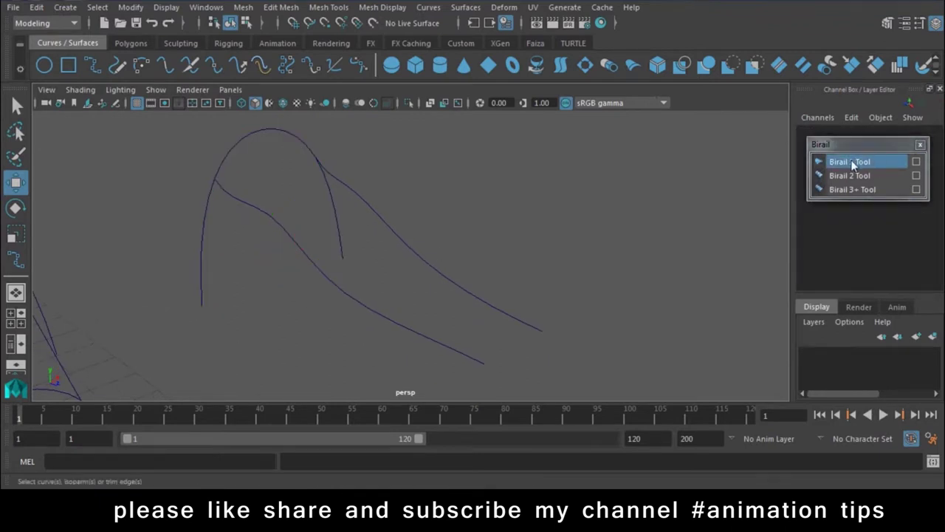
click(854, 164)
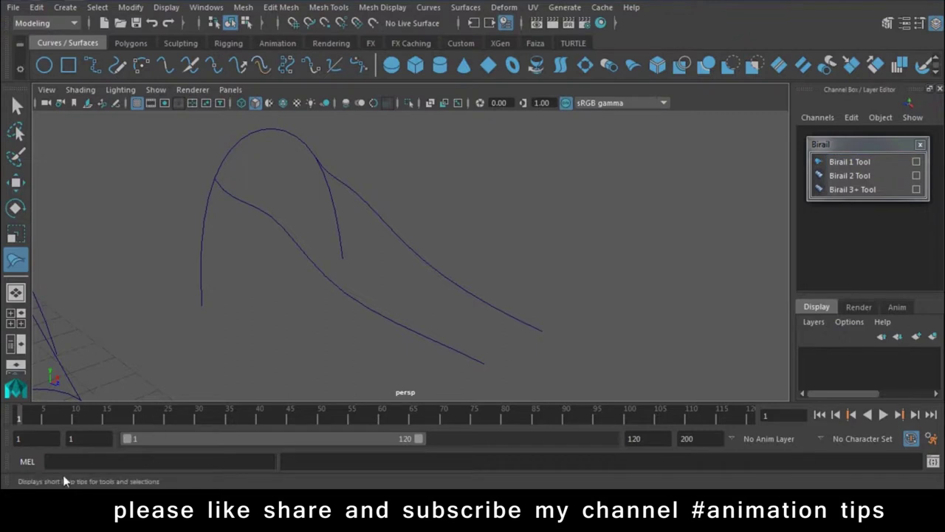
click(864, 165)
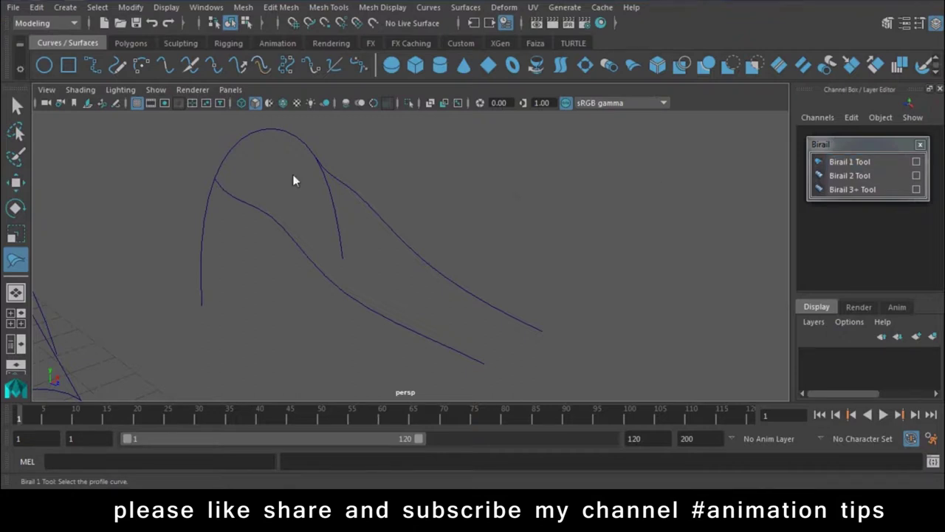
click(259, 135)
click(858, 168)
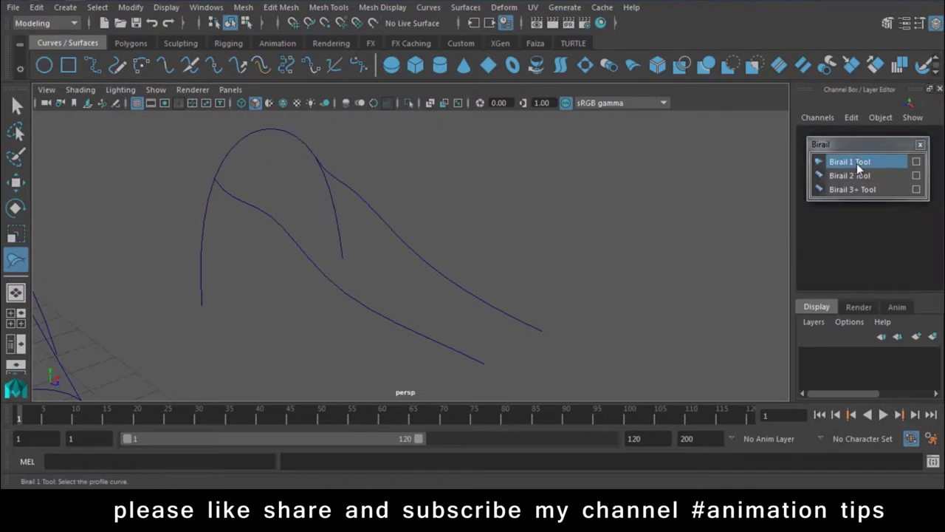
click(279, 138)
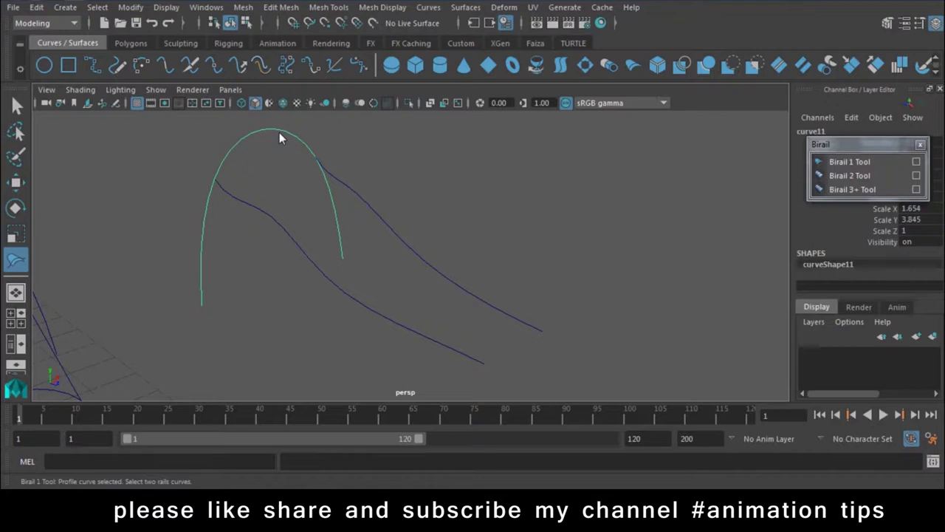
click(453, 286)
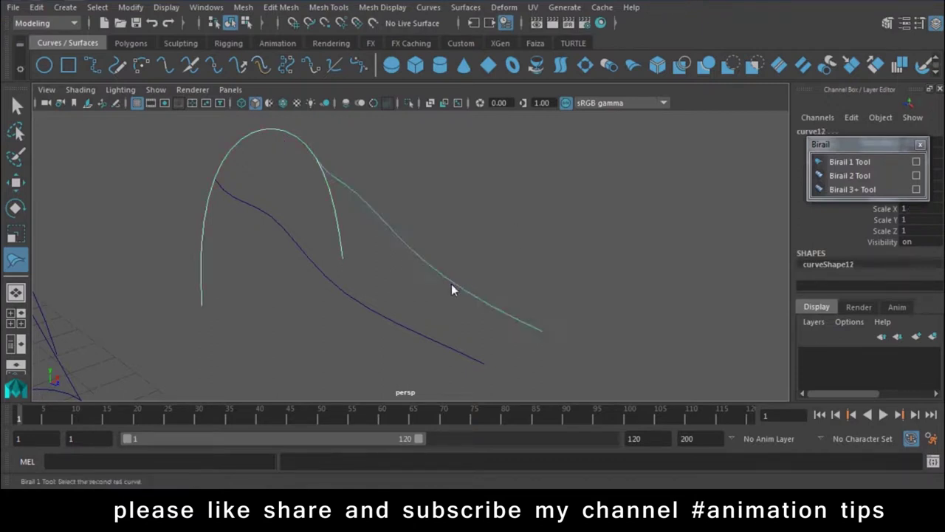
click(407, 327)
mouse_move(540, 304)
alt+mouse_down()
mouse_move(481, 285)
mouse_move(581, 288)
alt+mouse_up()
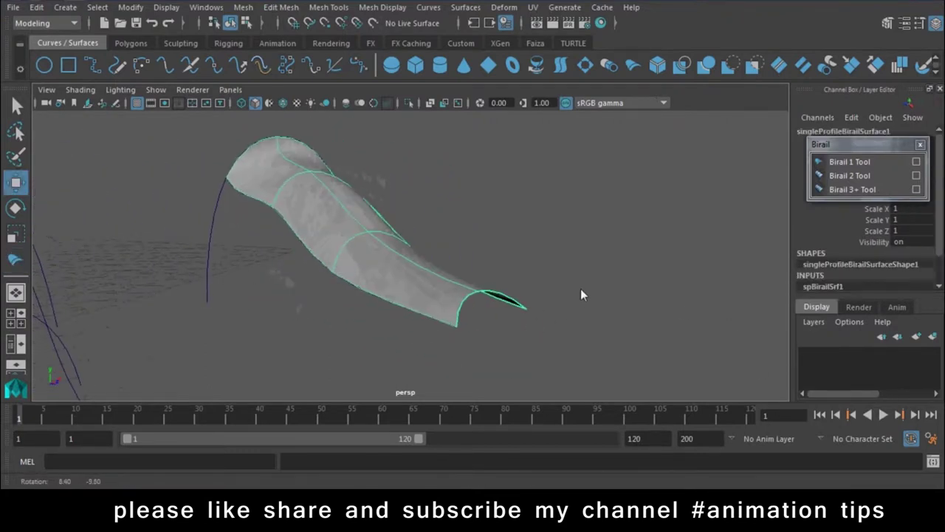
click(582, 290)
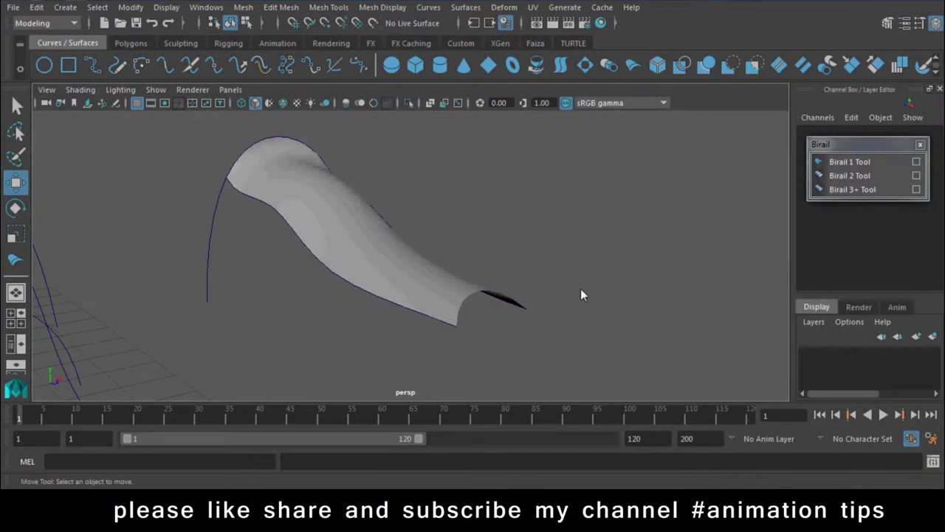
Step: Nudge a control vertex on the rail curve so it meets the small arch
click(359, 262)
mouse_move(359, 262)
alt+mouse_down()
mouse_move(287, 264)
mouse_move(407, 287)
mouse_move(322, 306)
mouse_move(403, 318)
mouse_move(373, 289)
alt+mouse_up()
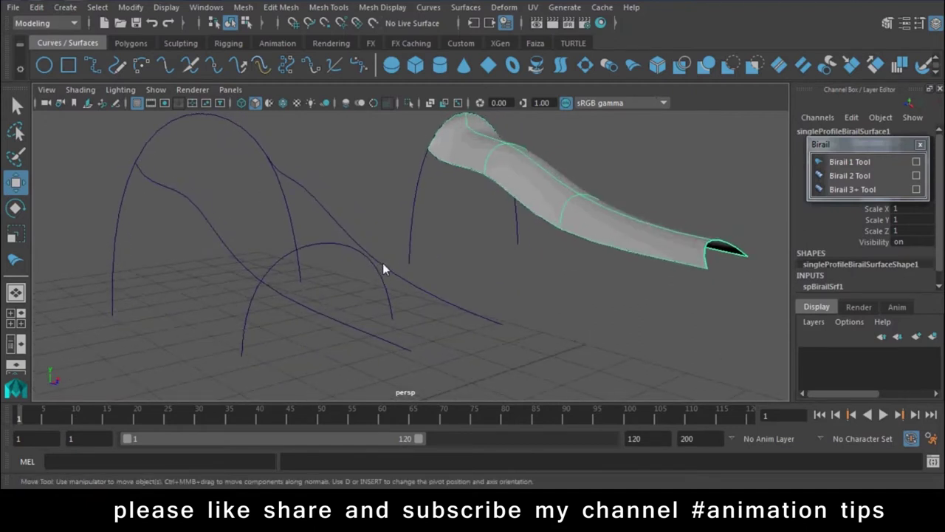
right_drag(382, 263, 309, 158)
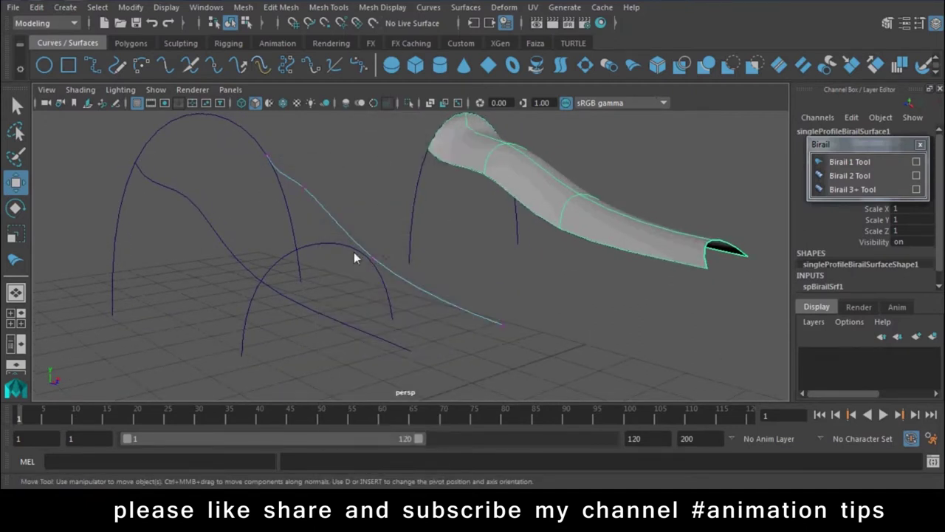
right_drag(354, 252, 352, 196)
click(373, 260)
drag(377, 269, 369, 265)
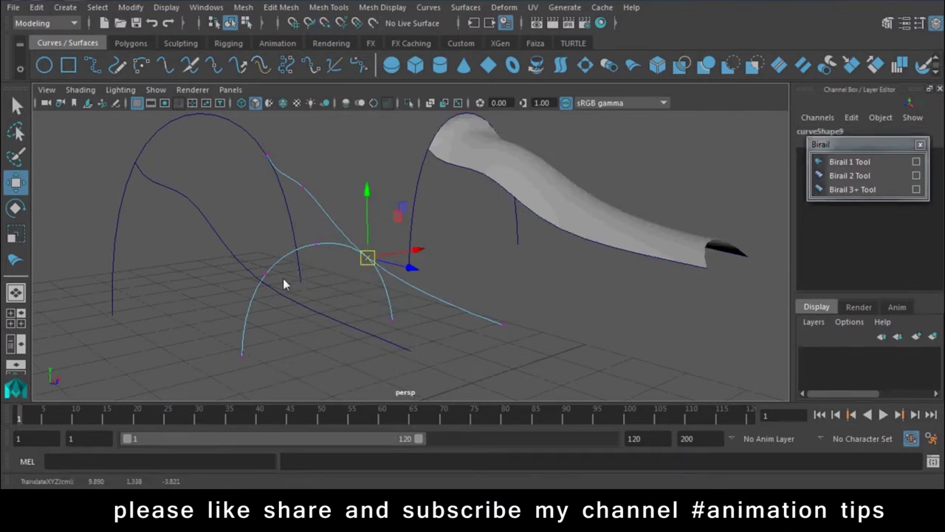
Step: Adjust an edit point on the rail curve, then return the curves to Object Mode
right_drag(278, 287, 258, 287)
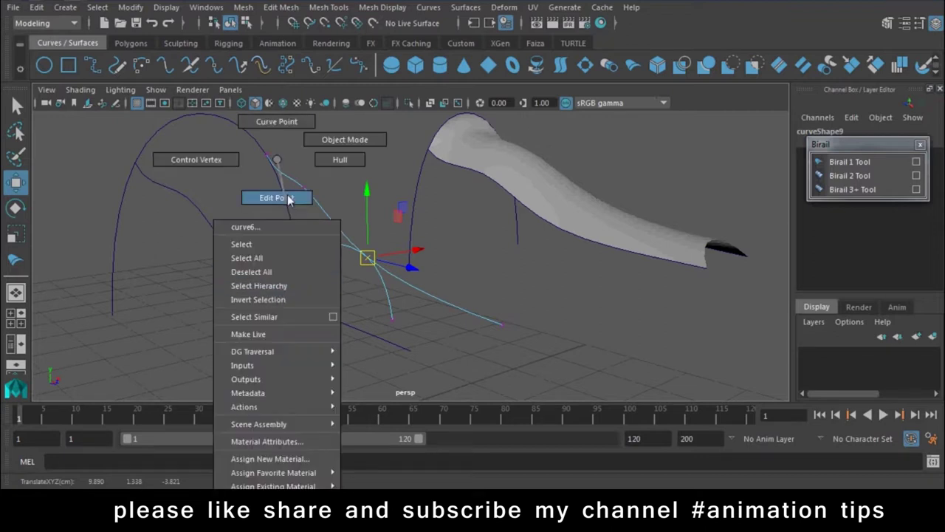
right_drag(257, 280, 274, 197)
click(262, 276)
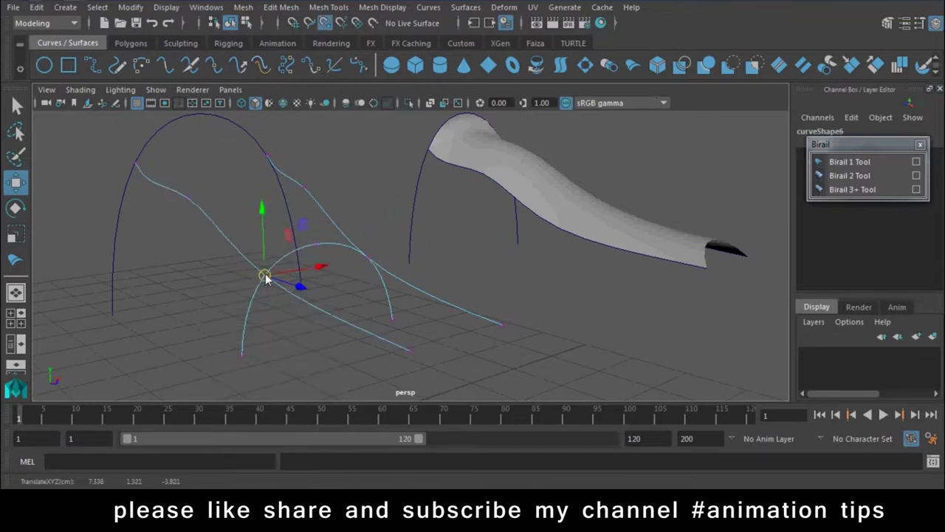
right_click(398, 274)
right_drag(327, 237, 270, 242)
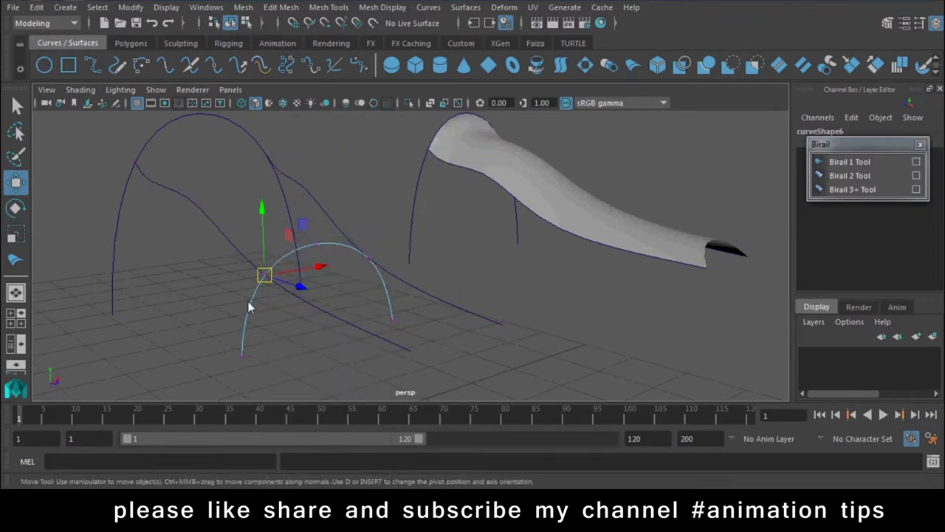
right_drag(249, 167, 355, 147)
mouse_move(351, 308)
alt+mouse_down()
mouse_move(386, 322)
mouse_move(377, 318)
mouse_move(446, 316)
alt+mouse_up()
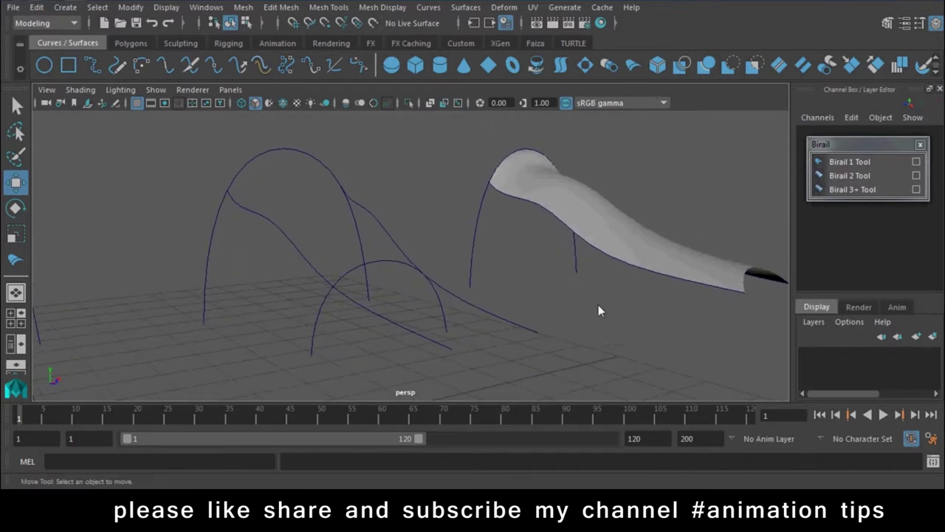
Step: Build a Birail 2 surface from the tall and small arches across the middle set's two rails
click(851, 176)
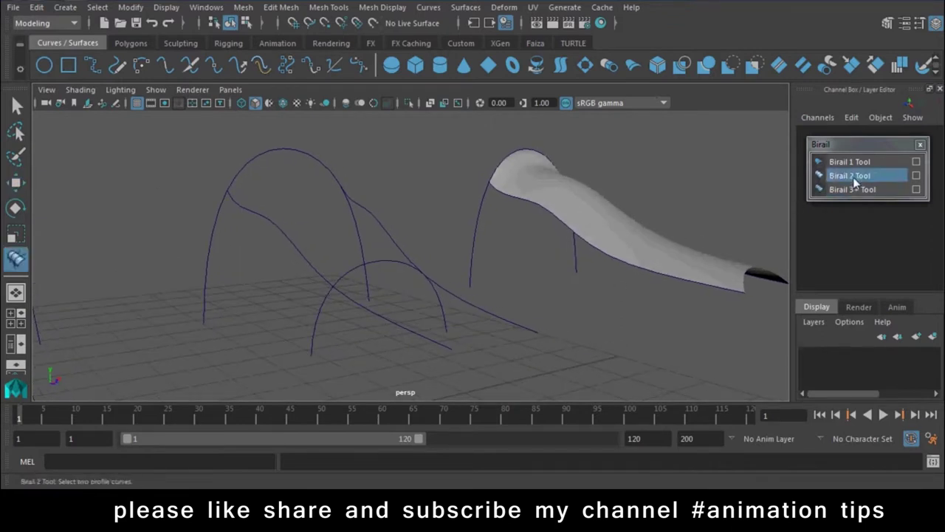
click(279, 150)
click(351, 270)
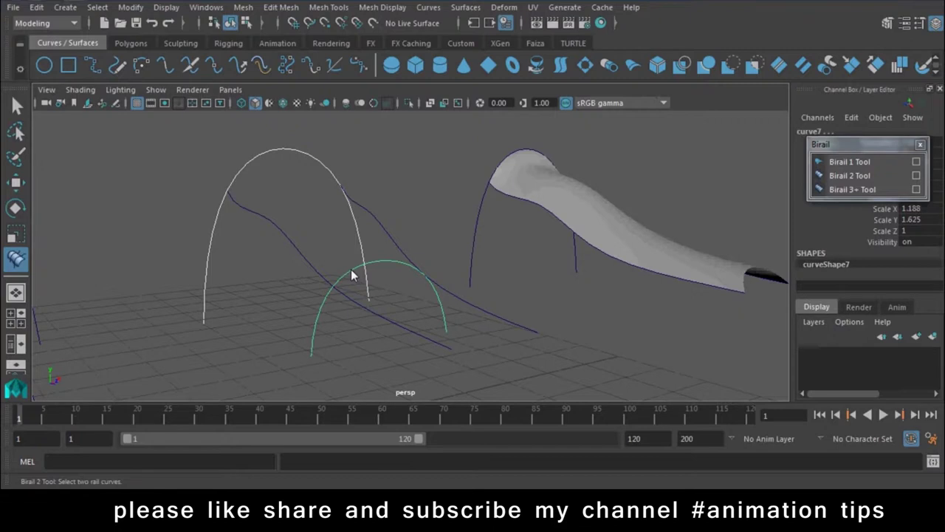
click(314, 272)
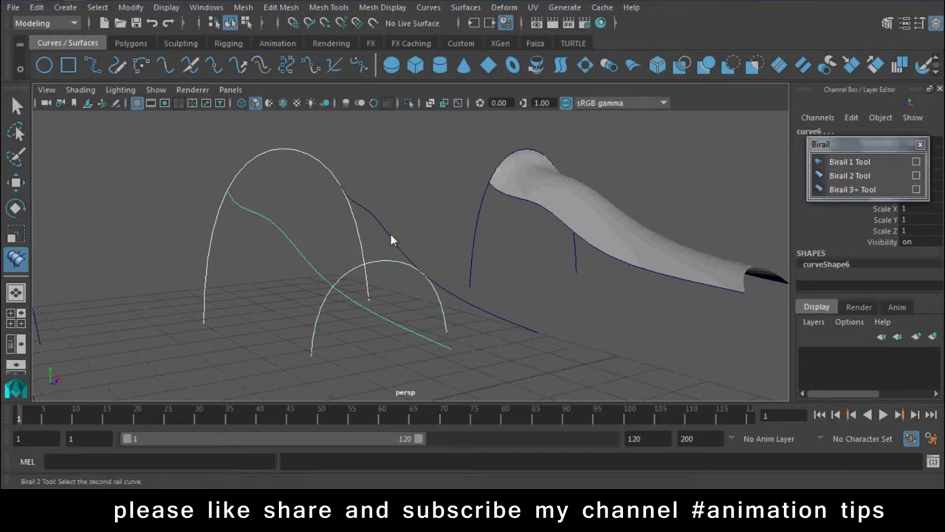
click(390, 235)
click(436, 235)
mouse_move(437, 235)
alt+mouse_down()
mouse_move(362, 288)
mouse_move(412, 278)
mouse_move(217, 265)
alt+mouse_up()
mouse_move(218, 265)
alt+right_down()
mouse_move(345, 236)
mouse_move(362, 273)
alt+right_up()
alt+drag(363, 274, 497, 237)
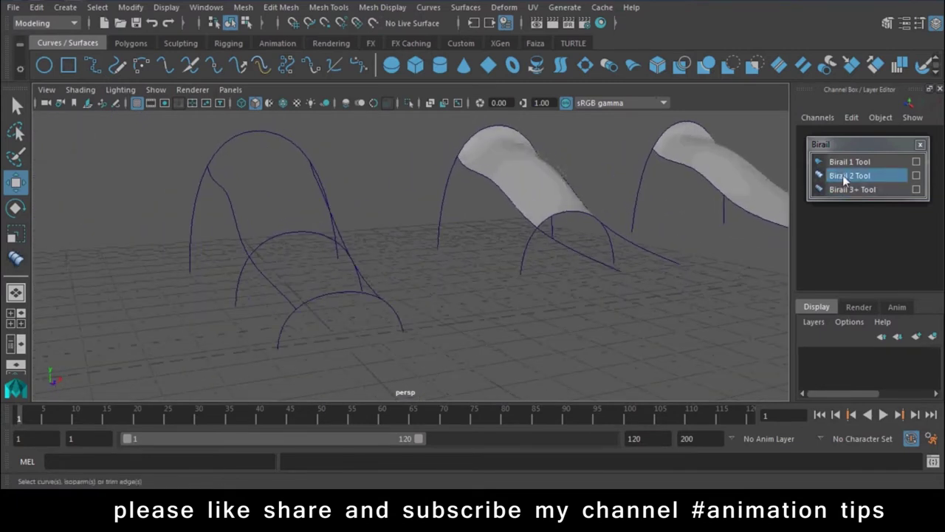
click(854, 190)
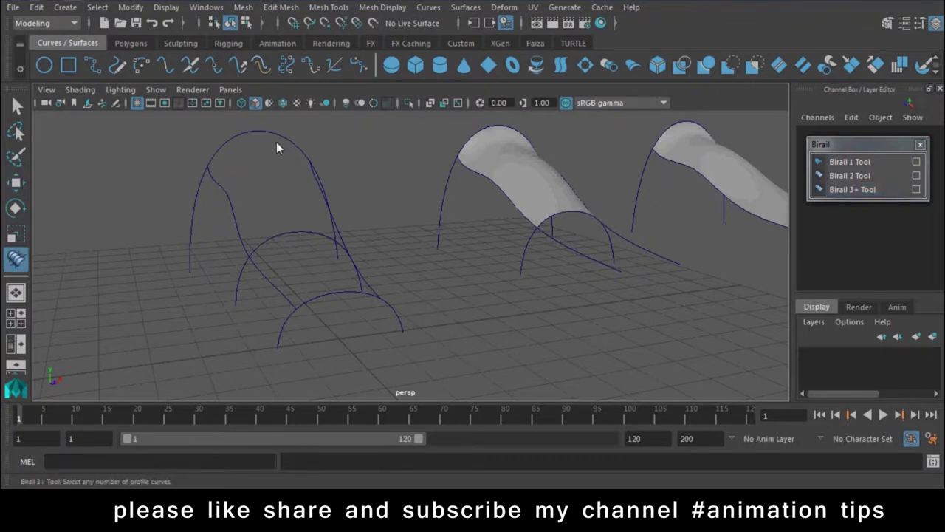
Step: Try Birail 3+ on the left set's three arches and two rails, then undo the failed result
click(247, 133)
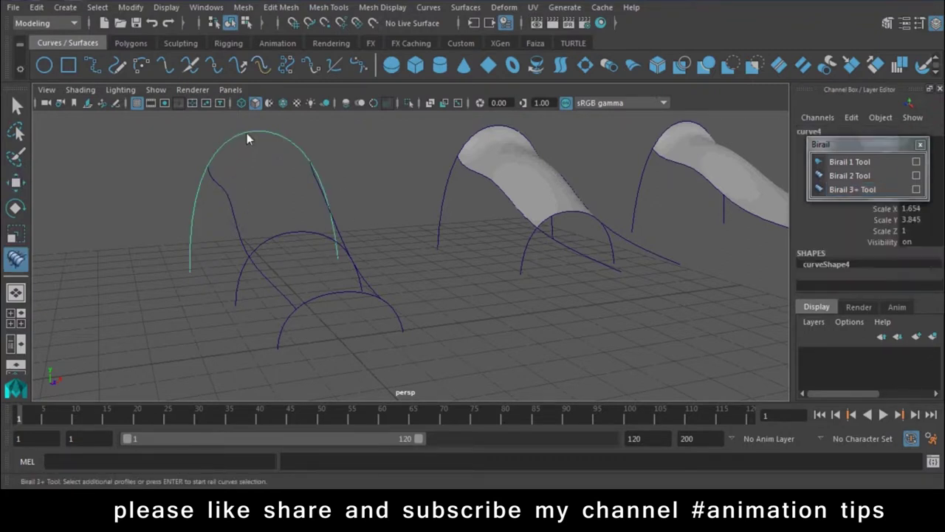
click(279, 233)
click(325, 295)
key(Return)
click(271, 287)
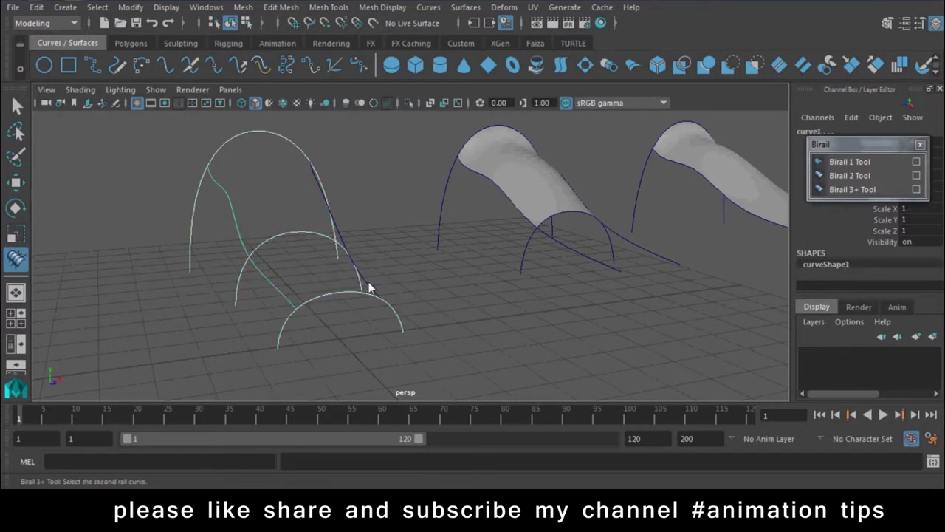
click(368, 285)
key(ctrl+z)
Step: Move two rail curve points so they touch the arch profiles
mouse_move(426, 299)
alt+mouse_down()
mouse_move(337, 289)
mouse_move(376, 313)
mouse_move(356, 203)
alt+mouse_up()
right_click(356, 203)
alt+right_drag(356, 203, 435, 272)
click(328, 294)
right_drag(327, 284, 322, 192)
right_click(330, 240)
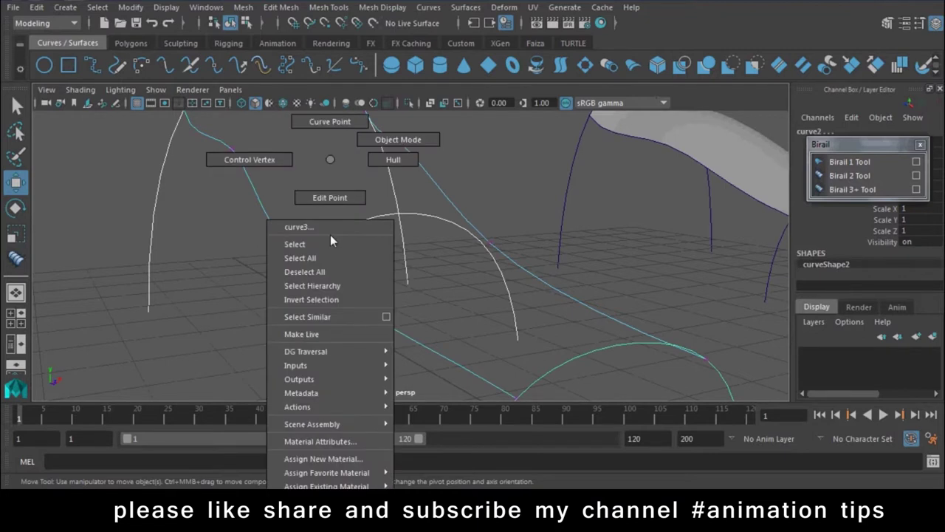
click(295, 261)
drag(296, 271, 414, 238)
click(491, 251)
drag(489, 258, 483, 243)
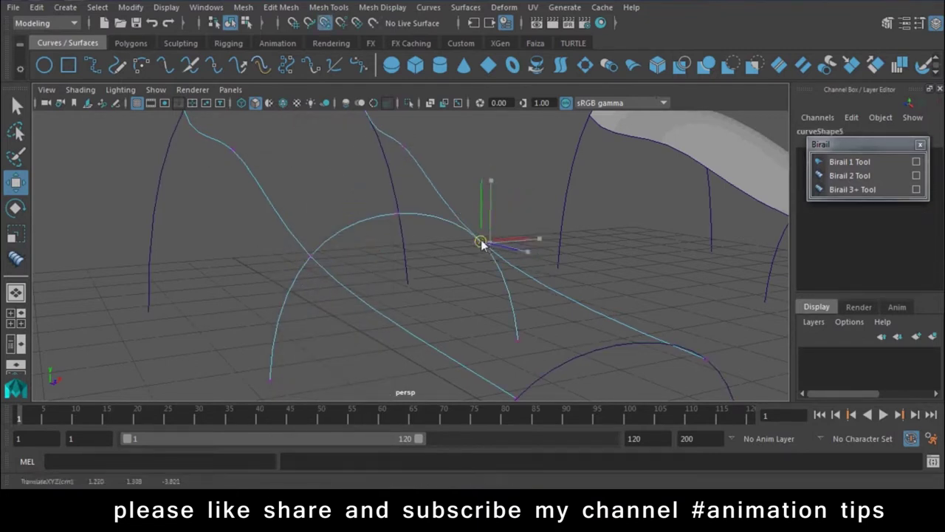
Step: Return the edited curves to Object Mode and orbit to view the whole set
right_drag(537, 277, 602, 139)
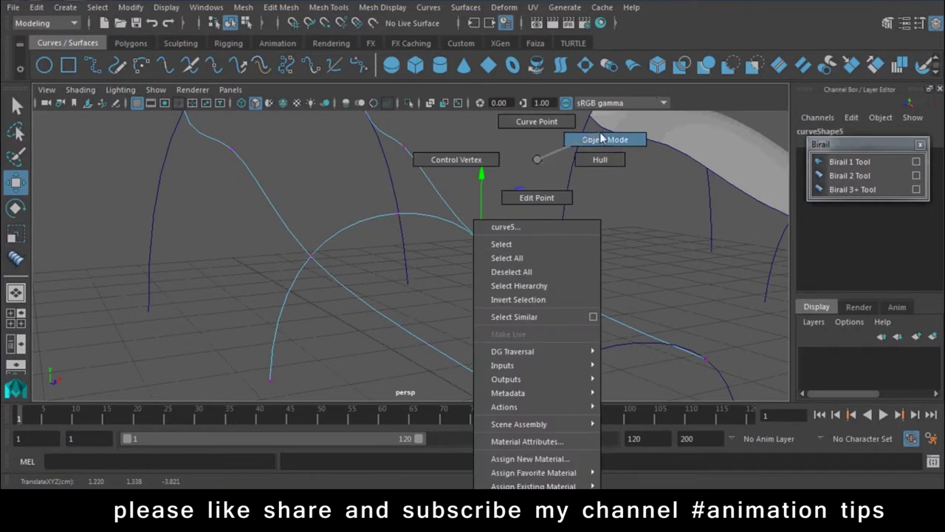
alt+drag(633, 301, 466, 276)
right_drag(411, 238, 444, 191)
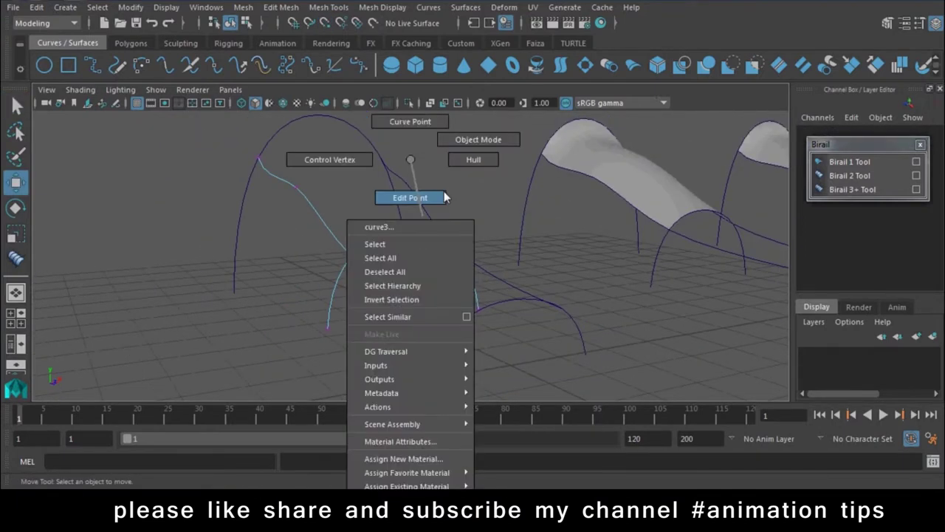
right_drag(329, 232, 437, 105)
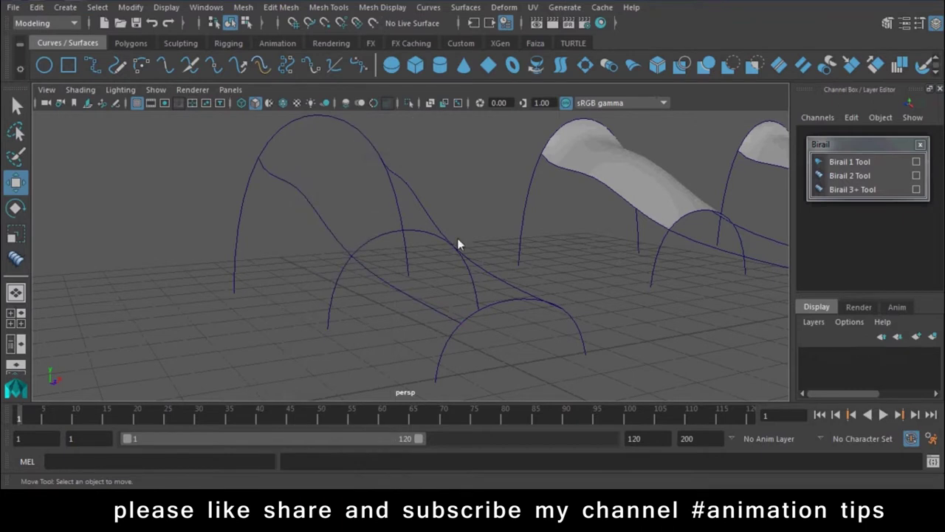
alt+drag(458, 238, 610, 234)
Step: Build a Birail 3+ surface from the tall, middle and front arches along the two rails
click(850, 190)
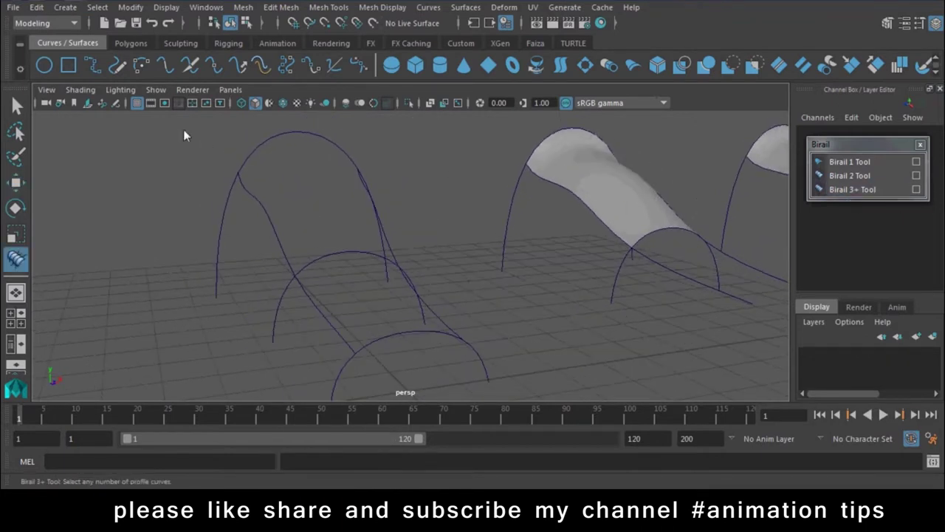
click(269, 137)
click(336, 253)
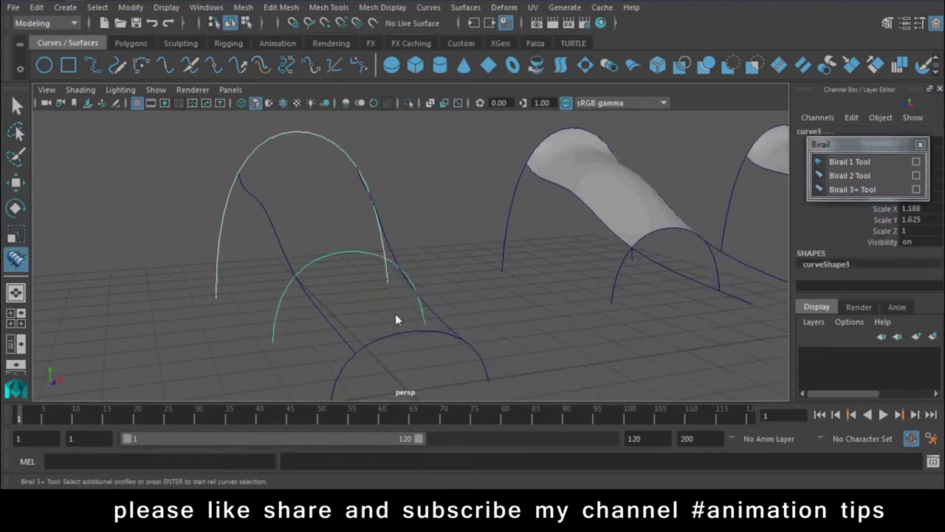
click(397, 337)
key(Return)
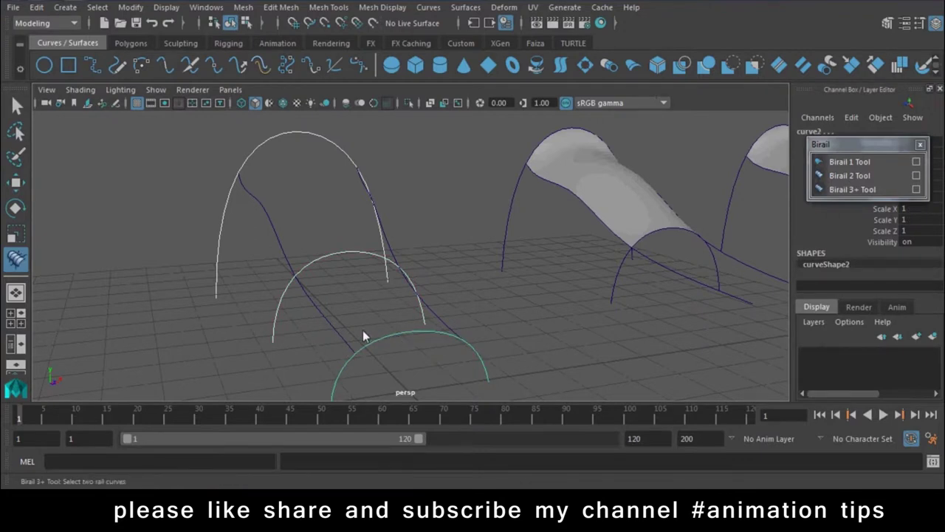
click(336, 334)
click(443, 324)
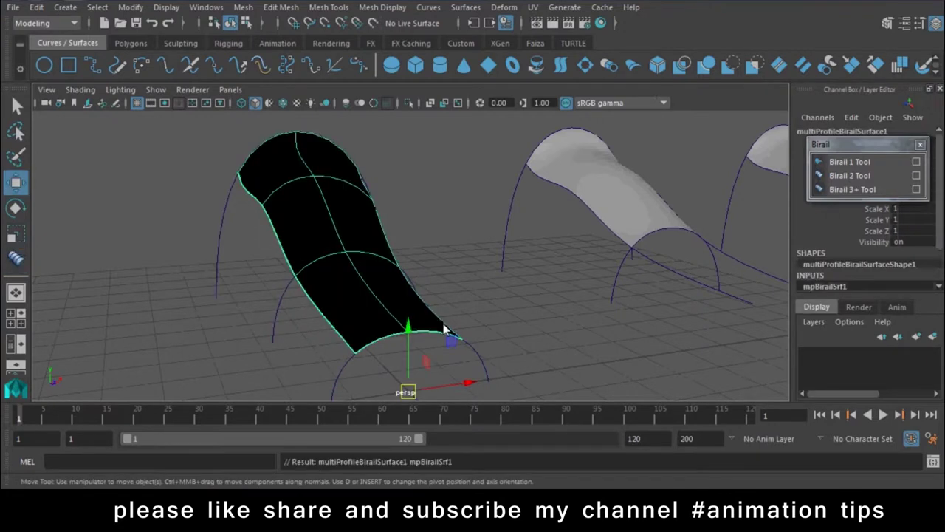
click(482, 304)
mouse_move(474, 303)
alt+mouse_down()
mouse_move(484, 305)
mouse_move(433, 321)
mouse_move(249, 211)
mouse_move(315, 177)
alt+mouse_up()
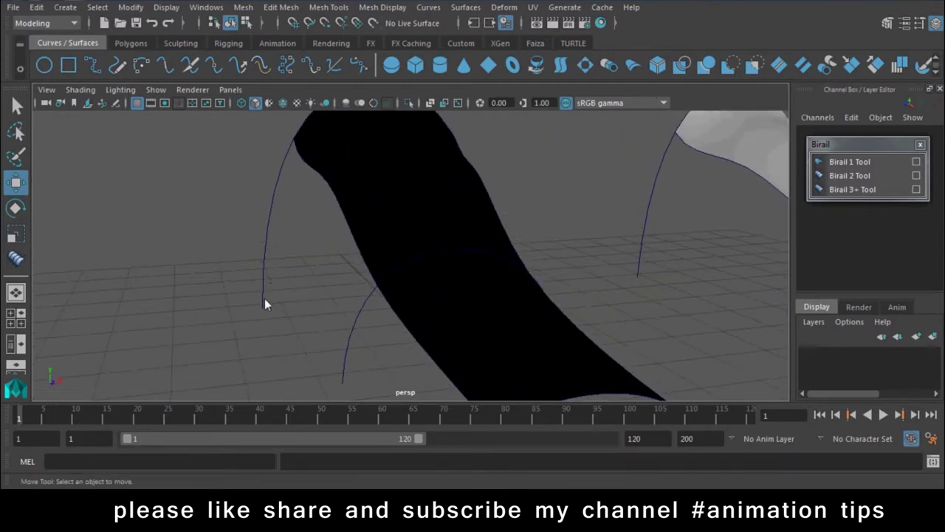
mouse_move(291, 263)
alt+mouse_down()
mouse_move(397, 257)
mouse_move(401, 306)
alt+mouse_up()
Step: Delete the multi-profile birail surface
click(401, 284)
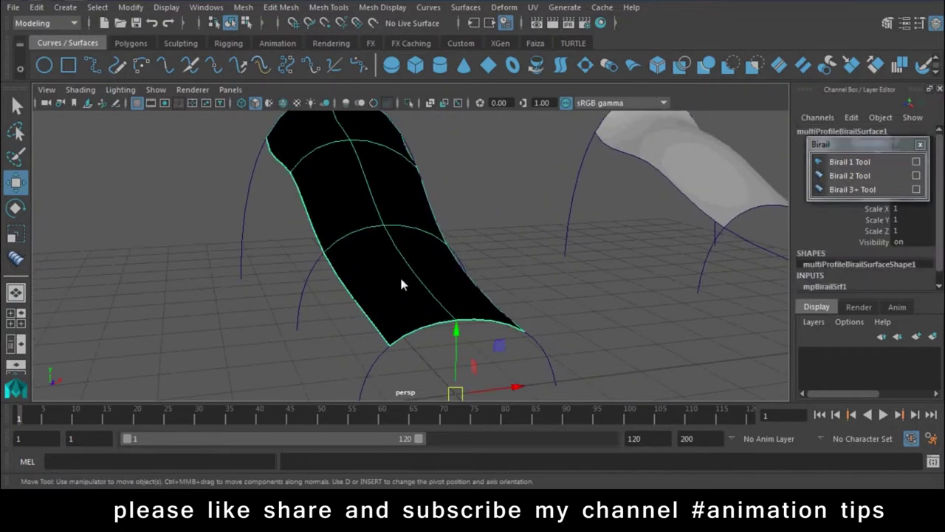
key(Delete)
click(467, 273)
alt+drag(350, 329, 464, 313)
mouse_move(464, 312)
alt+right_down()
mouse_move(401, 320)
mouse_move(407, 232)
alt+right_up()
alt+drag(407, 232, 484, 253)
Step: Box-select the middle and right birail surfaces and delete them
mouse_move(707, 146)
mouse_down()
mouse_move(379, 335)
mouse_move(583, 363)
mouse_up()
click(583, 362)
click(591, 275)
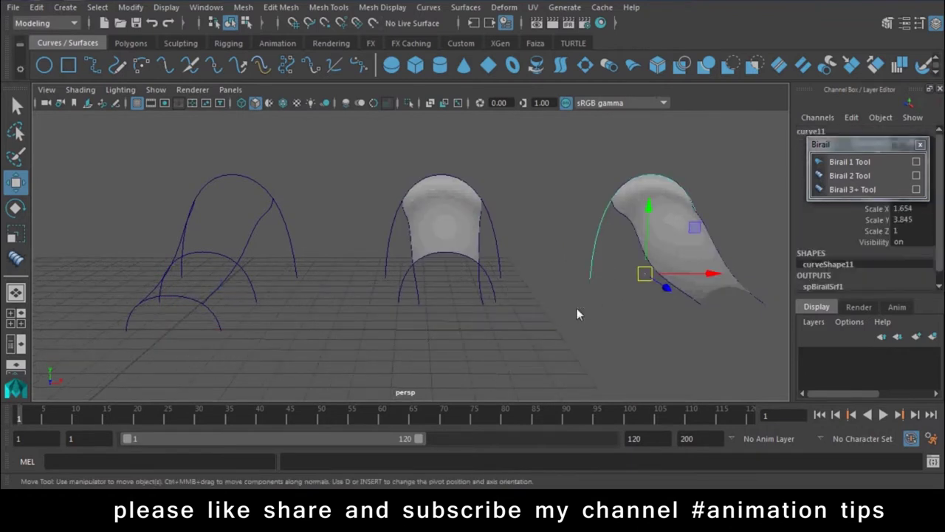
drag(499, 255, 505, 293)
drag(358, 141, 765, 373)
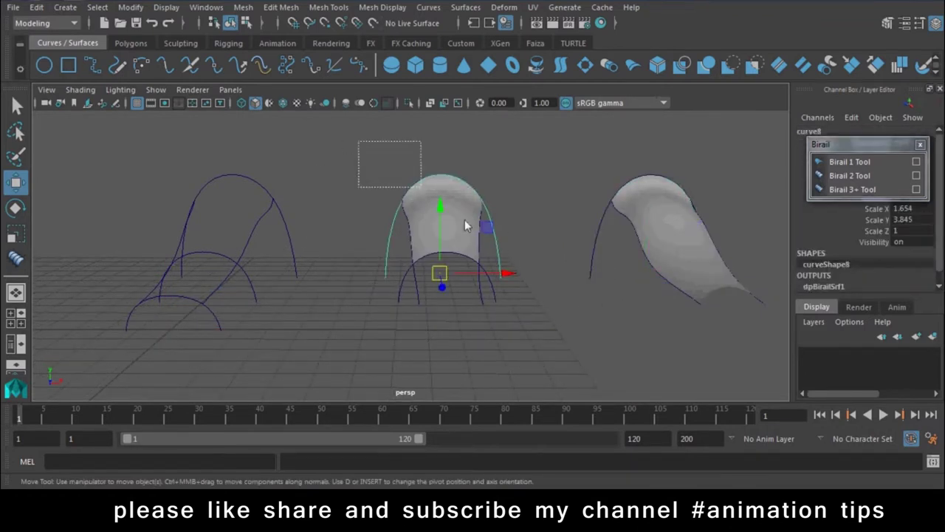
drag(376, 147, 782, 347)
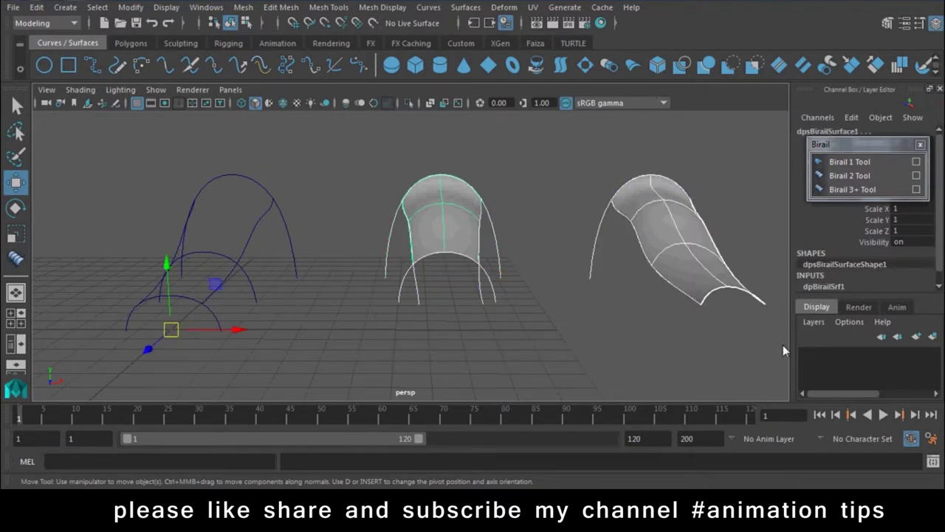
key(Delete)
mouse_move(278, 278)
alt+mouse_down()
mouse_move(449, 226)
mouse_move(329, 293)
mouse_move(449, 274)
mouse_move(386, 279)
mouse_move(350, 268)
alt+mouse_up()
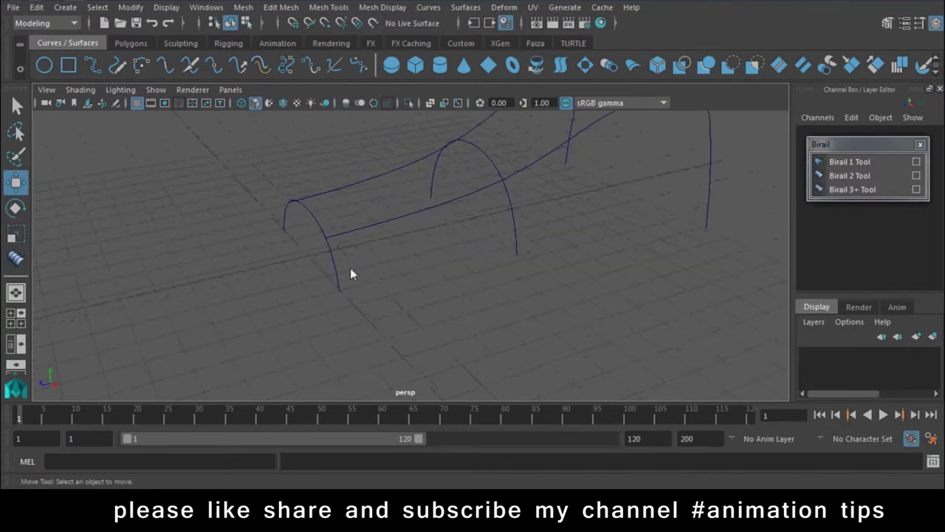
Step: Delete the two rail curves, leaving only the arches
mouse_move(435, 344)
alt+mouse_down()
mouse_move(483, 359)
mouse_move(480, 348)
alt+mouse_up()
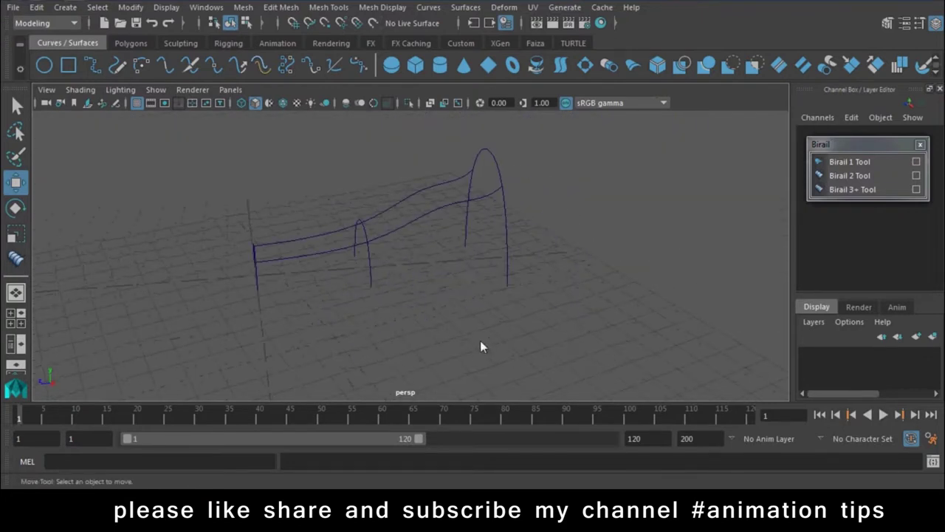
drag(420, 240, 420, 244)
key(Delete)
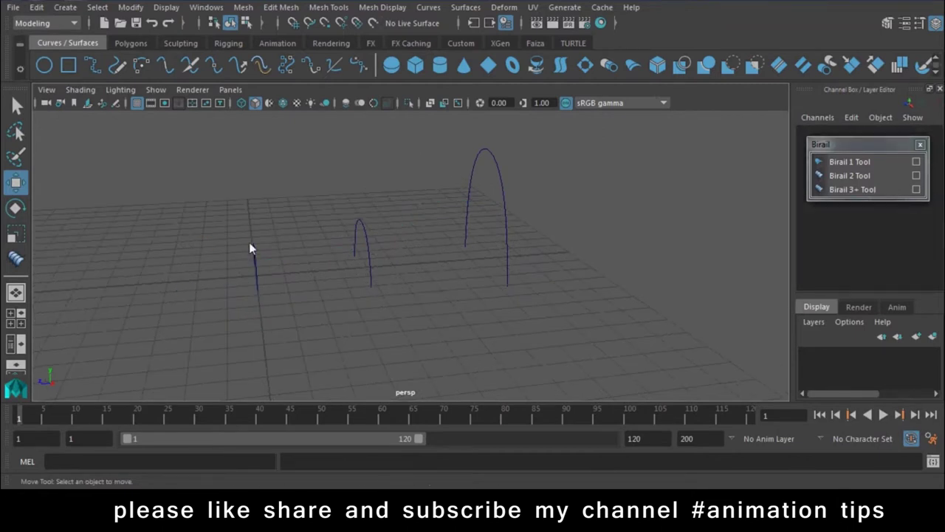
Step: Duplicate the small arch, rotate the copy 91° and scale it 1.247 in Y to lie flat
mouse_move(432, 281)
alt+mouse_down()
mouse_move(670, 187)
mouse_move(550, 246)
alt+mouse_up()
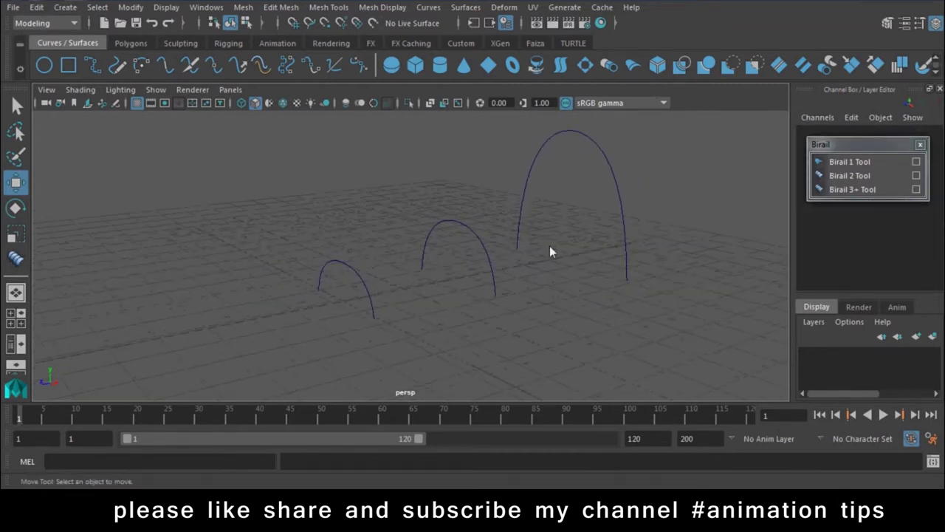
click(515, 247)
click(422, 227)
click(349, 255)
key(ctrl+d)
mouse_move(348, 249)
alt+mouse_down()
mouse_move(441, 282)
mouse_move(389, 248)
alt+mouse_up()
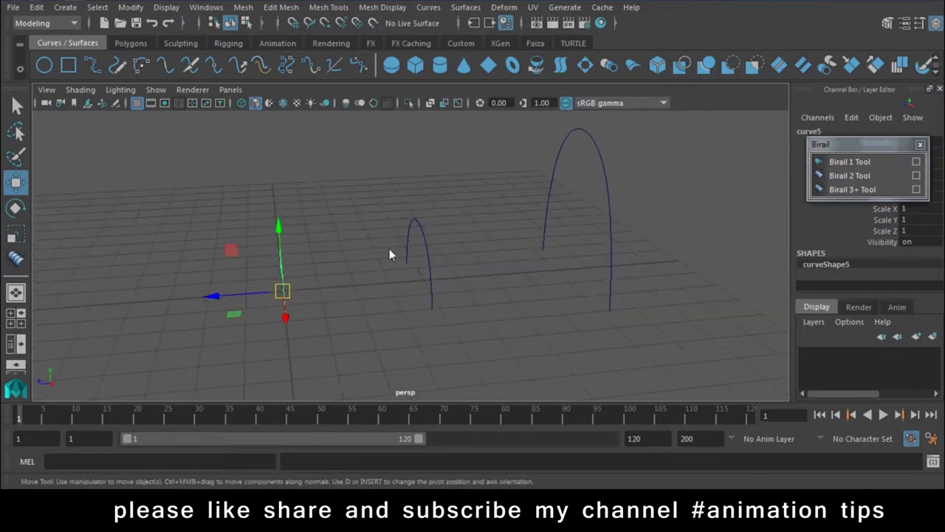
key(e)
mouse_move(299, 237)
mouse_down()
mouse_move(190, 264)
mouse_move(278, 263)
mouse_move(270, 236)
mouse_move(225, 267)
mouse_up()
key(w)
key(r)
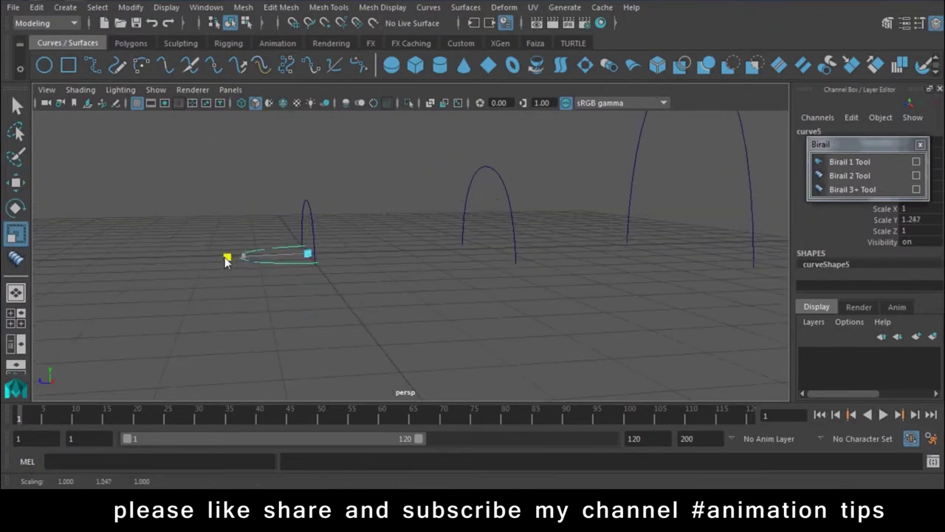
key(w)
click(225, 267)
mouse_move(271, 285)
alt+mouse_down()
mouse_move(289, 292)
mouse_move(336, 280)
alt+mouse_up()
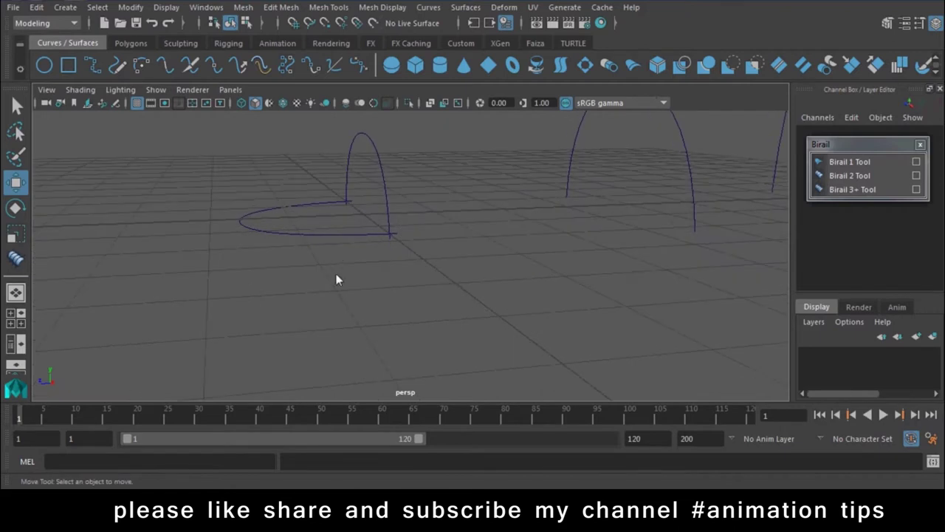
Step: Move the base curve's edit points to form a pointed, heart-like loop meeting the small arch
click(346, 237)
mouse_move(346, 236)
alt+mouse_down()
mouse_move(364, 251)
mouse_move(386, 236)
alt+mouse_up()
right_click(389, 233)
right_drag(409, 179, 389, 177)
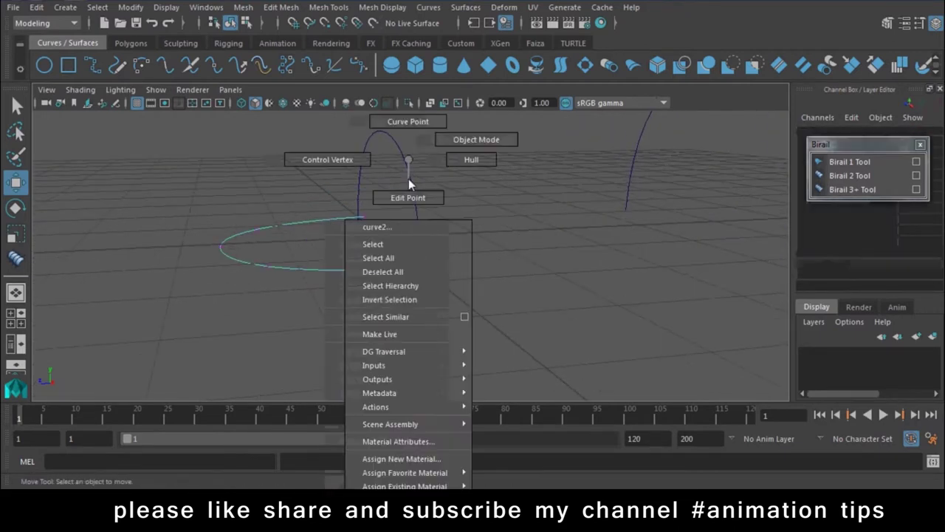
click(438, 270)
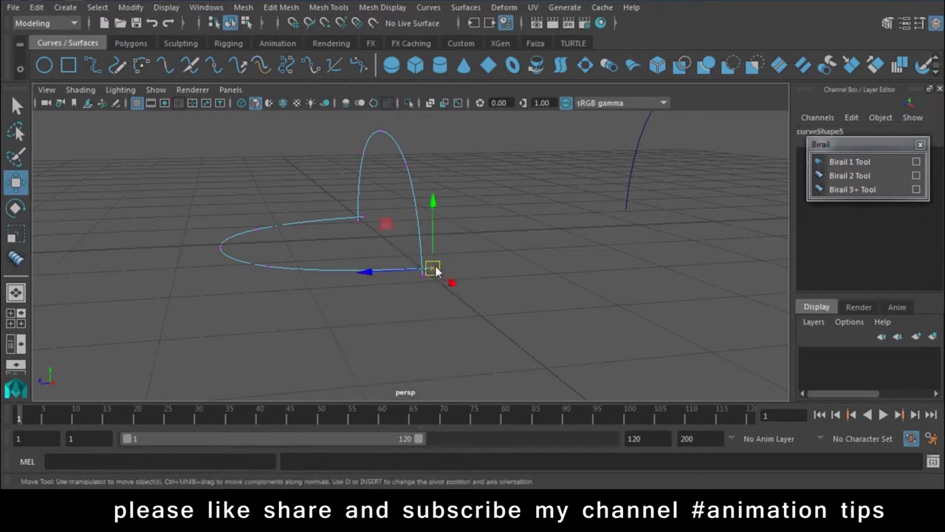
drag(436, 270, 408, 276)
click(367, 213)
click(358, 220)
click(241, 251)
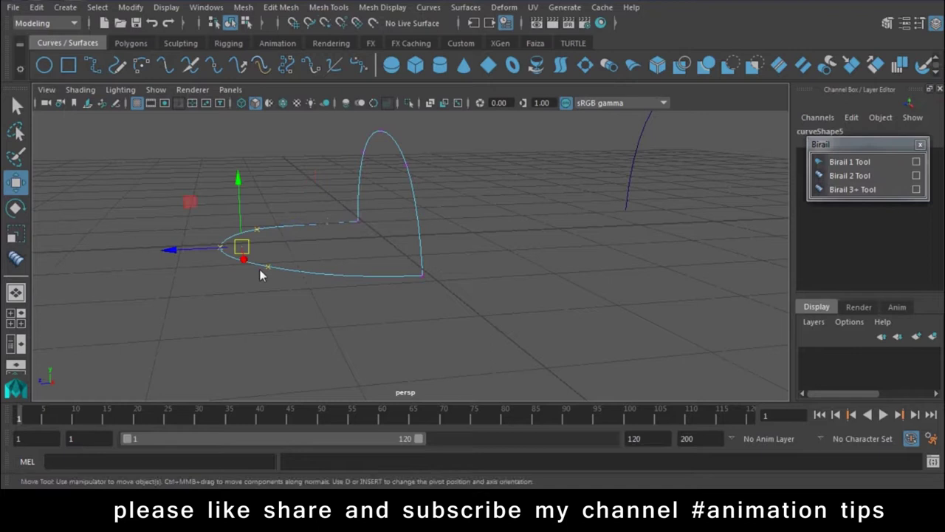
mouse_move(325, 160)
right_down()
mouse_move(324, 229)
mouse_move(392, 140)
right_up()
Step: Return the heart-shaped curve to Object Mode and inspect it among the three arches
alt+right_drag(539, 323, 449, 253)
alt+middle_drag(449, 253, 346, 257)
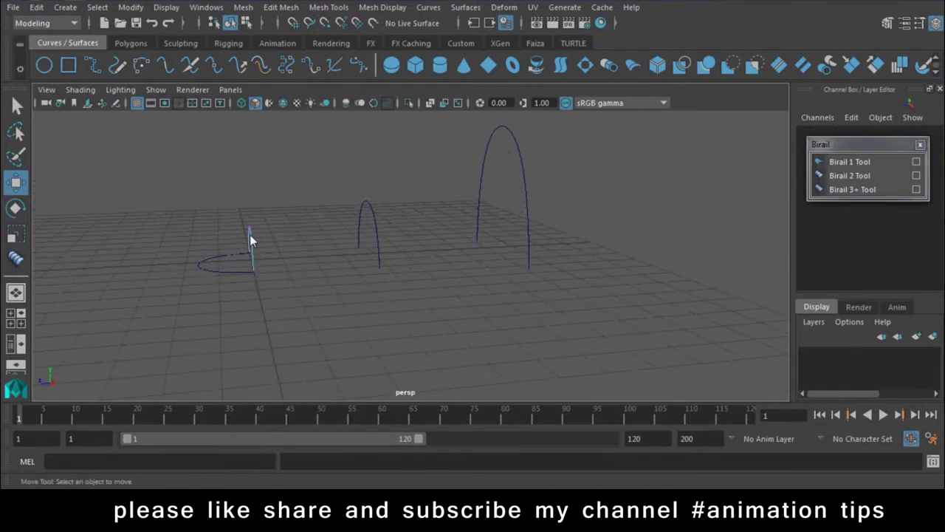
right_drag(250, 234, 316, 140)
alt+drag(342, 285, 336, 311)
alt+middle_drag(336, 310, 330, 342)
alt+drag(330, 342, 346, 348)
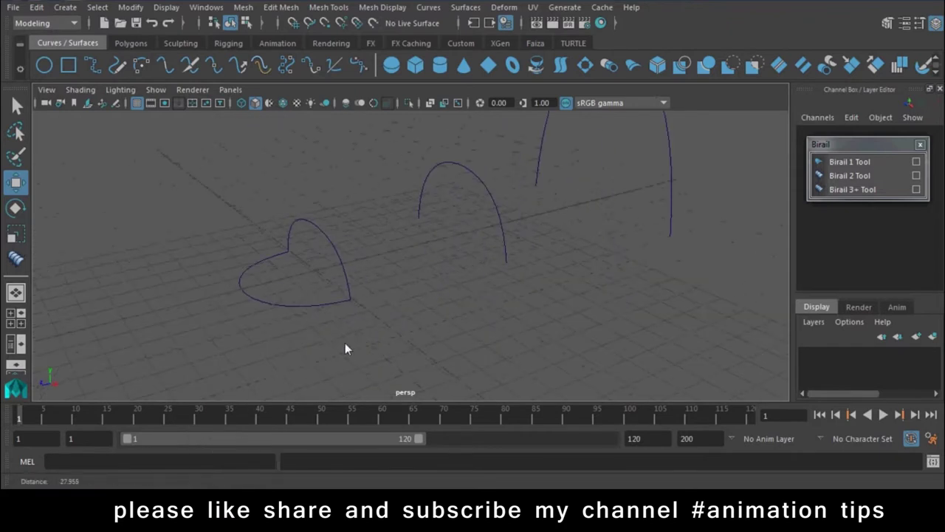
alt+drag(443, 347, 557, 175)
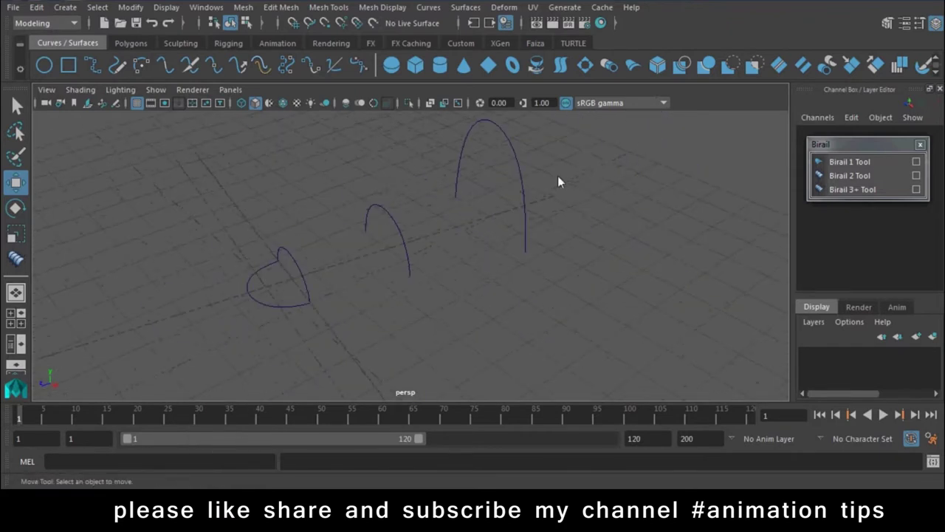
click(249, 285)
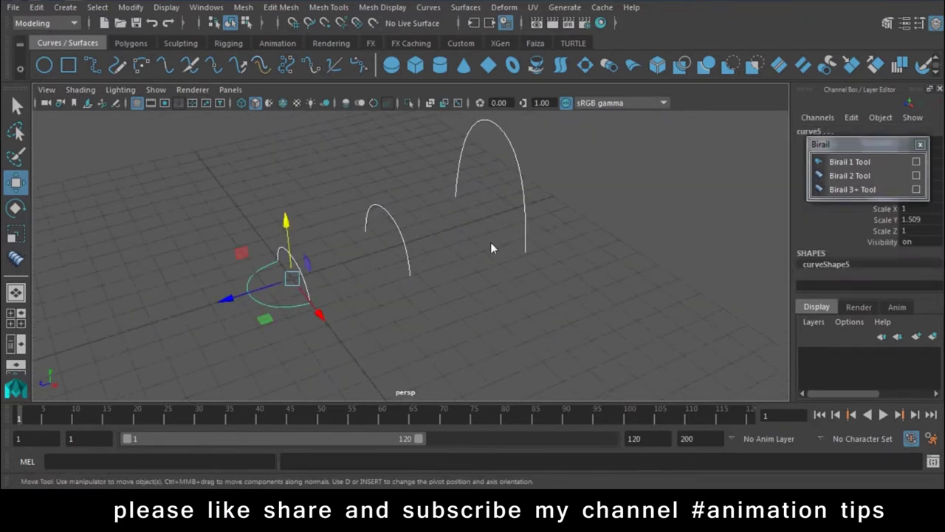
click(481, 295)
mouse_move(342, 294)
alt+mouse_down()
mouse_move(360, 345)
mouse_move(347, 325)
alt+mouse_up()
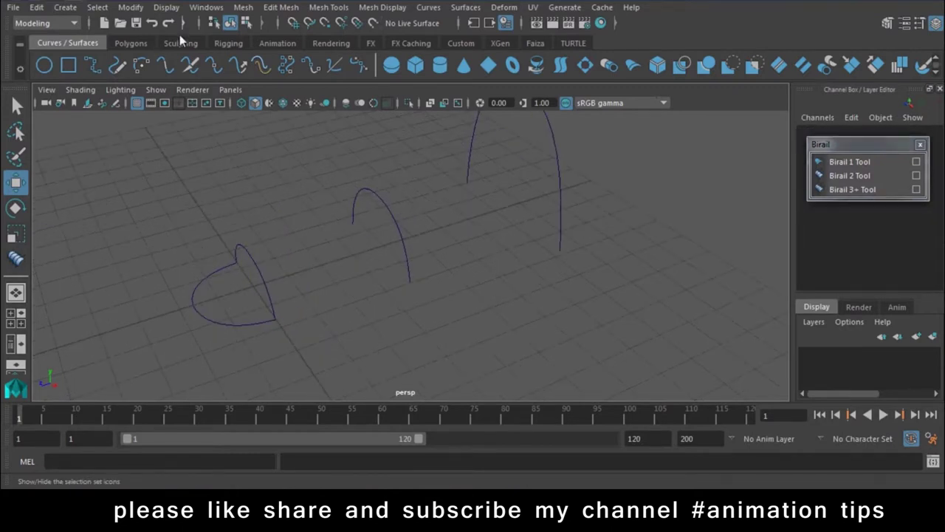
Step: With curve snapping on, draw the first EP rail from the heart base through the small arch to the tall arch
click(103, 72)
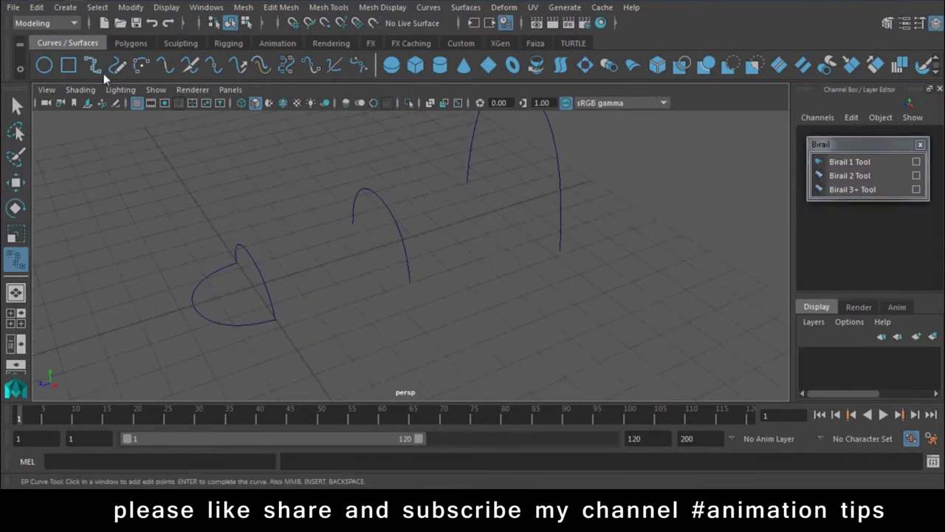
key(c)
click(274, 319)
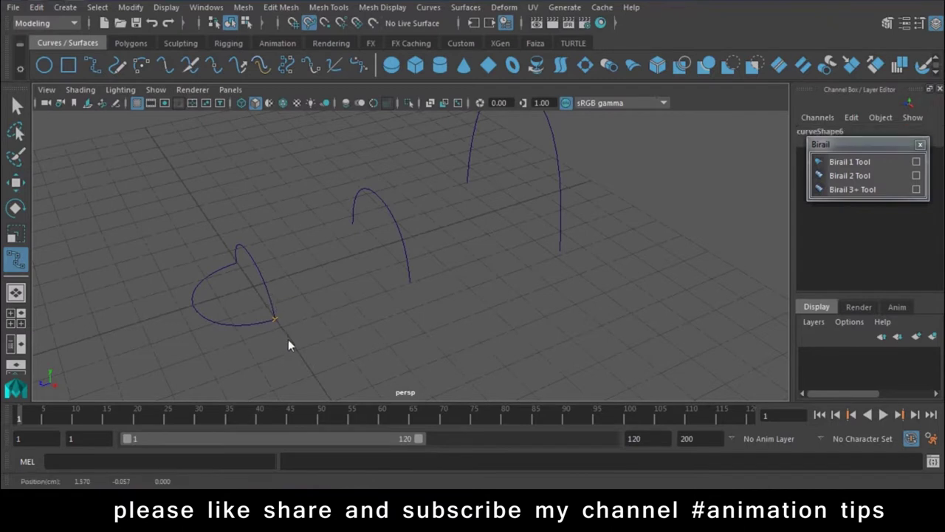
click(347, 307)
drag(347, 306, 410, 282)
drag(507, 254, 560, 252)
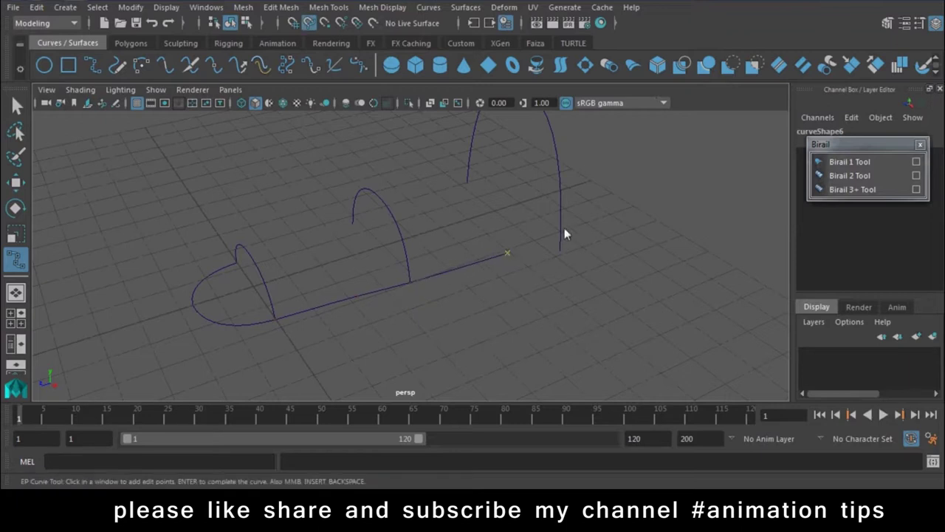
key(Return)
mouse_move(565, 294)
alt+mouse_down()
mouse_move(533, 333)
mouse_move(489, 245)
mouse_move(509, 269)
alt+mouse_up()
right_drag(510, 268, 568, 146)
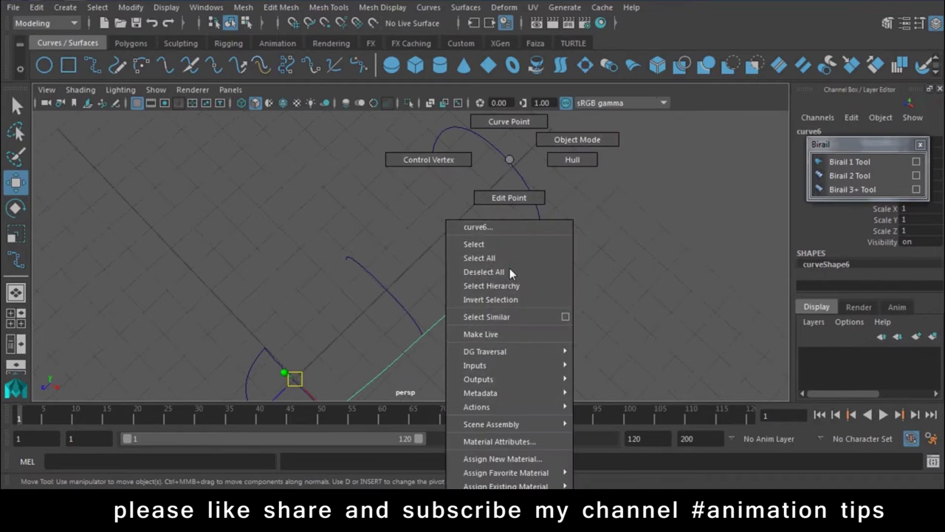
mouse_move(358, 373)
alt+mouse_down()
mouse_move(428, 352)
mouse_move(375, 320)
mouse_move(276, 221)
alt+mouse_up()
Step: Draw the second rail on the other side, from the heart curve via the small arch to the tall arch
key(y)
mouse_move(415, 317)
alt+mouse_down()
mouse_move(433, 286)
mouse_move(392, 295)
mouse_move(462, 285)
alt+mouse_up()
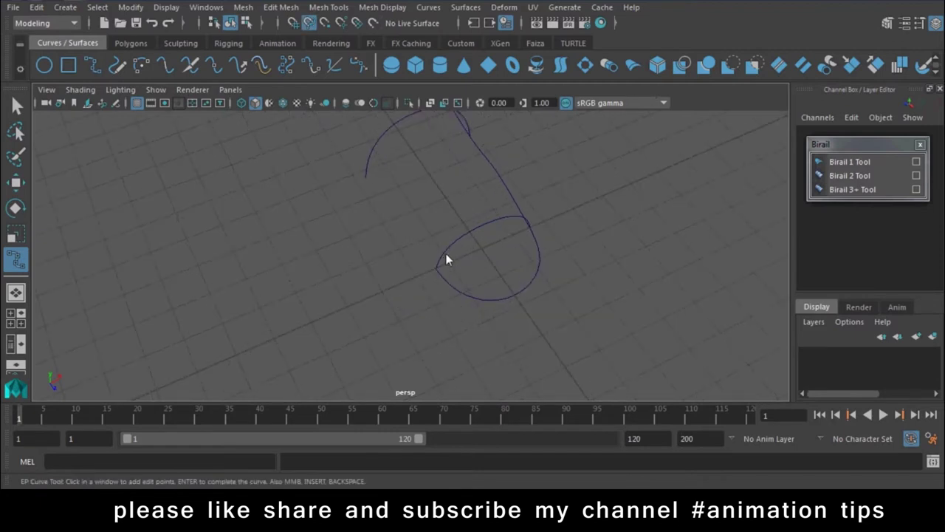
click(437, 269)
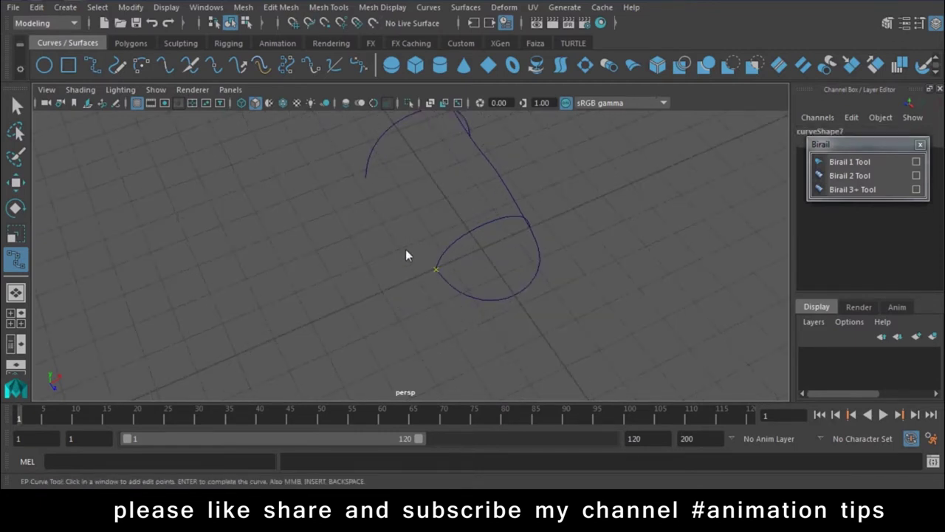
click(366, 177)
mouse_move(339, 232)
alt+right_down()
mouse_move(442, 305)
mouse_move(364, 256)
alt+right_up()
drag(353, 234, 319, 224)
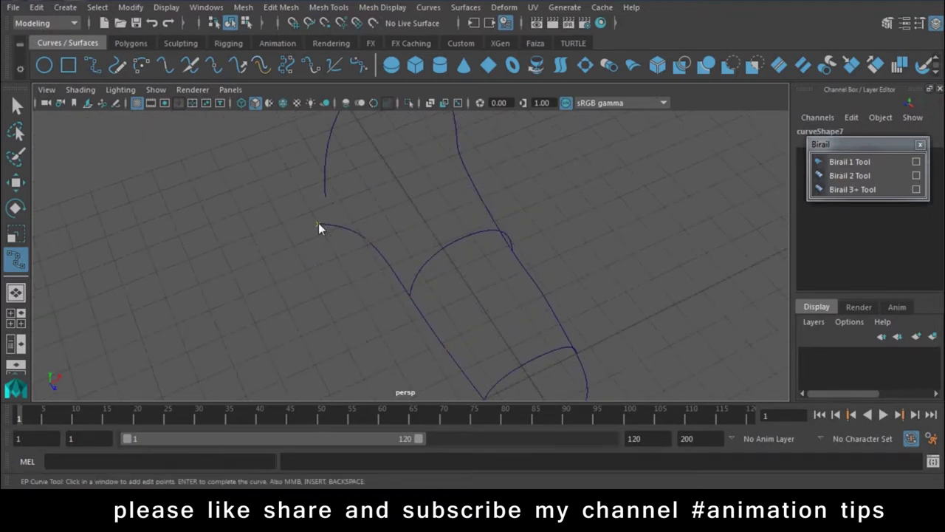
key(ctrl+z)
click(326, 197)
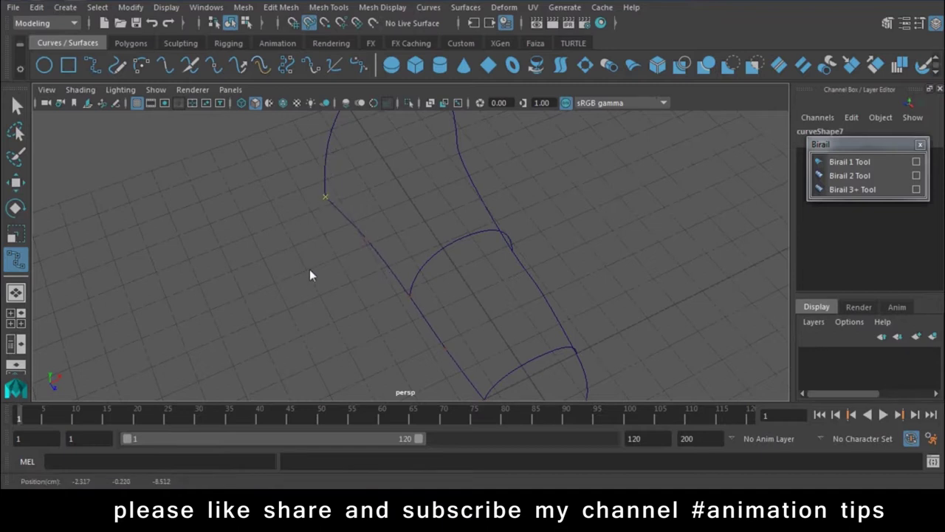
key(w)
Step: Orbit to a front-facing view and select both rail curves to check them
mouse_move(360, 289)
alt+mouse_down()
mouse_move(531, 299)
mouse_move(393, 236)
mouse_move(481, 336)
mouse_move(473, 354)
mouse_move(513, 363)
alt+mouse_up()
click(477, 371)
mouse_move(435, 341)
mouse_down()
mouse_move(468, 167)
mouse_move(454, 116)
mouse_up()
mouse_move(578, 238)
alt+mouse_down()
mouse_move(600, 282)
mouse_move(560, 262)
mouse_move(402, 290)
mouse_move(325, 288)
alt+mouse_up()
shift+click(537, 288)
click(689, 288)
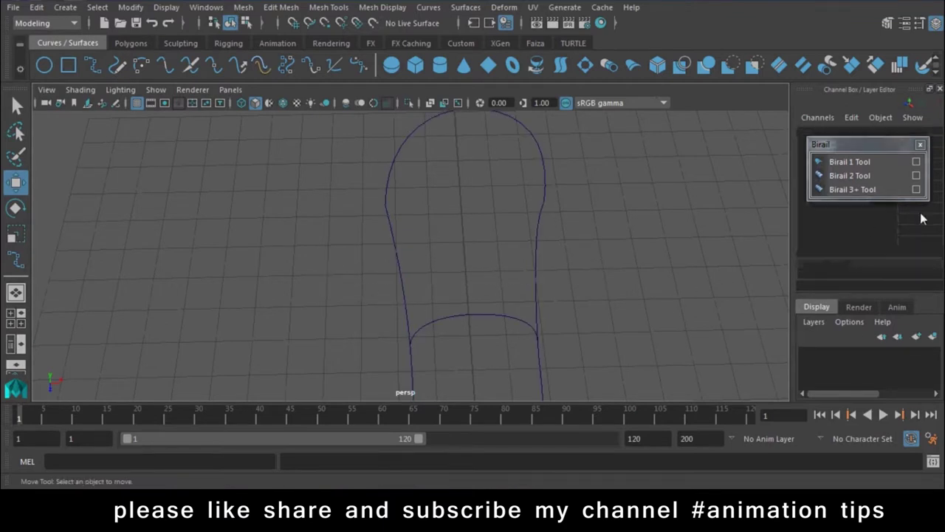
Step: Sweep the marquee-selected profile arches along both side rails with Birail 3+, creating multiProfileBirailSurface1
click(848, 192)
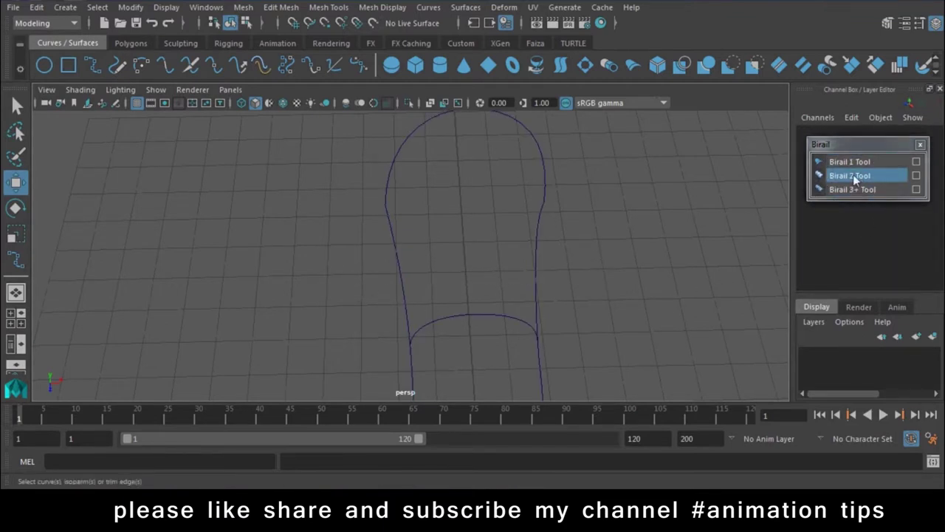
click(868, 190)
mouse_move(589, 340)
alt+mouse_down()
mouse_move(503, 233)
mouse_move(442, 177)
alt+mouse_up()
drag(447, 118, 463, 353)
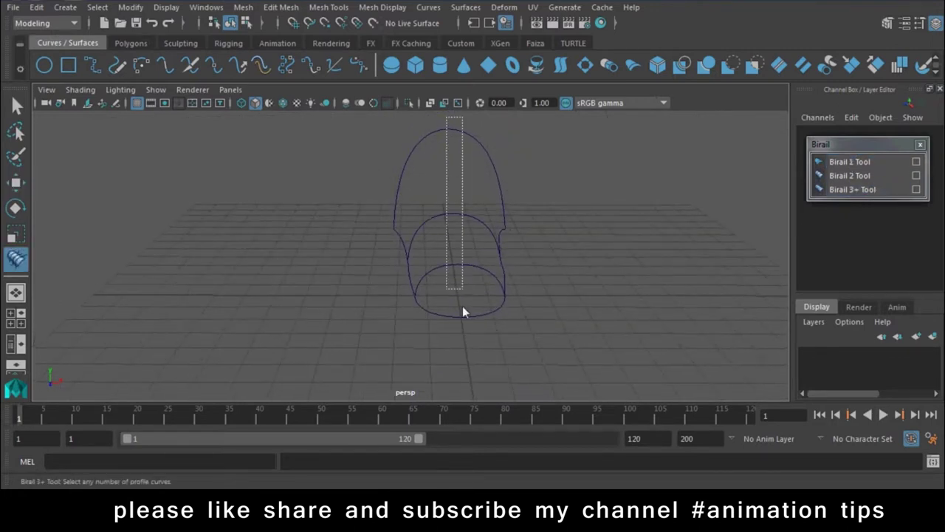
key(Return)
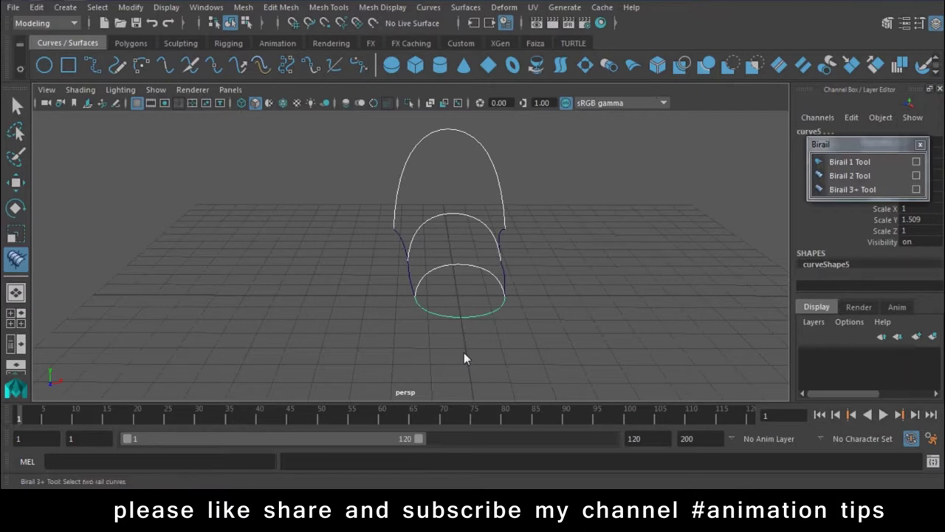
click(505, 272)
click(406, 283)
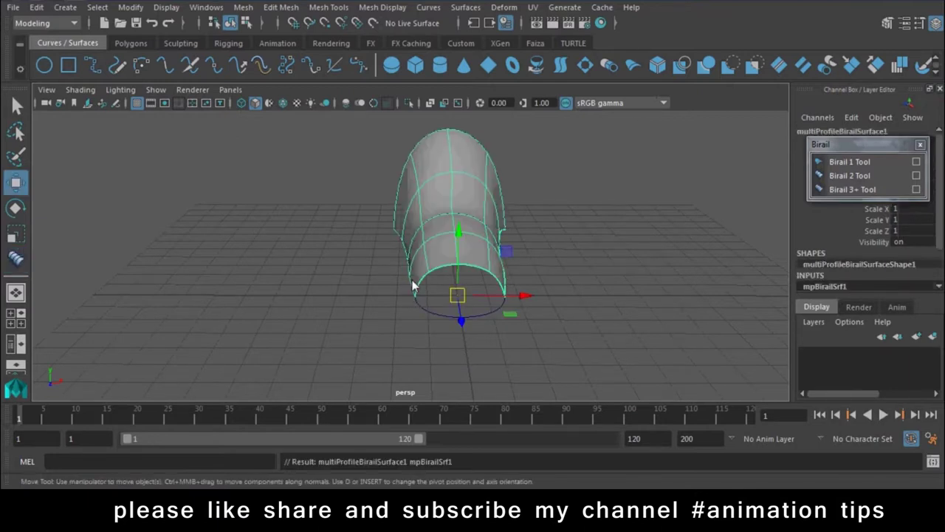
mouse_move(518, 343)
alt+mouse_down()
mouse_move(359, 352)
mouse_move(458, 344)
mouse_move(428, 370)
mouse_move(479, 364)
alt+mouse_up()
Step: Undo the surface and rebuild Birail 3+ from the back, middle and front arches plus the nose curve
click(479, 363)
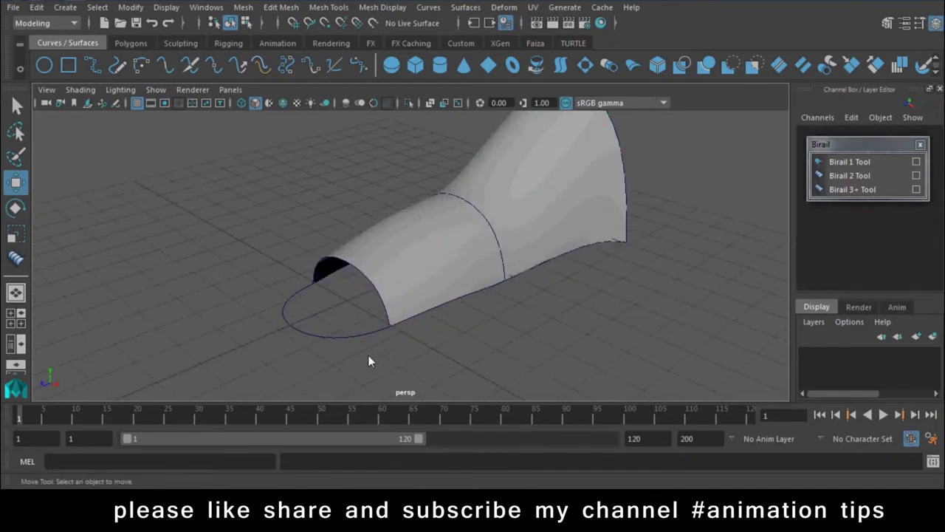
key(ctrl+z)
key(ctrl+z)
click(907, 180)
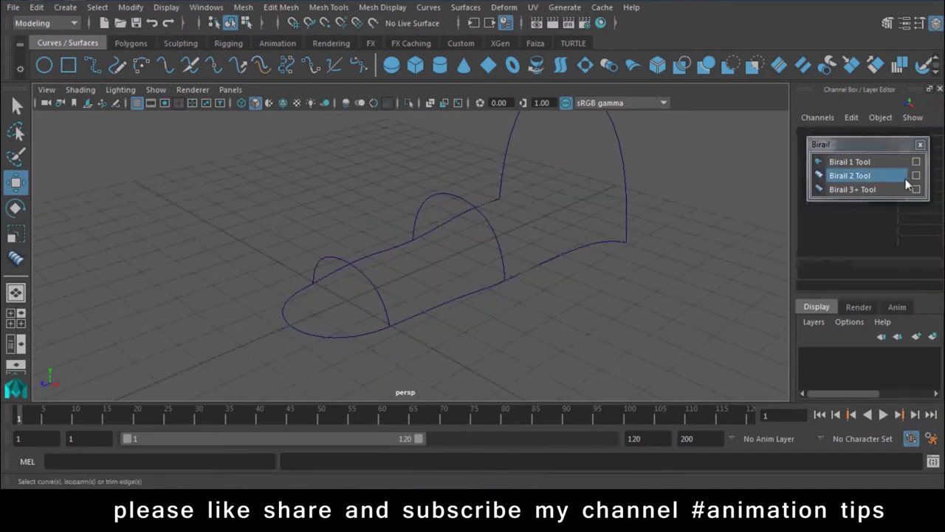
click(851, 190)
click(613, 147)
click(485, 220)
click(370, 293)
click(308, 334)
key(Return)
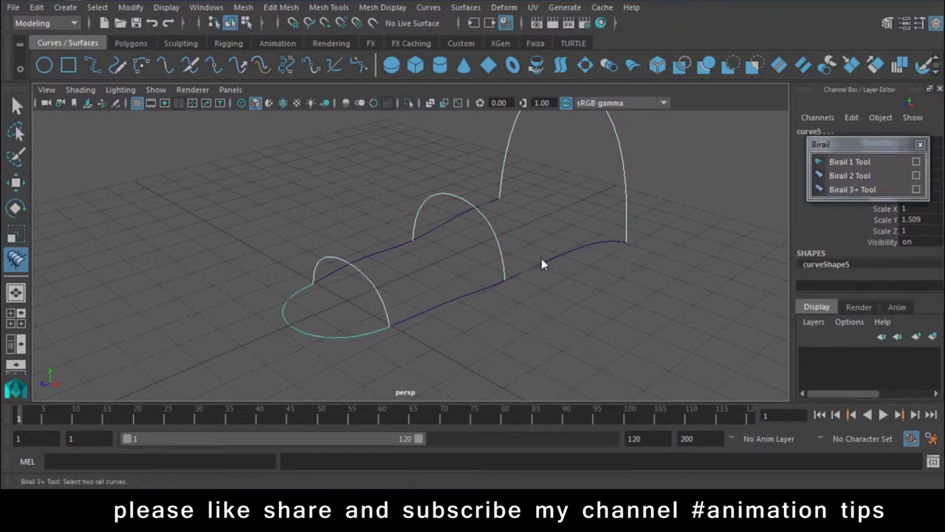
click(542, 262)
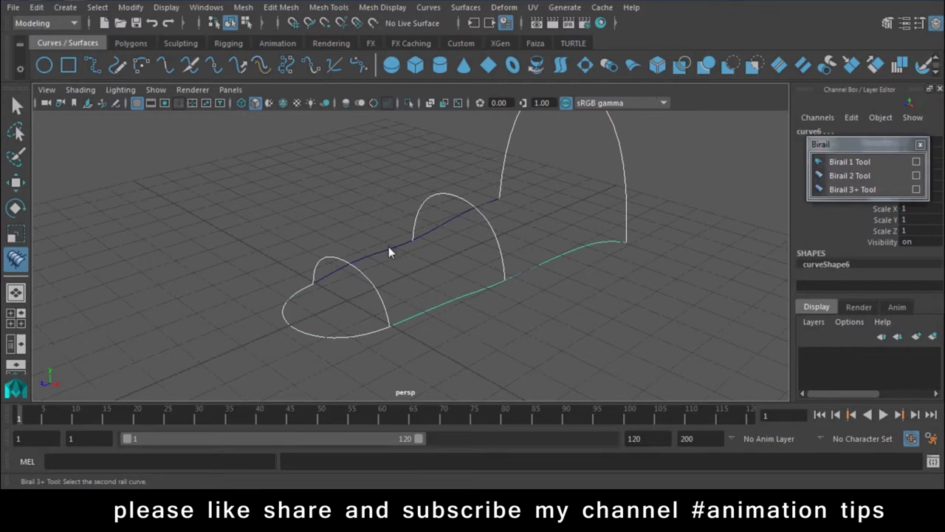
click(390, 246)
key(w)
click(532, 313)
click(375, 292)
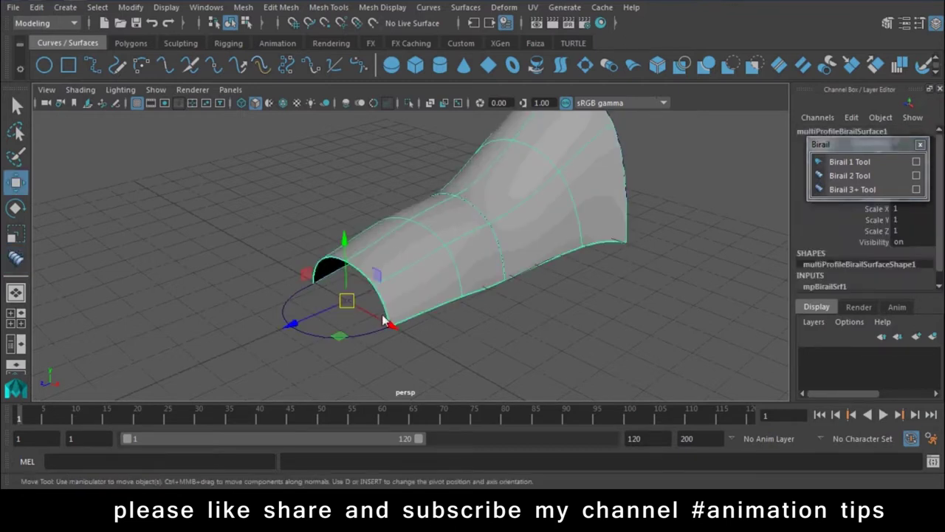
click(467, 338)
Step: Undo again and rebuild Birail 3+ with the heart-shaped base, middle arch and back arch as profiles
key(ctrl+z)
key(ctrl+z)
key(ctrl+z)
key(ctrl+z)
click(419, 378)
click(377, 295)
click(377, 294)
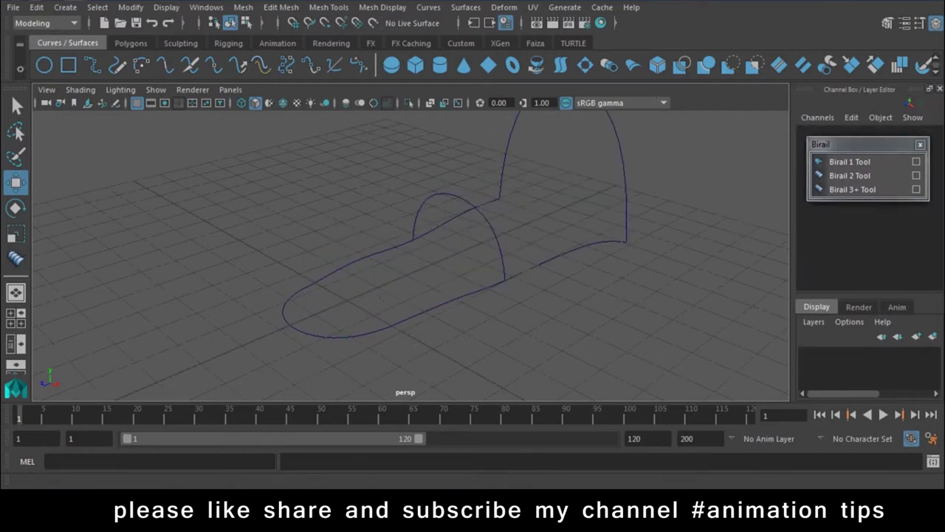
click(851, 189)
click(323, 333)
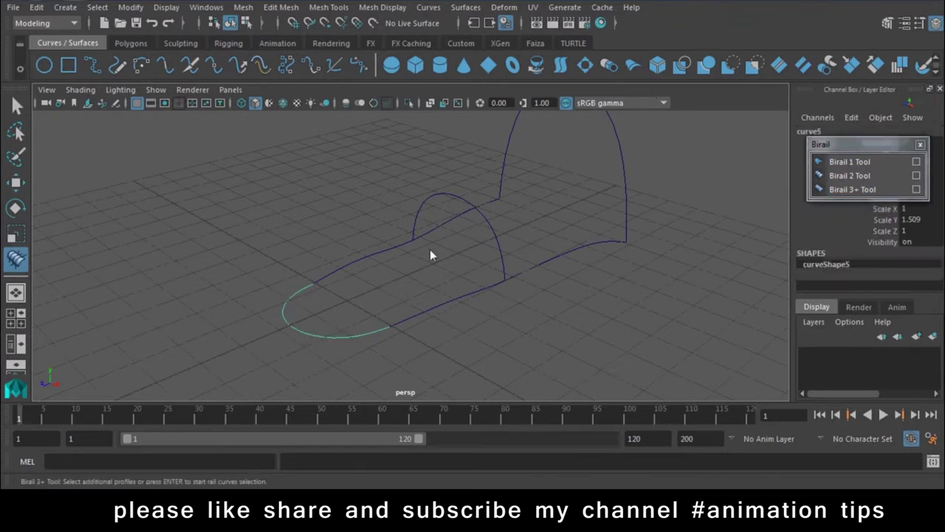
click(485, 219)
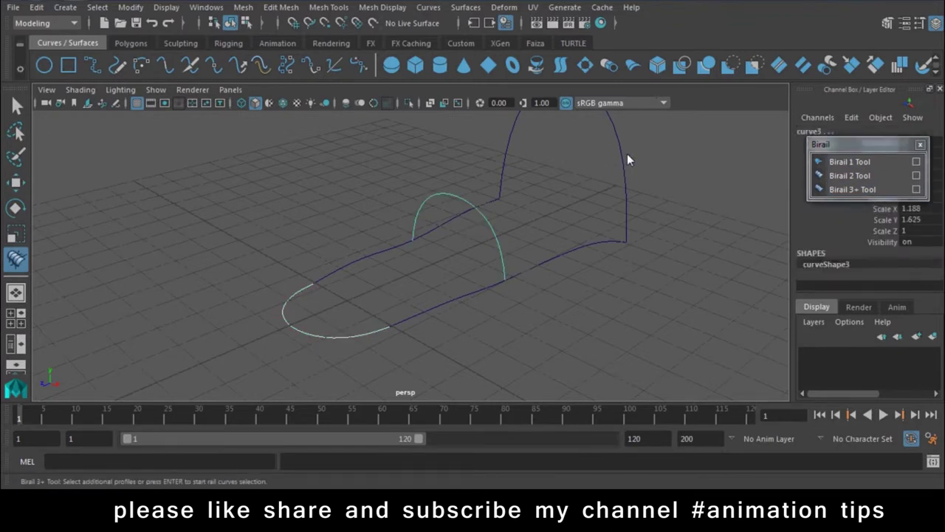
click(627, 177)
key(Return)
click(571, 251)
click(488, 202)
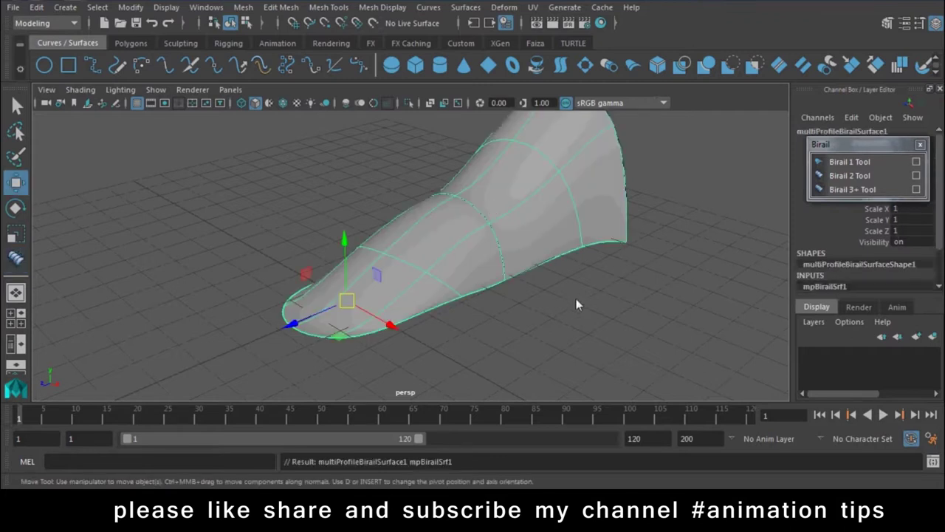
mouse_move(576, 298)
alt+mouse_down()
mouse_move(430, 316)
mouse_move(349, 298)
mouse_move(426, 356)
alt+mouse_up()
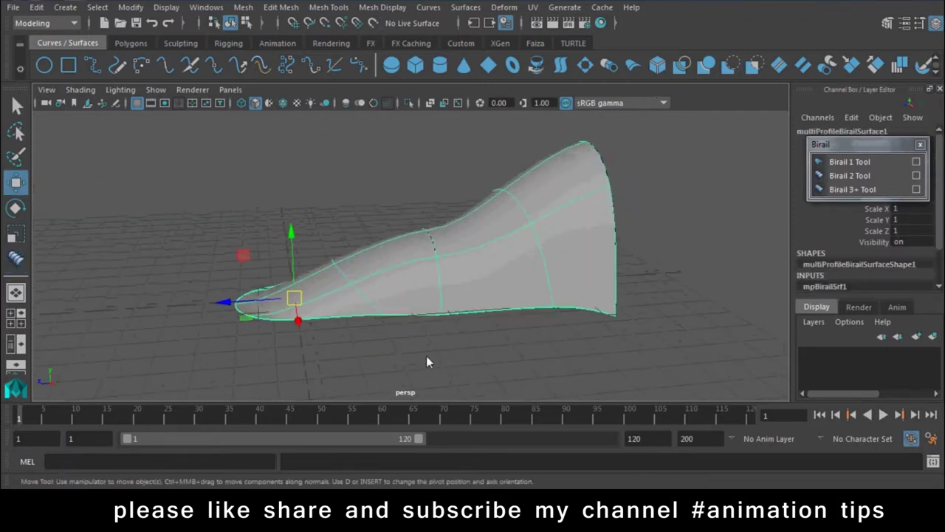
click(429, 355)
key(ctrl+z)
Step: Undo the surface and slide the arch curve's leg points left so they meet the rails
key(ctrl+z)
mouse_move(440, 311)
alt+mouse_down()
mouse_move(421, 353)
mouse_move(484, 408)
mouse_move(477, 362)
mouse_move(437, 338)
mouse_move(325, 302)
mouse_move(256, 308)
mouse_move(418, 290)
alt+mouse_up()
key(ctrl+z)
key(ctrl+z)
key(ctrl+z)
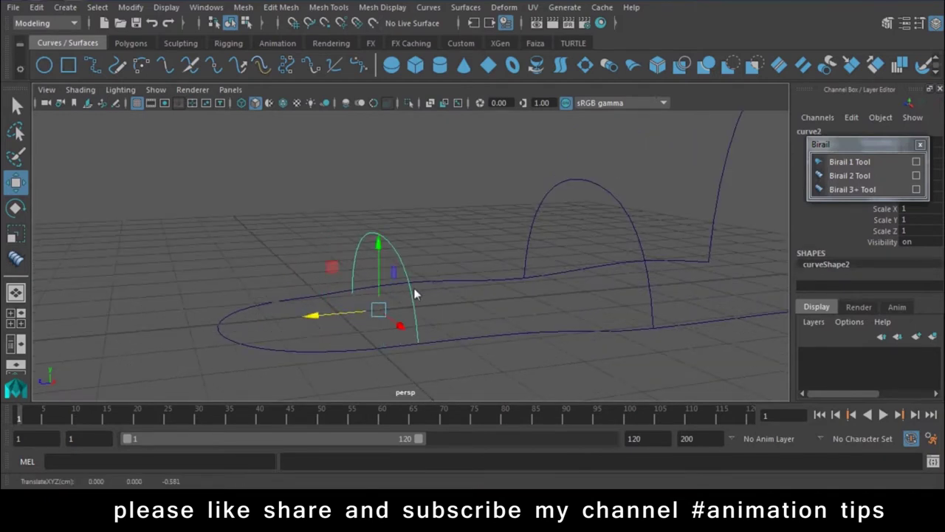
right_drag(407, 289, 433, 222)
right_click(469, 276)
click(463, 214)
right_click(470, 279)
click(478, 226)
right_drag(492, 331, 493, 224)
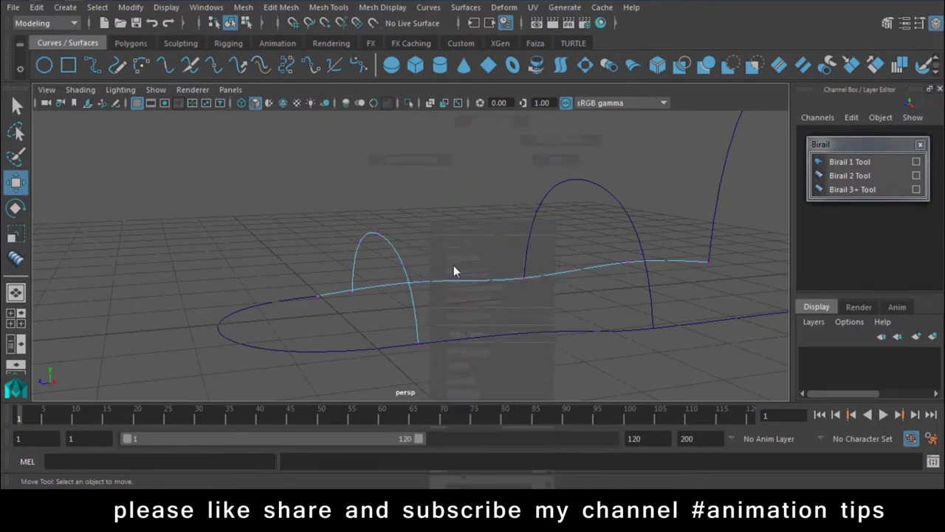
alt+drag(453, 265, 440, 296)
right_drag(479, 309, 484, 198)
click(441, 306)
middle_drag(436, 327, 426, 311)
click(363, 268)
middle_drag(357, 271, 332, 282)
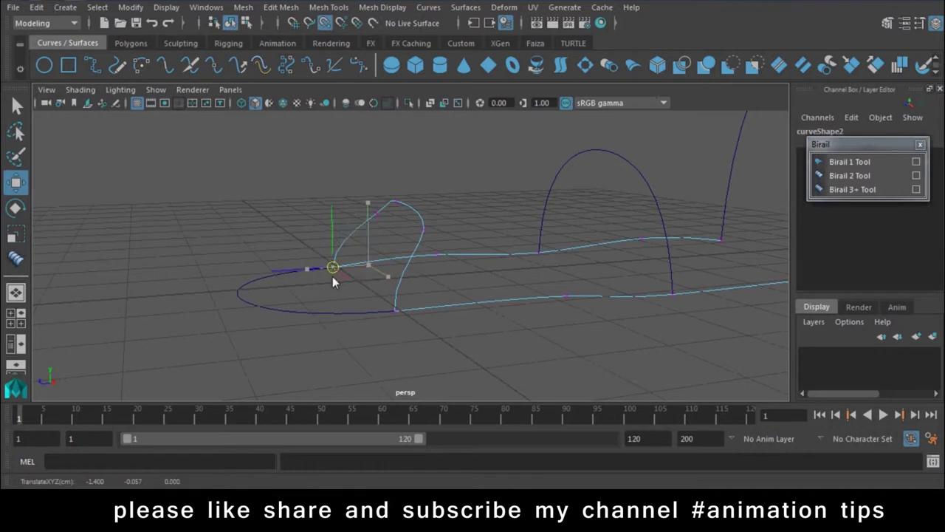
click(432, 243)
Step: Move the S-curve's top point right and select the curve's end control vertex
alt+drag(432, 243, 382, 236)
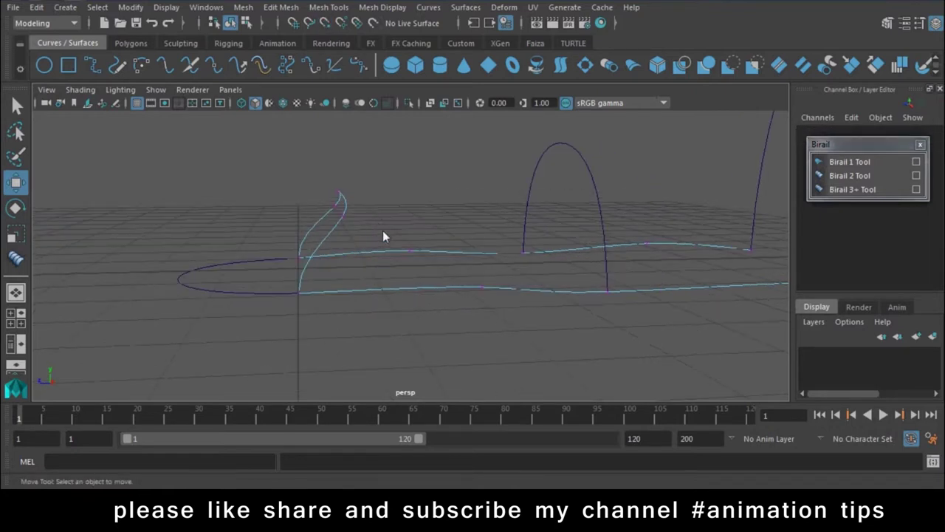
click(339, 194)
drag(271, 192, 309, 192)
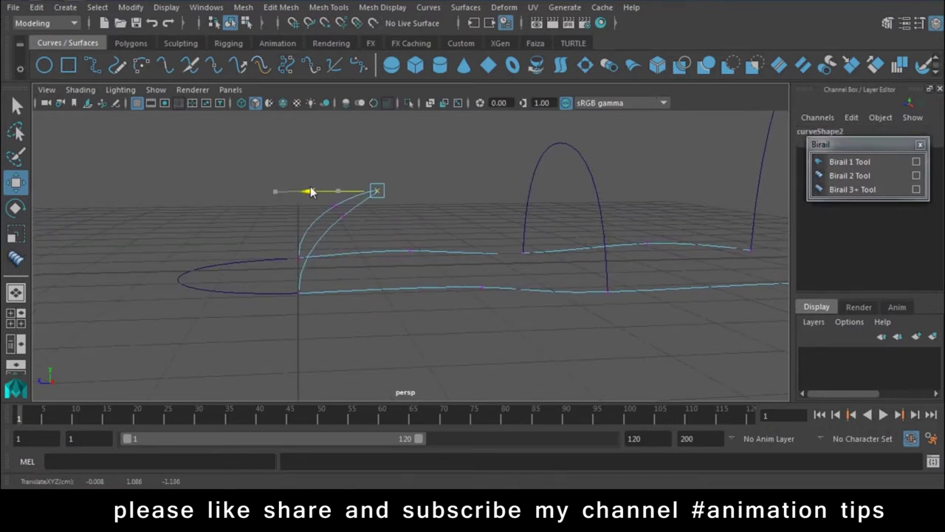
mouse_move(342, 159)
right_down()
mouse_move(343, 213)
mouse_move(425, 146)
right_up()
mouse_move(429, 149)
alt+mouse_down()
mouse_move(483, 259)
mouse_move(637, 273)
alt+mouse_up()
right_drag(652, 236, 572, 161)
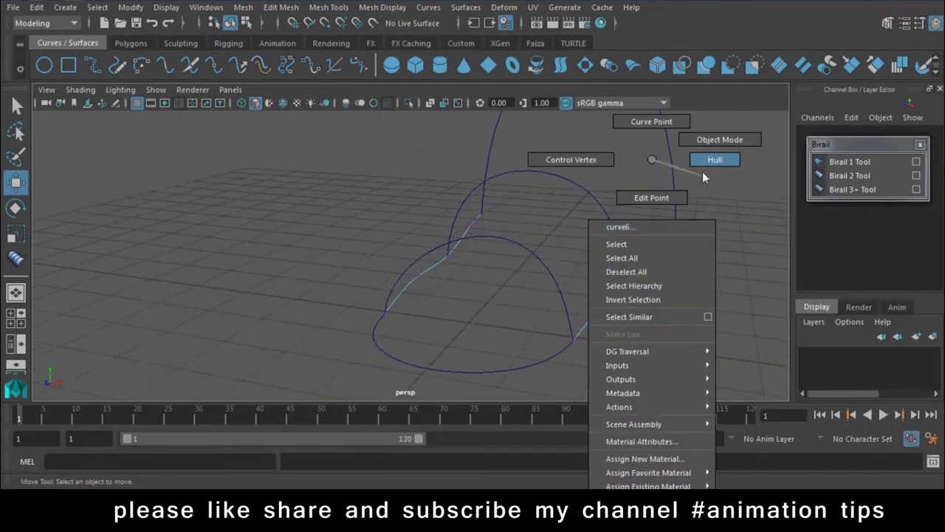
click(665, 231)
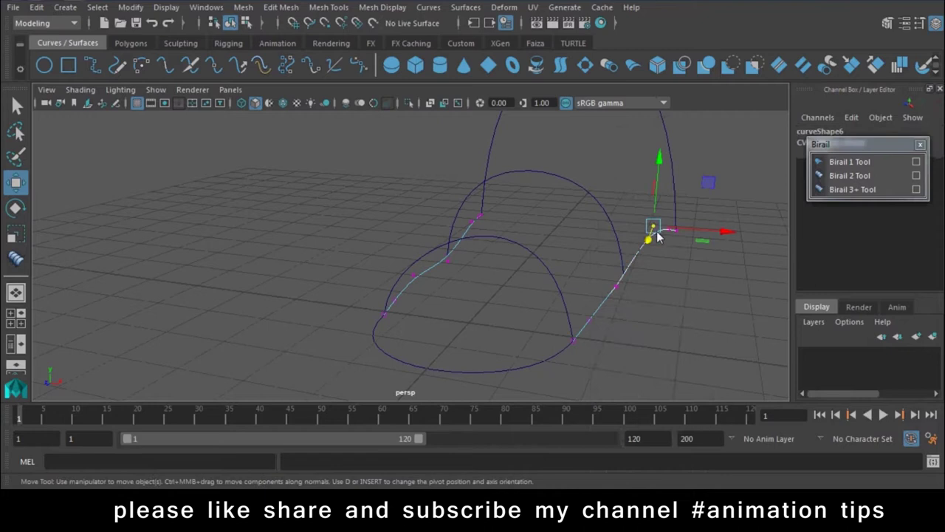
Step: Reshape the side rail by selecting and moving several of its control vertices
mouse_move(657, 236)
alt+mouse_down()
mouse_move(538, 230)
mouse_move(615, 256)
mouse_move(514, 274)
alt+mouse_up()
right_click(483, 291)
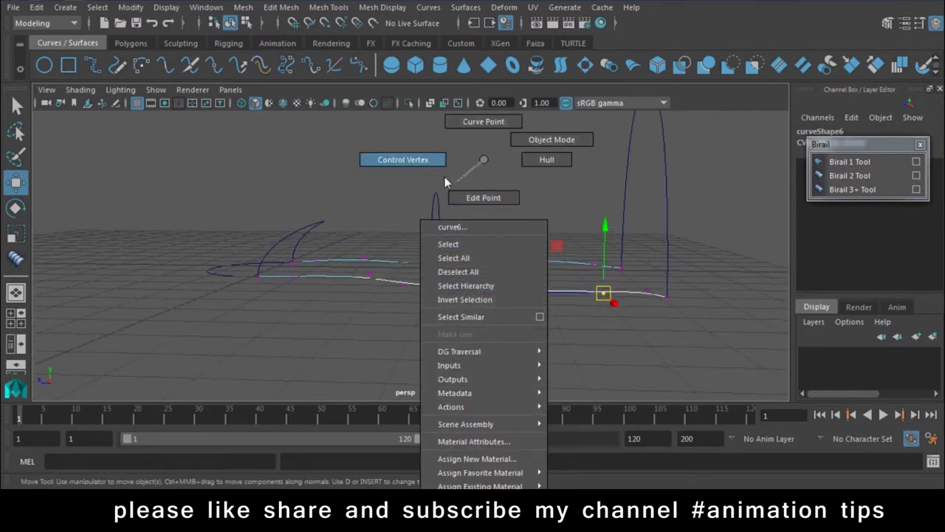
right_drag(484, 291, 444, 176)
drag(497, 228, 585, 297)
key(space)
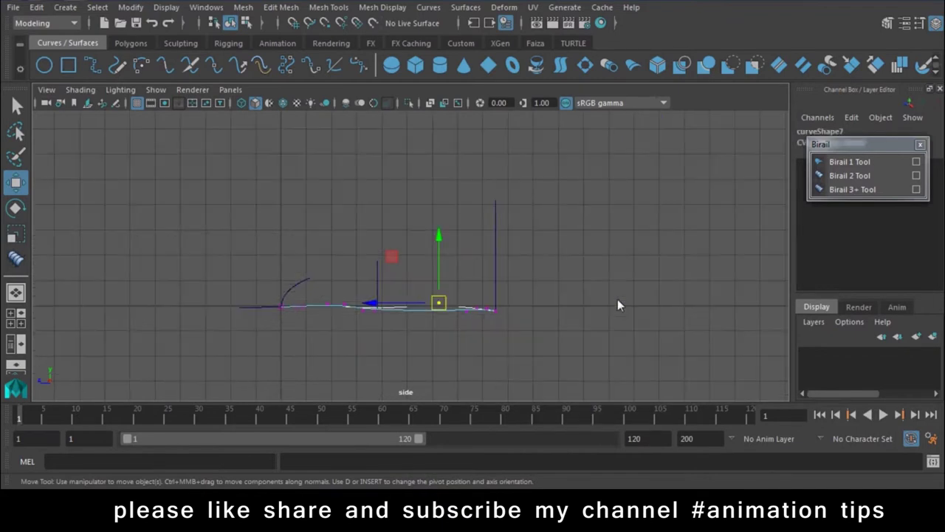
alt+drag(520, 311, 510, 304)
mouse_move(403, 266)
right_down()
mouse_move(420, 309)
mouse_move(465, 284)
right_up()
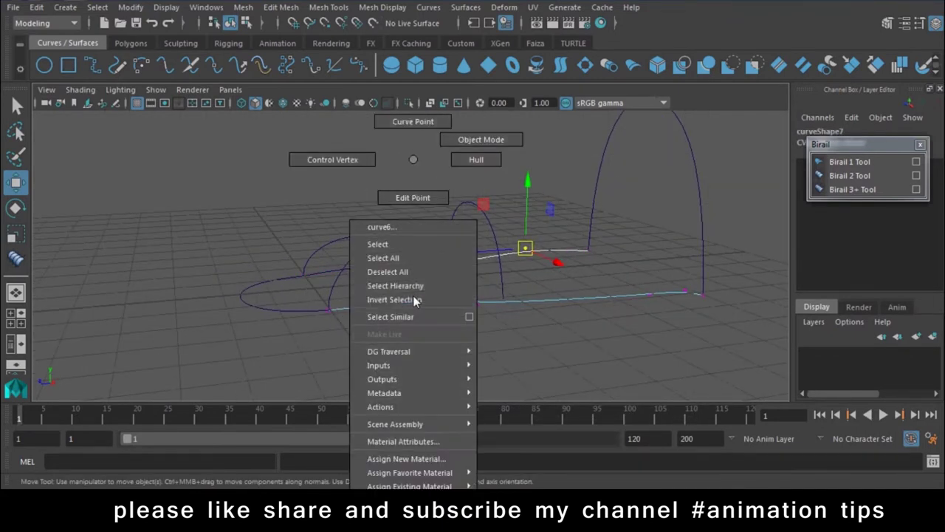
click(468, 353)
alt+drag(468, 353, 561, 325)
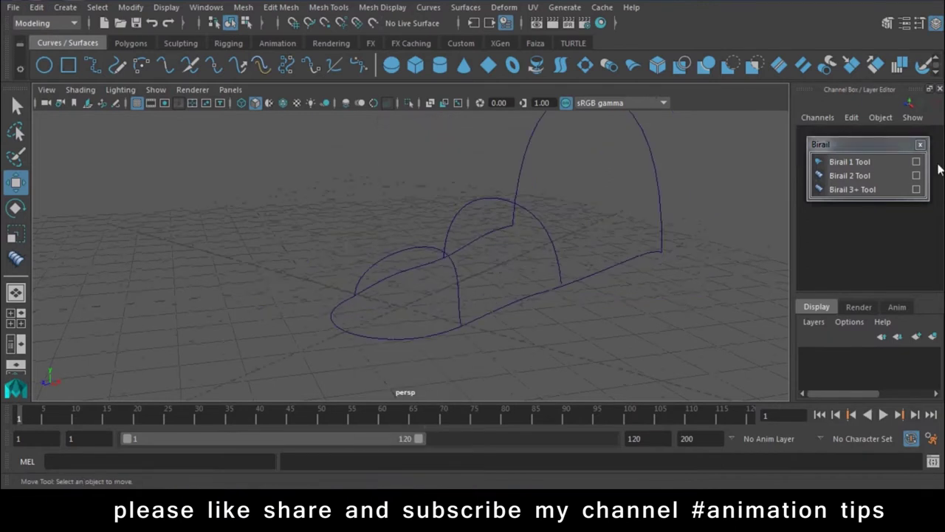
Step: Run Birail 3+ with the tall, middle and small arches plus the base ellipse as profiles, then both rails
click(855, 189)
click(655, 184)
click(547, 226)
click(457, 284)
click(382, 337)
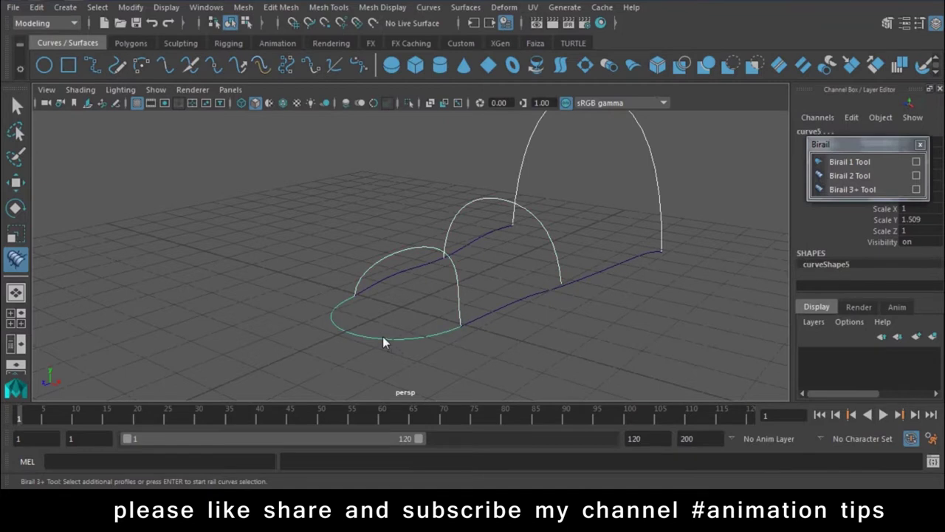
key(Return)
click(474, 242)
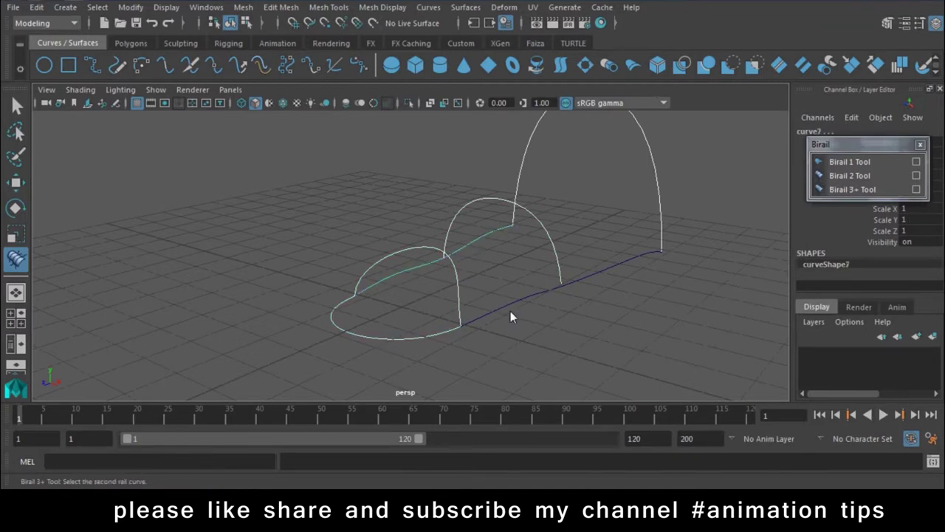
click(518, 300)
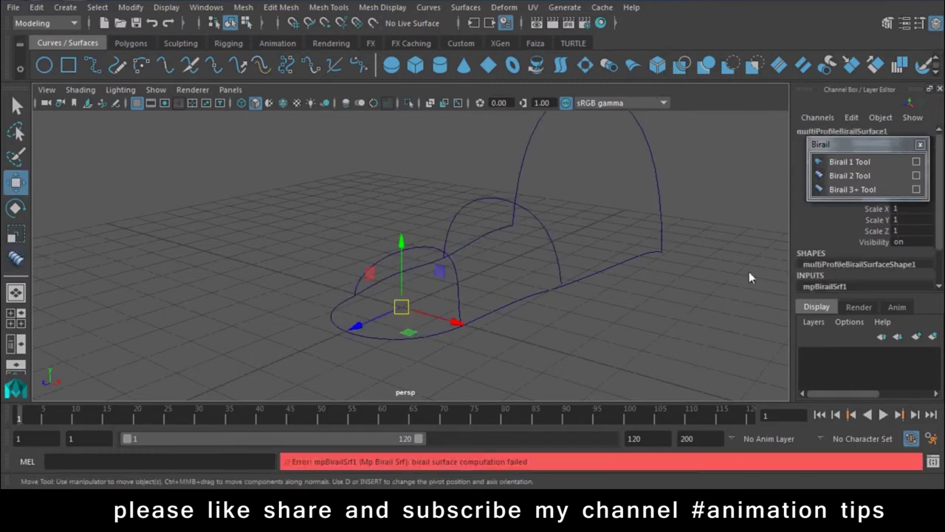
Step: Retry Birail 3+ using only the three arch profiles and the two rails
click(857, 189)
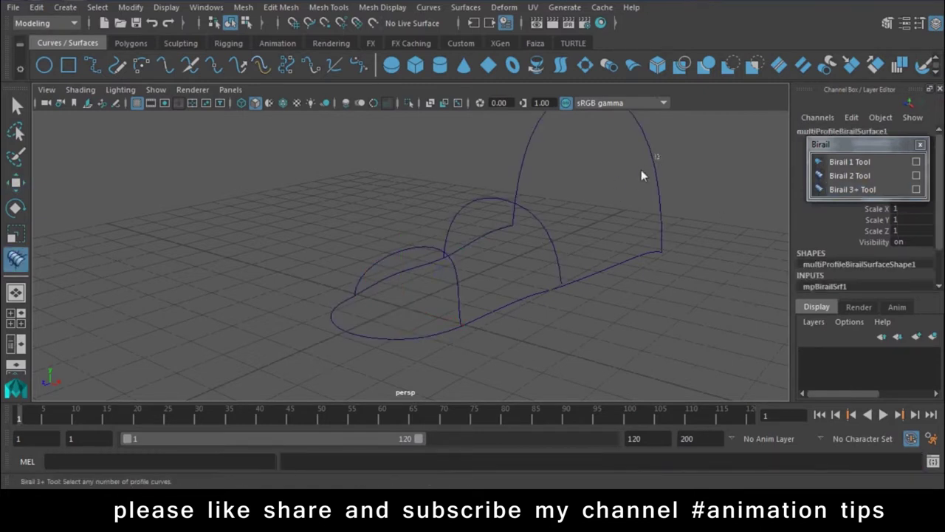
click(650, 177)
click(548, 236)
click(456, 289)
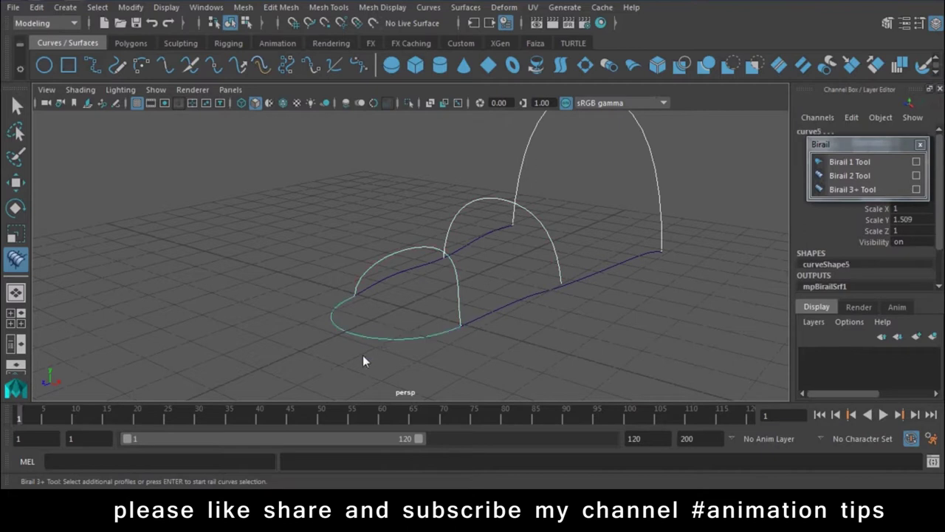
key(Return)
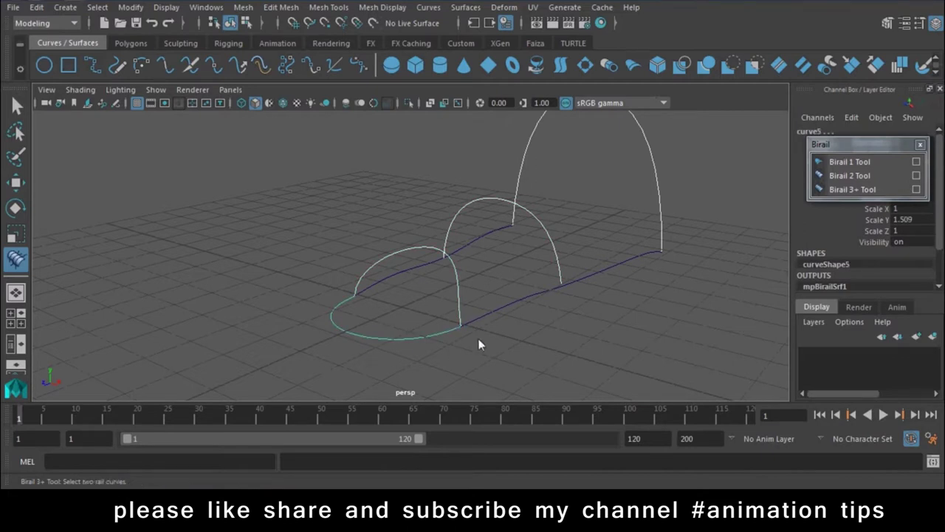
click(487, 234)
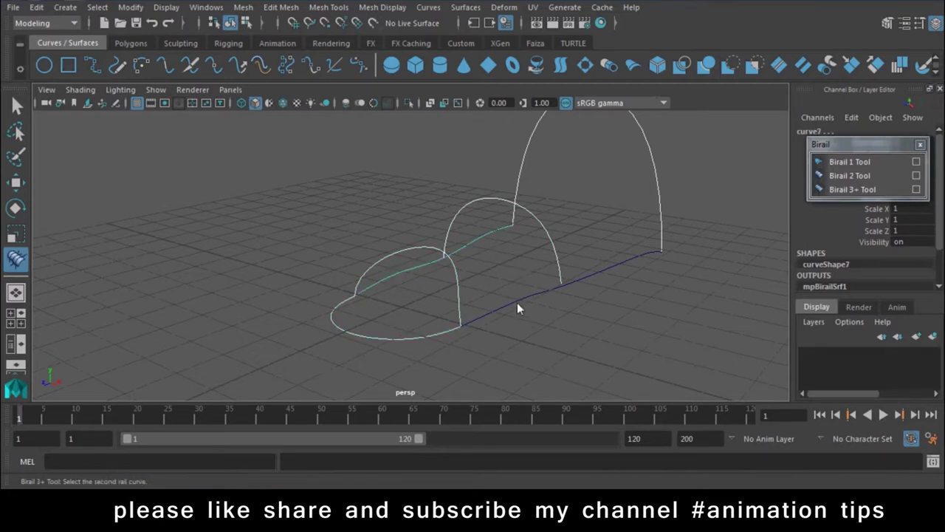
click(517, 303)
mouse_move(517, 302)
alt+right_down()
mouse_move(521, 364)
mouse_move(548, 388)
alt+right_up()
mouse_move(548, 389)
alt+mouse_down()
mouse_move(566, 421)
mouse_move(496, 346)
mouse_move(413, 315)
mouse_move(431, 308)
alt+mouse_up()
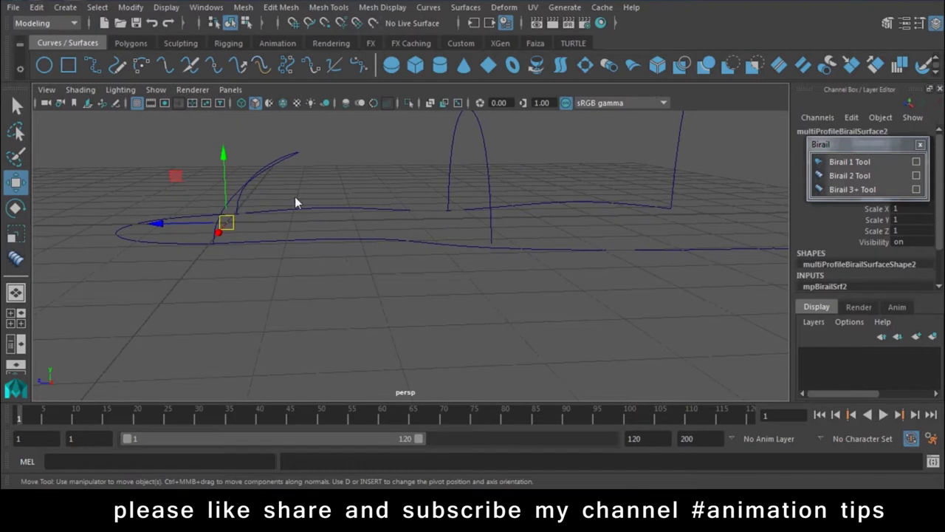
Step: Move the rail curve's end edit point to straighten it toward the arch
right_click(296, 159)
alt+drag(296, 162, 352, 202)
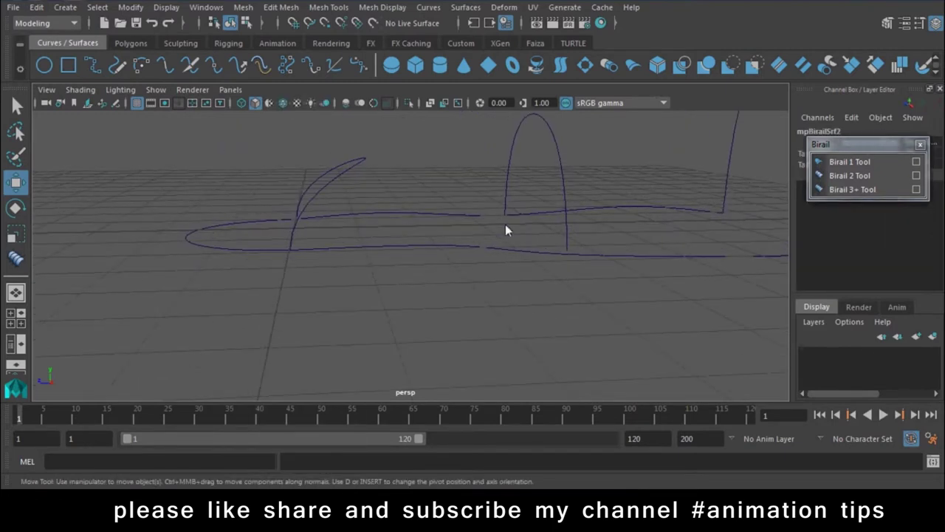
right_drag(349, 161, 357, 191)
click(349, 168)
mouse_move(269, 161)
mouse_down()
mouse_move(238, 161)
mouse_move(256, 160)
mouse_move(251, 166)
mouse_up()
right_drag(280, 188, 418, 253)
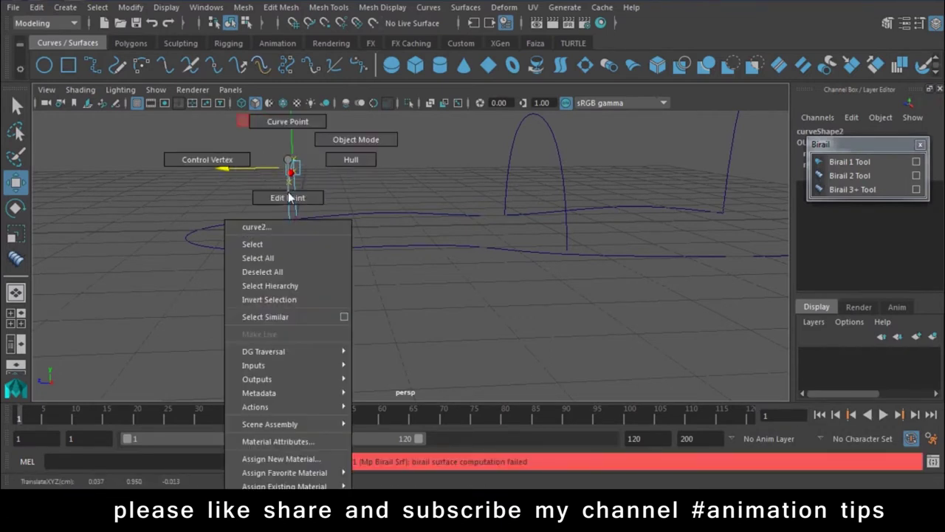
click(418, 253)
Step: Adjust a control vertex on the lower curve to reshape it, then return to object mode
mouse_move(510, 316)
alt+mouse_down()
mouse_move(489, 362)
mouse_move(343, 262)
alt+mouse_up()
right_drag(341, 237, 339, 200)
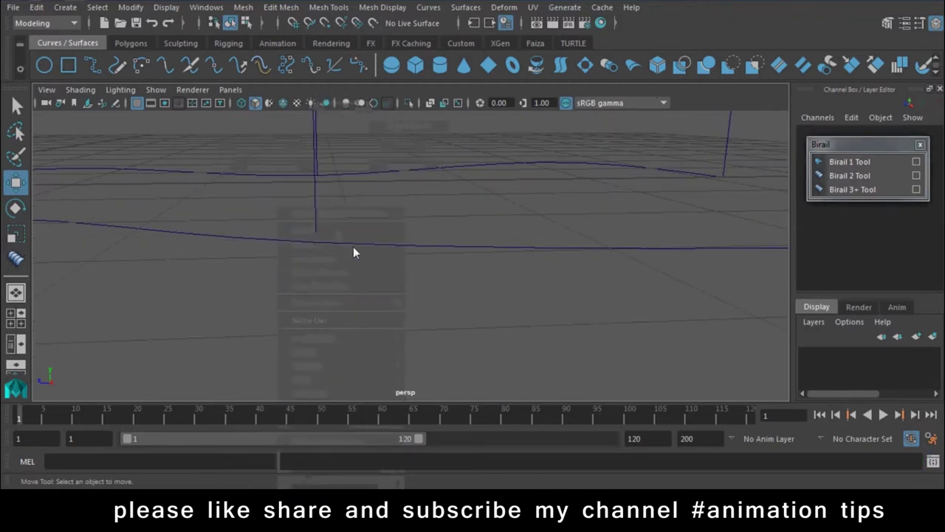
alt+drag(353, 247, 397, 240)
right_drag(418, 274, 419, 224)
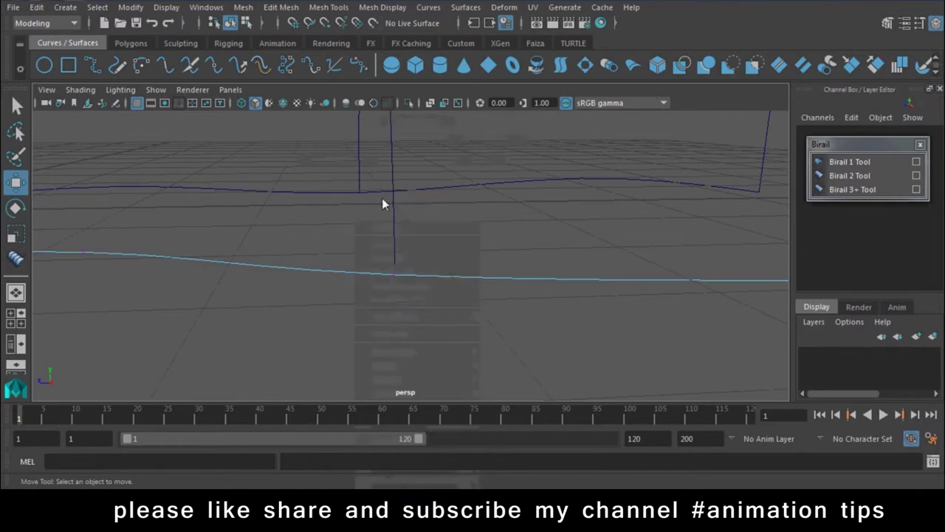
click(390, 272)
drag(395, 275, 393, 272)
alt+drag(468, 297, 525, 256)
mouse_move(525, 257)
right_down()
mouse_move(546, 244)
mouse_move(640, 395)
right_up()
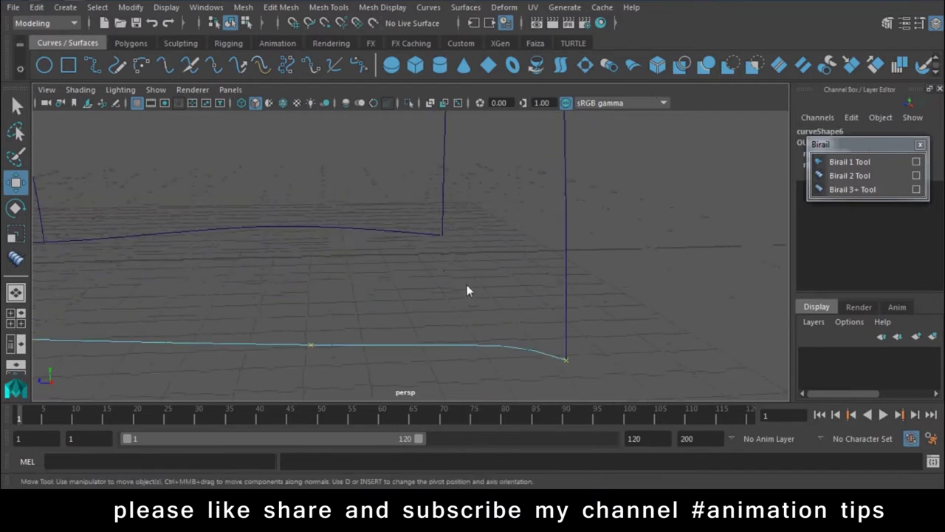
alt+drag(588, 358, 515, 256)
alt+right_drag(515, 255, 389, 278)
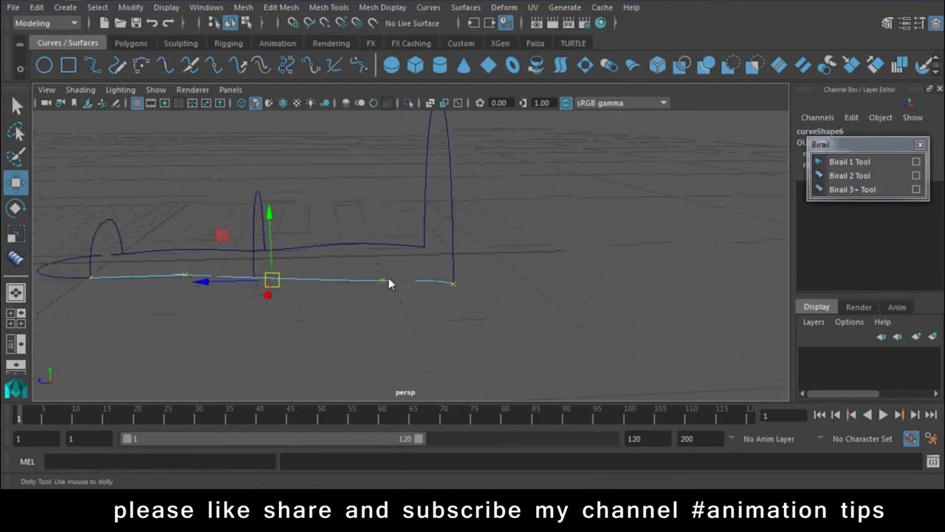
right_drag(384, 159, 478, 138)
alt+drag(403, 350, 341, 311)
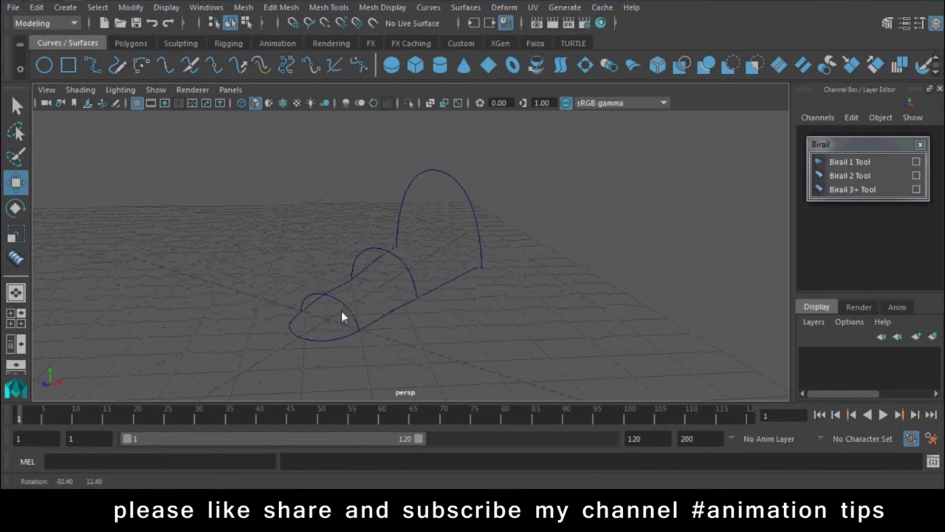
Step: Start Birail 3+ again and pick the first profile curve
click(847, 191)
alt+drag(460, 298, 479, 285)
click(443, 156)
key(Return)
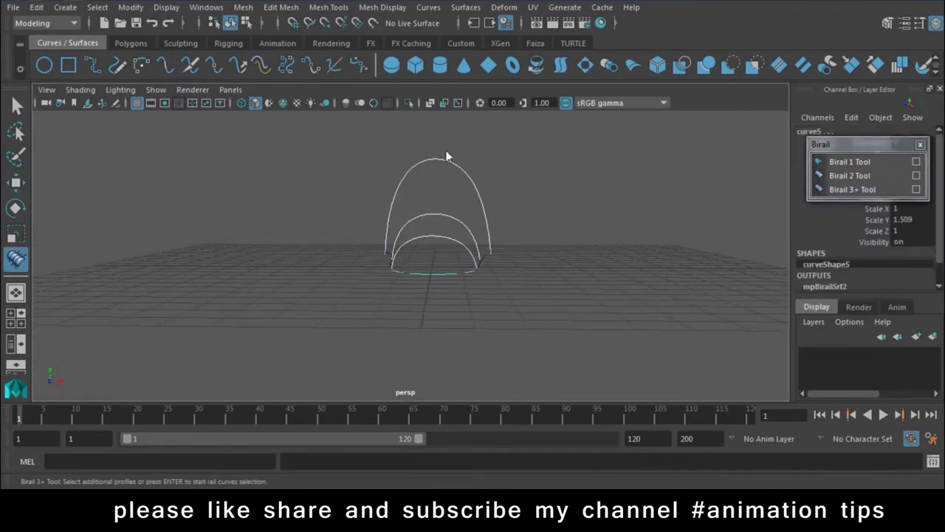
alt+drag(518, 257, 426, 268)
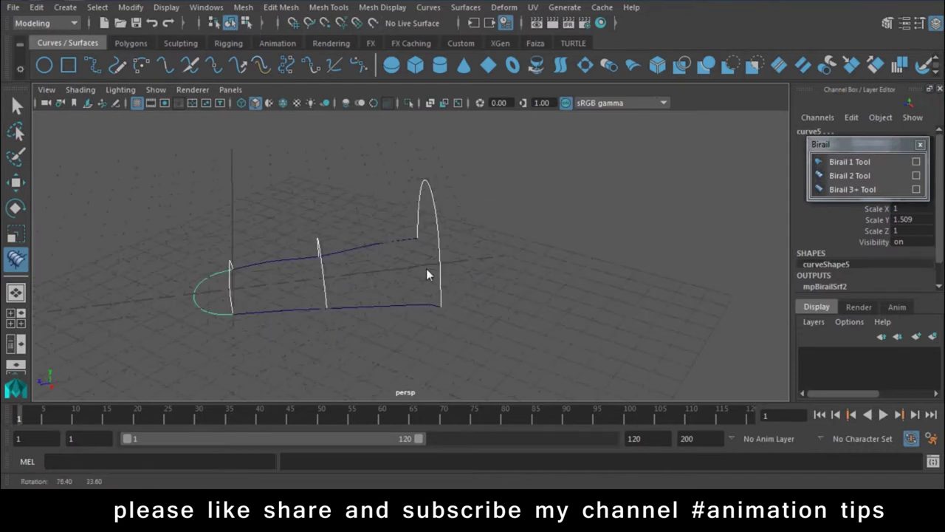
key(w)
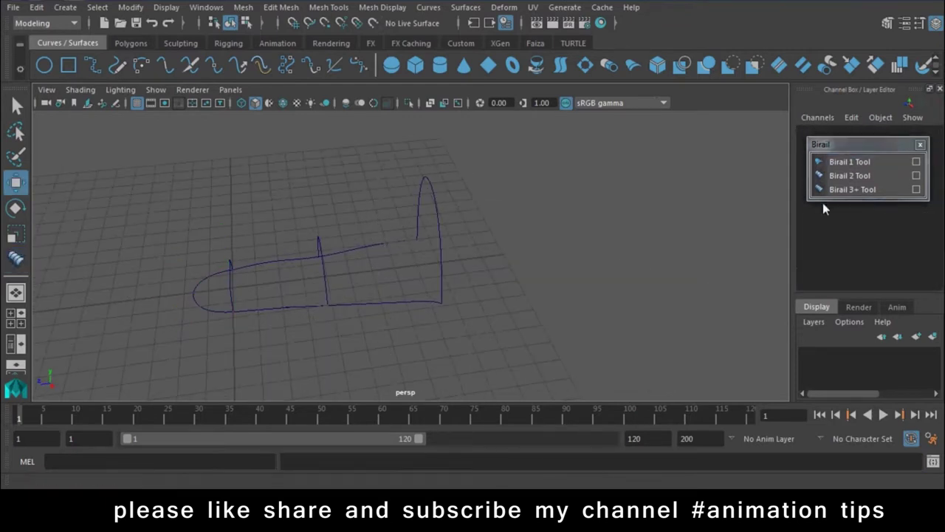
click(849, 189)
click(443, 244)
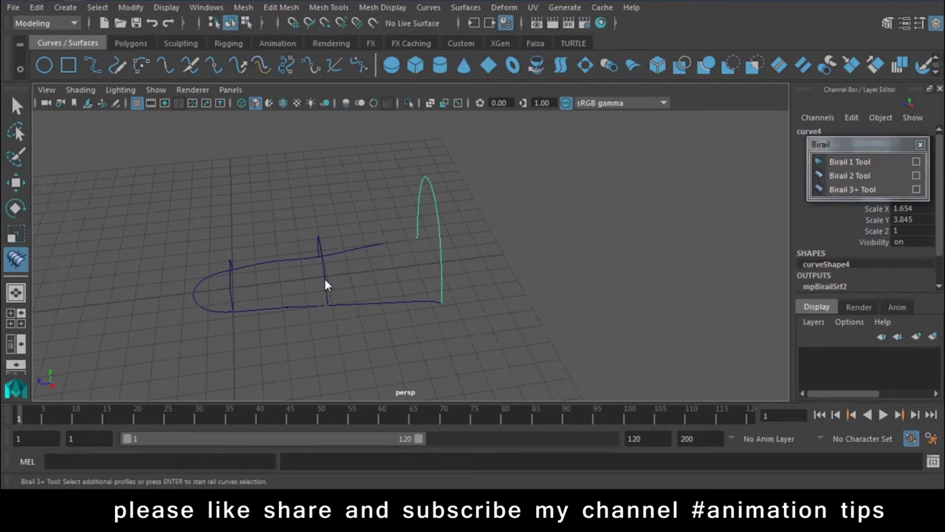
click(204, 305)
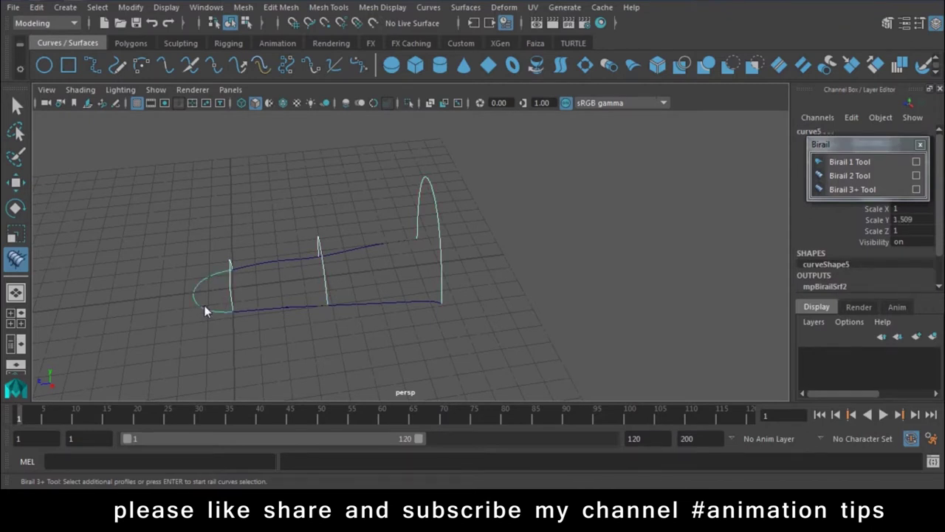
key(Return)
click(269, 260)
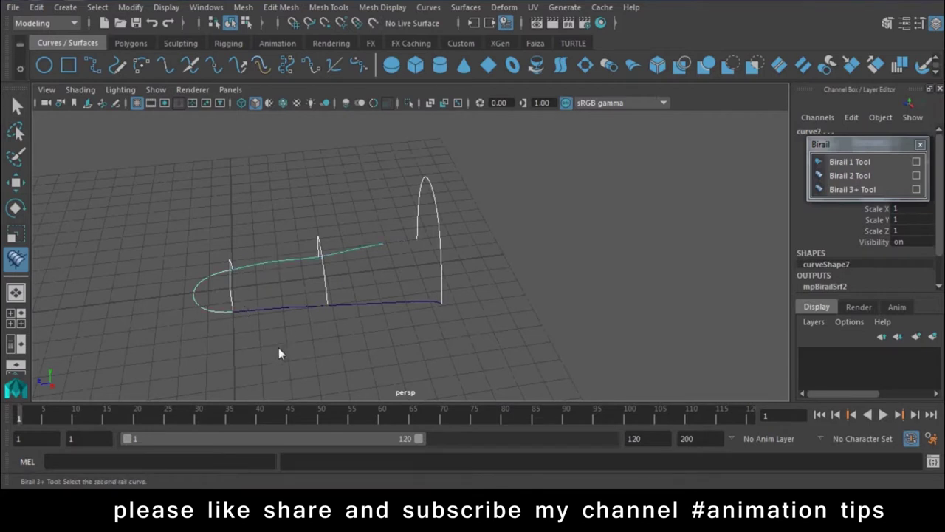
click(272, 305)
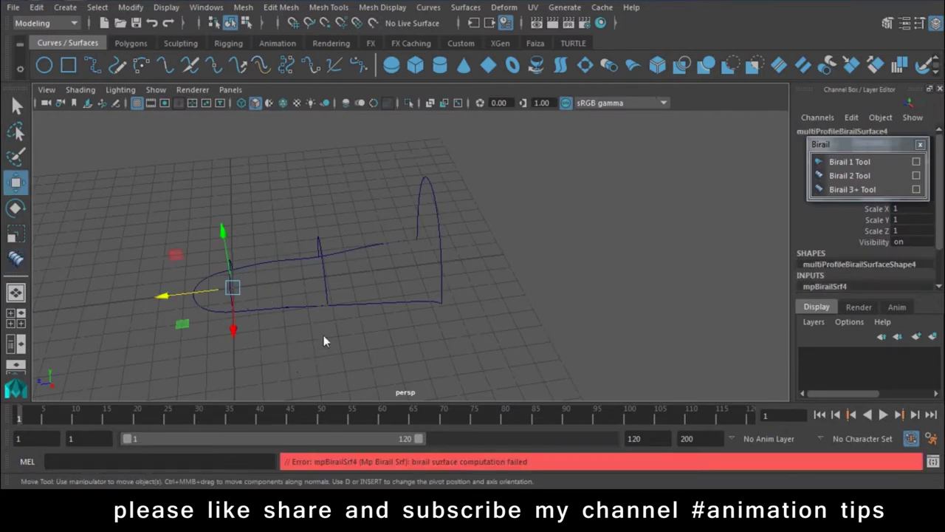
alt+right_drag(324, 335, 520, 413)
alt+drag(520, 413, 364, 335)
alt+right_drag(364, 334, 479, 284)
mouse_move(479, 284)
alt+mouse_down()
mouse_move(469, 353)
mouse_move(569, 407)
alt+mouse_up()
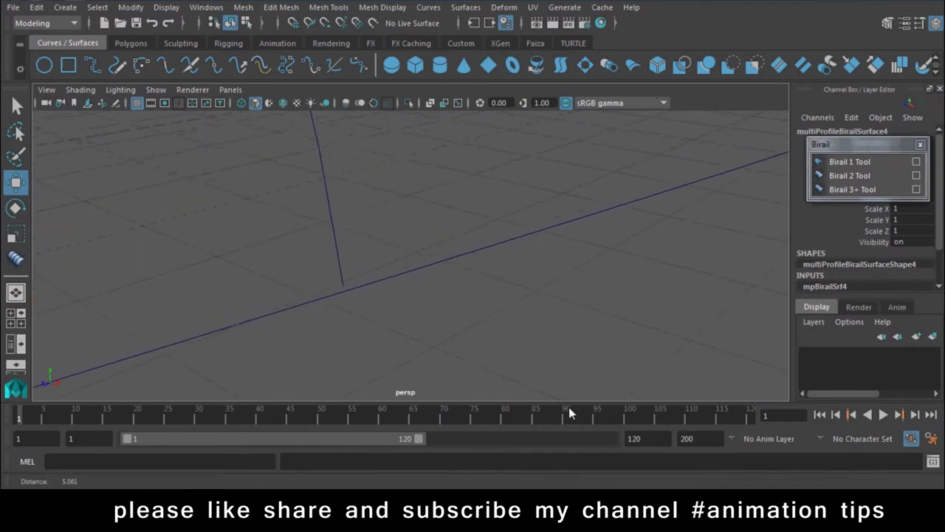
Step: Select the long rail curve and zoom out to see the left arc and far end
right_click(377, 288)
click(335, 296)
right_click(318, 191)
alt+drag(320, 252, 348, 310)
mouse_move(348, 310)
alt+right_down()
mouse_move(203, 194)
mouse_move(221, 212)
alt+right_up()
mouse_move(221, 213)
alt+mouse_down()
mouse_move(177, 225)
mouse_move(123, 185)
alt+mouse_up()
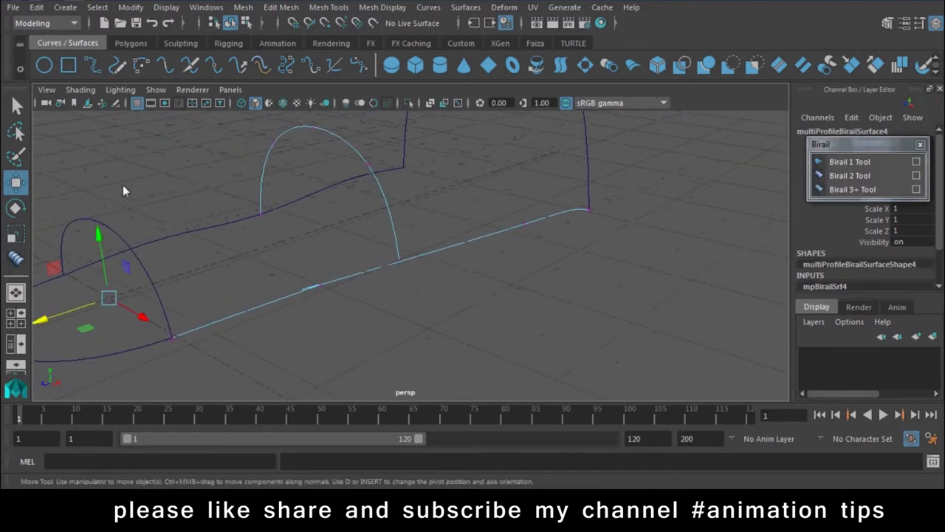
key(ctrl+z)
key(ctrl+z)
Step: Show the rail curve's control vertices and slide one vertex to the right
right_drag(361, 275, 266, 170)
right_click(321, 282)
right_drag(321, 282, 250, 175)
drag(200, 312, 214, 322)
drag(240, 293, 392, 258)
scroll(449, 347, up, 3)
drag(327, 265, 379, 234)
Step: Switch the rail curve to Edit Point mode and reselect it at the intersection
mouse_move(410, 224)
right_down()
mouse_move(376, 202)
mouse_move(363, 198)
mouse_move(357, 209)
right_up()
right_click(456, 242)
right_drag(456, 241, 464, 190)
mouse_move(371, 285)
alt+mouse_down()
mouse_move(443, 289)
mouse_move(472, 246)
alt+mouse_up()
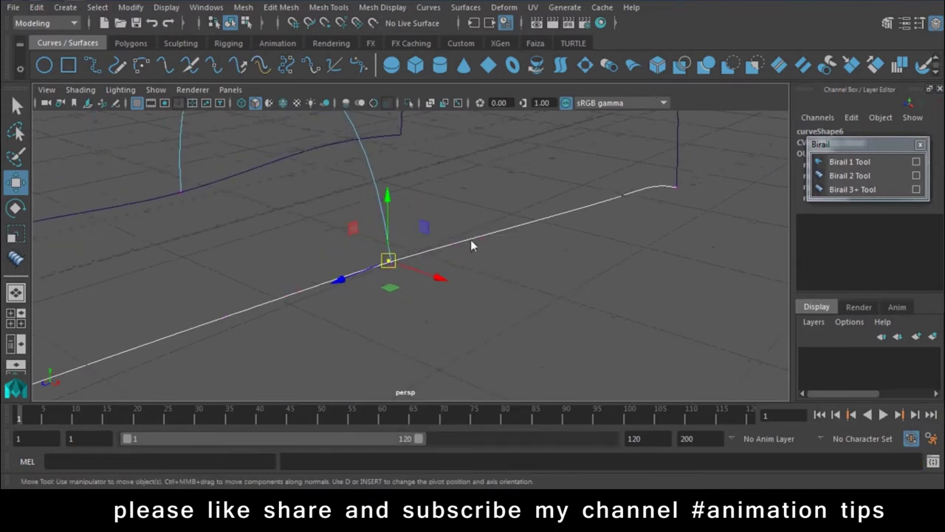
click(372, 275)
click(393, 269)
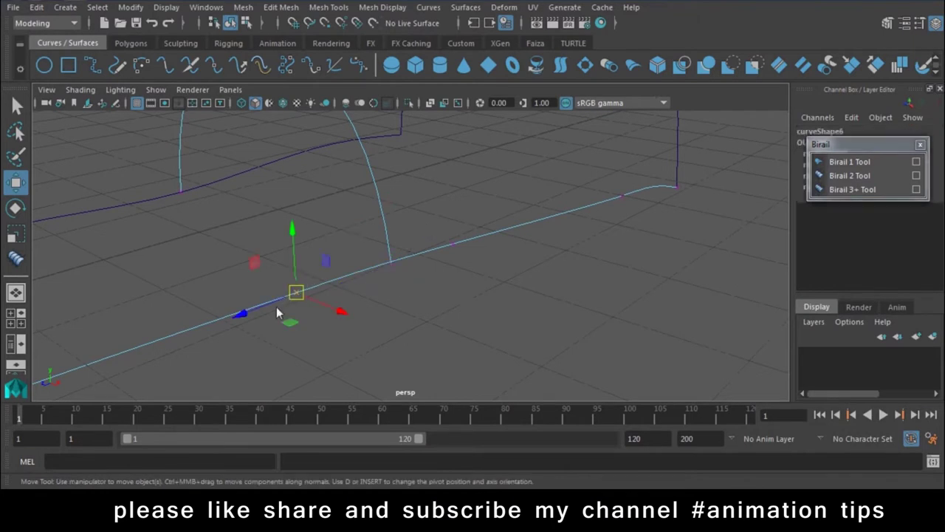
Step: Undo the curve move and snap the right curve's end onto the left curve
drag(307, 310, 324, 310)
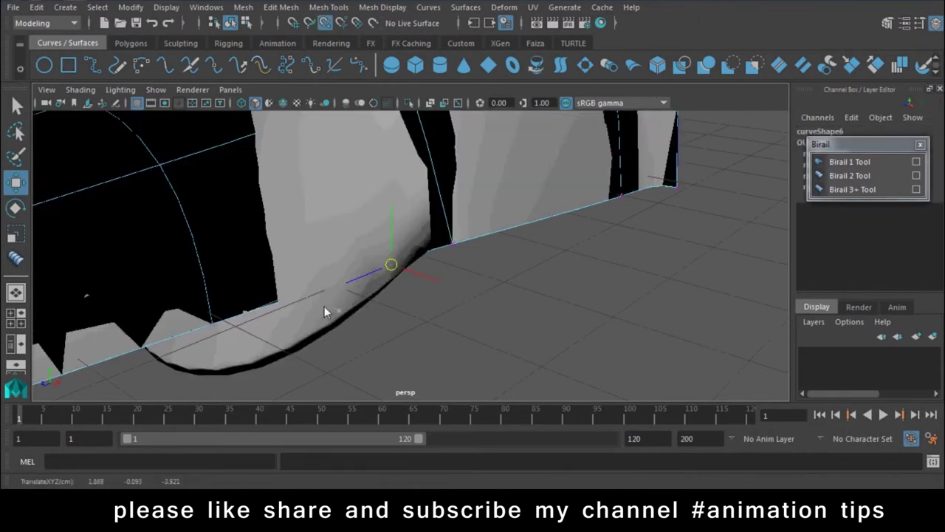
mouse_move(392, 267)
alt+mouse_down()
mouse_move(449, 352)
mouse_move(331, 302)
mouse_move(401, 327)
mouse_move(562, 274)
mouse_move(558, 324)
mouse_move(550, 316)
alt+mouse_up()
key(ctrl+z)
key(ctrl+z)
key(ctrl+z)
mouse_move(551, 318)
middle_down()
mouse_move(532, 331)
mouse_move(499, 319)
middle_up()
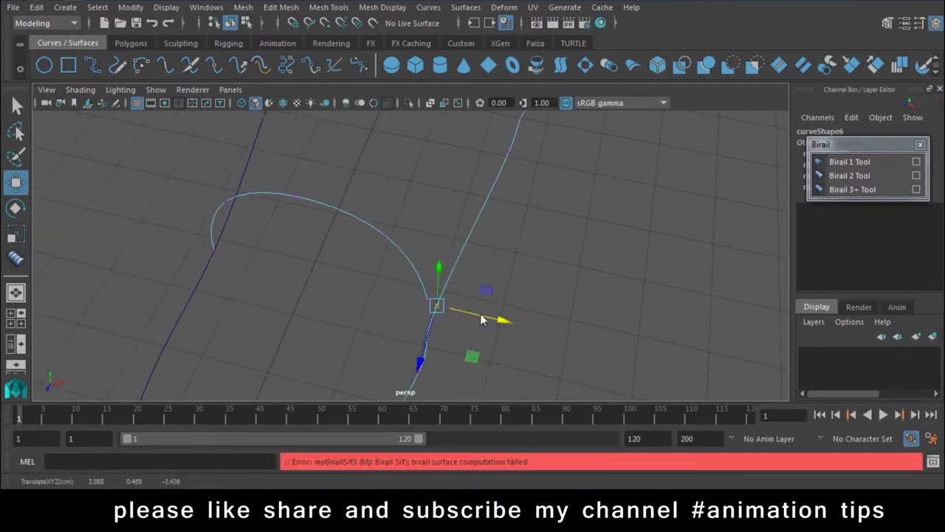
middle_drag(437, 307, 430, 300)
mouse_move(446, 357)
alt+middle_down()
mouse_move(400, 330)
mouse_move(431, 311)
mouse_move(462, 344)
alt+middle_up()
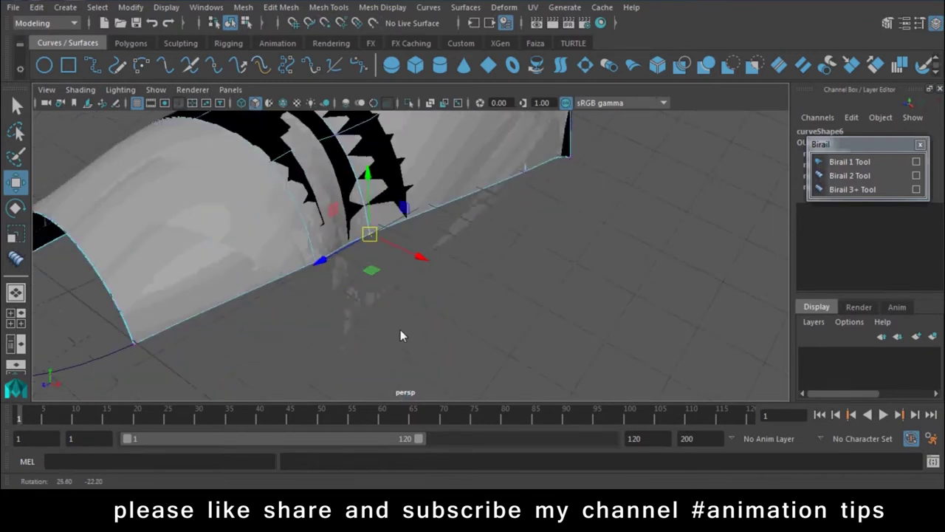
mouse_move(439, 282)
mouse_down()
mouse_move(461, 291)
mouse_move(391, 297)
mouse_move(579, 323)
mouse_up()
Step: Inspect the overlapping birail surfaces, deleting one and then undoing the deletion
right_drag(462, 240, 538, 124)
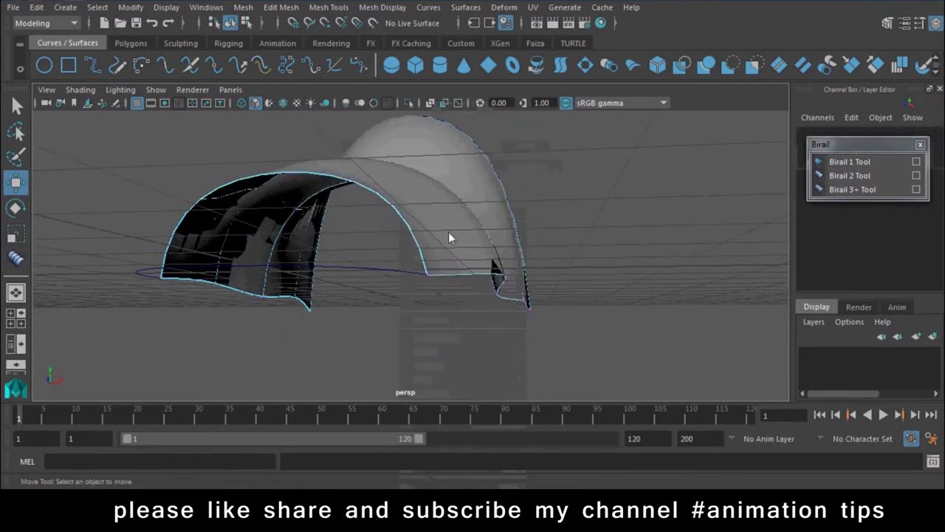
click(443, 241)
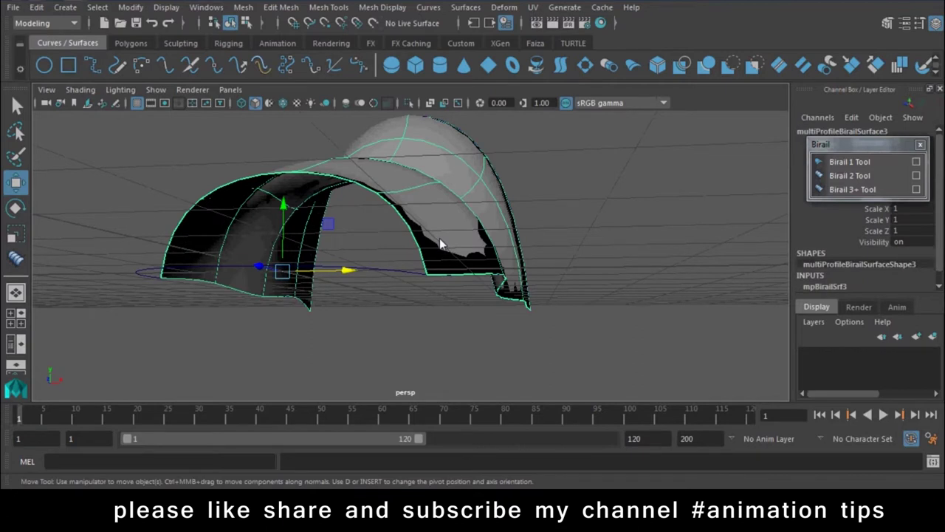
click(580, 288)
alt+drag(468, 196, 485, 270)
click(332, 316)
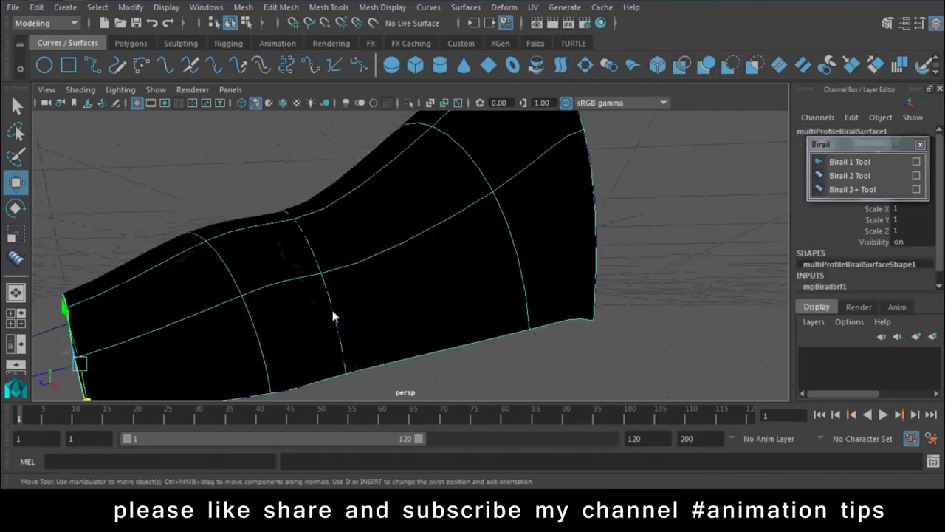
alt+drag(332, 316, 396, 273)
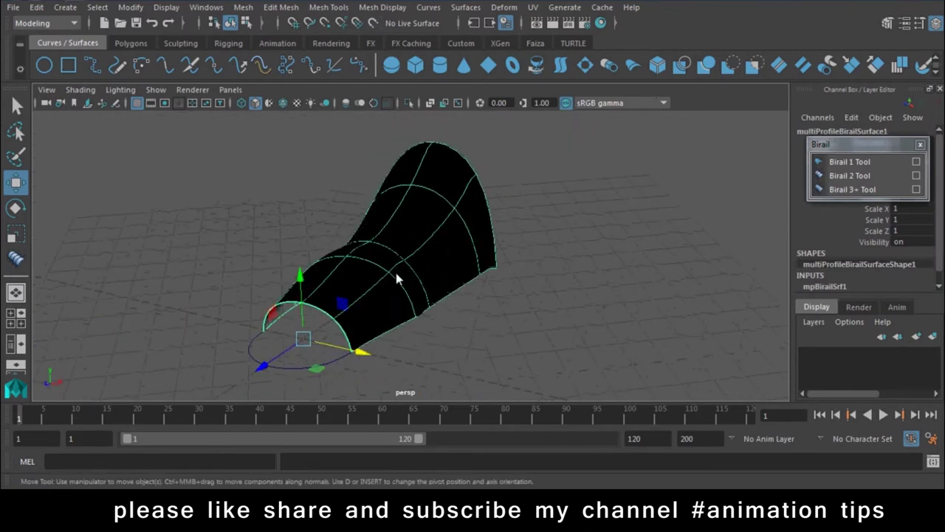
key(Delete)
click(444, 231)
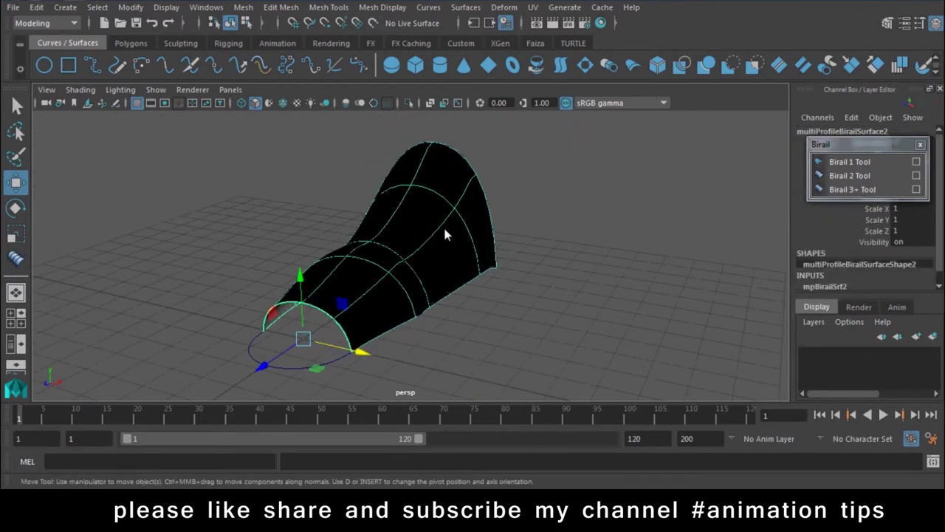
key(ctrl+z)
Step: Delete the stacked old birail surfaces, keeping the curves
key(Delete)
click(442, 239)
key(Delete)
click(452, 267)
key(Delete)
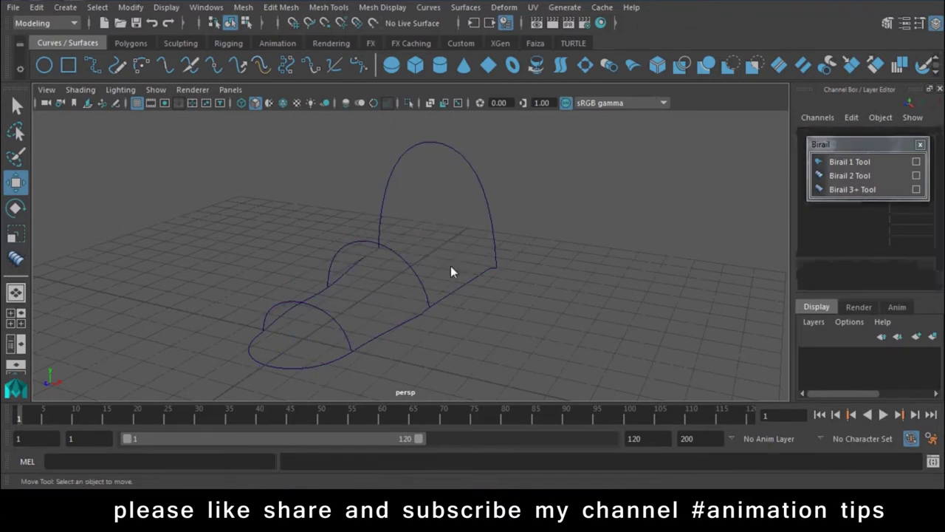
Step: Start Birail 3+ with all the profile curves and pick the first rail curve
click(865, 189)
alt+drag(537, 247, 543, 243)
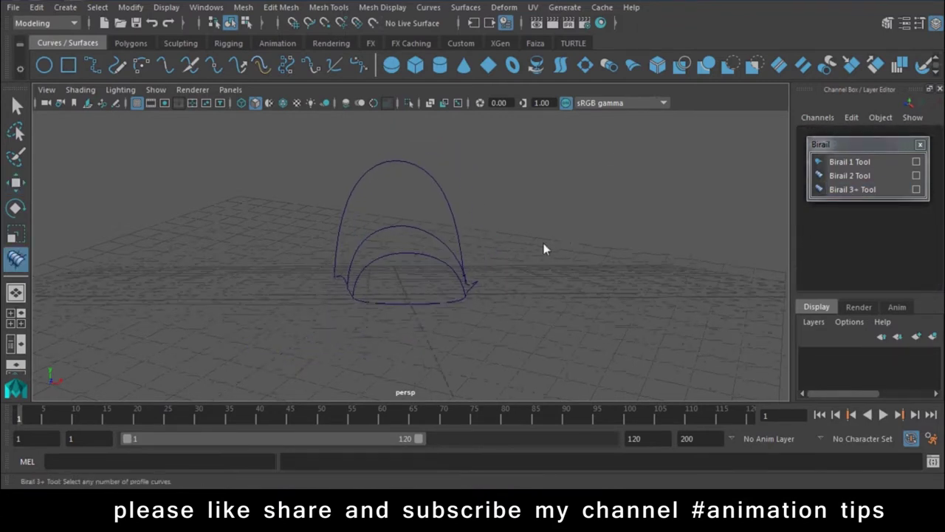
mouse_move(397, 161)
mouse_down()
mouse_move(398, 148)
mouse_move(443, 282)
mouse_up()
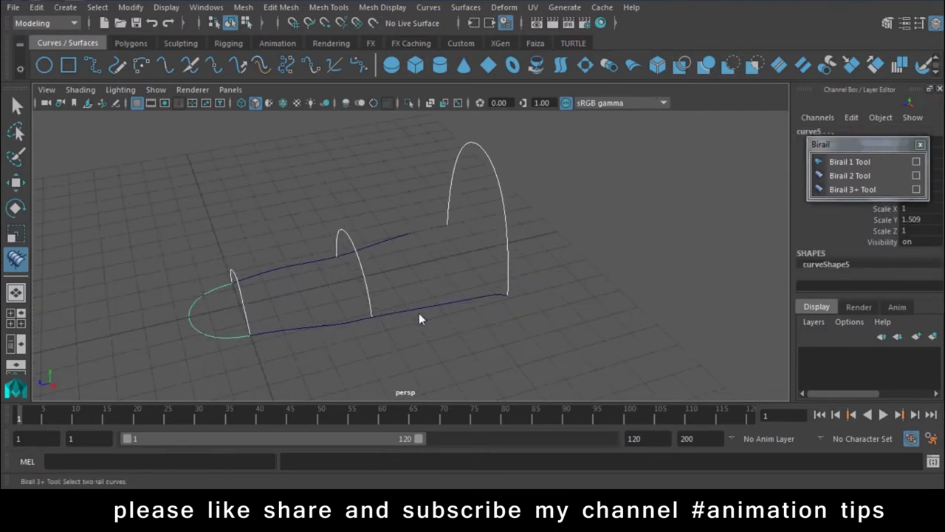
click(377, 240)
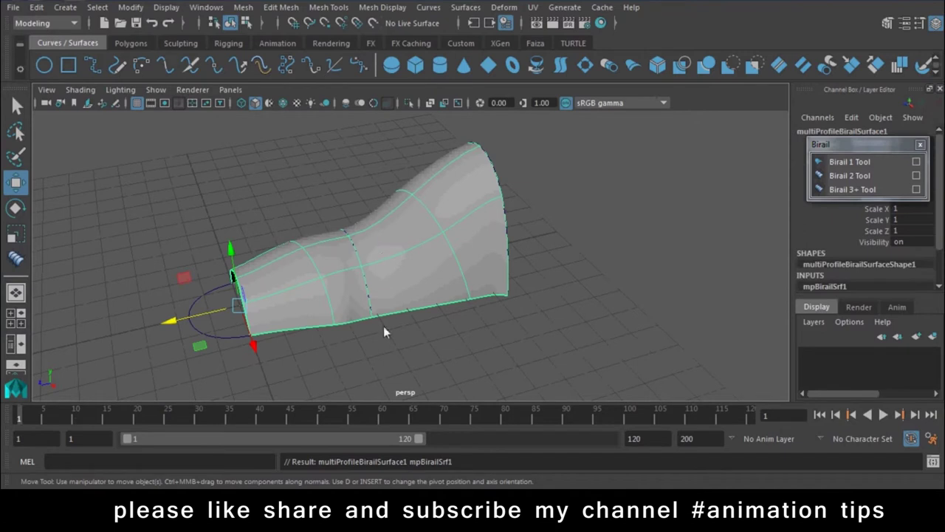
Step: Pick the second rail to build the surface, then delete the oval toe curve
click(354, 372)
scroll(353, 373, up, 3)
click(228, 297)
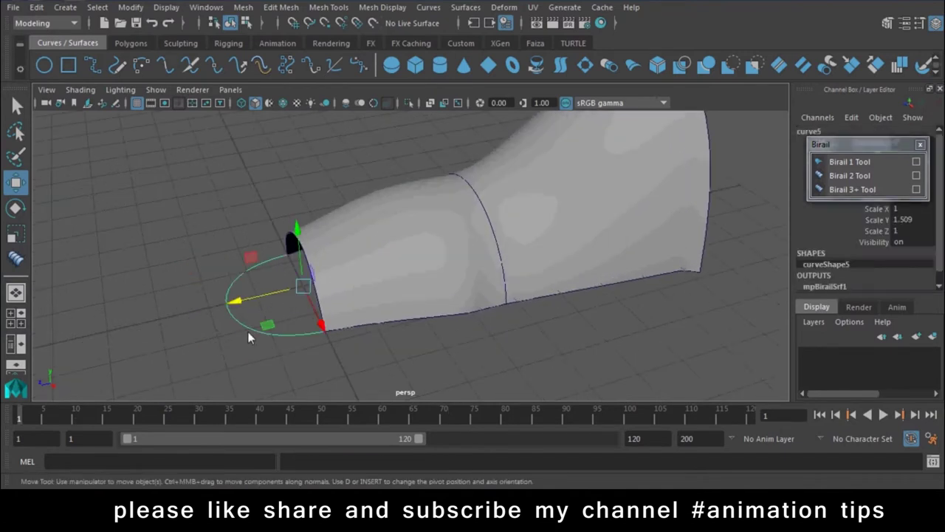
right_drag(257, 304, 175, 159)
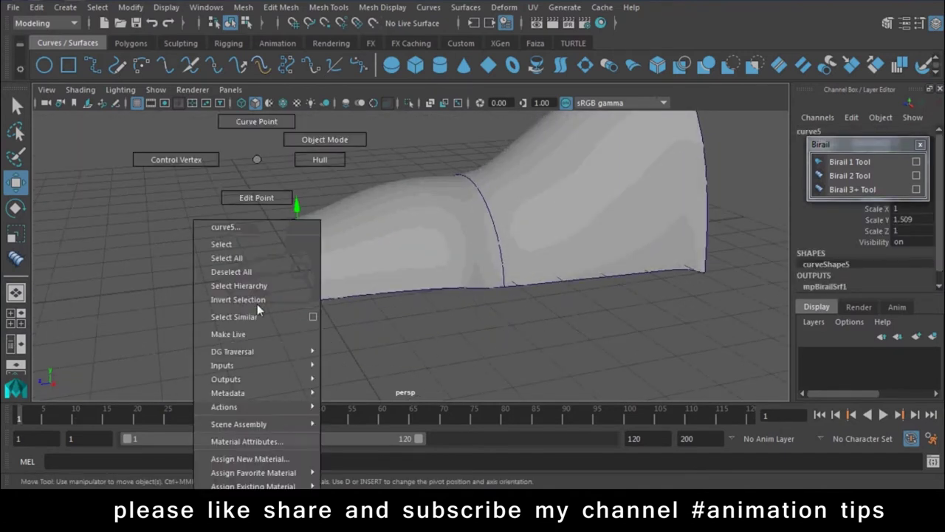
mouse_move(194, 249)
mouse_down()
mouse_move(249, 316)
mouse_move(185, 158)
mouse_move(222, 281)
mouse_move(565, 378)
mouse_move(461, 387)
mouse_up()
mouse_move(461, 387)
alt+right_down()
mouse_move(543, 307)
mouse_move(624, 140)
alt+right_up()
click(653, 253)
key(Delete)
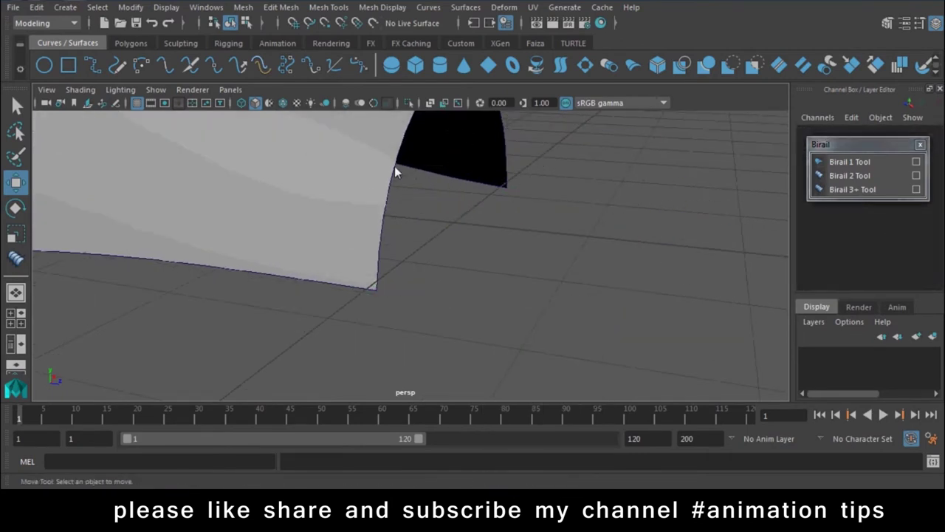
Step: Select the surface's toe edge curve and try selection modes on the birail surface
click(395, 166)
mouse_move(533, 251)
alt+mouse_down()
mouse_move(471, 163)
mouse_move(477, 221)
alt+mouse_up()
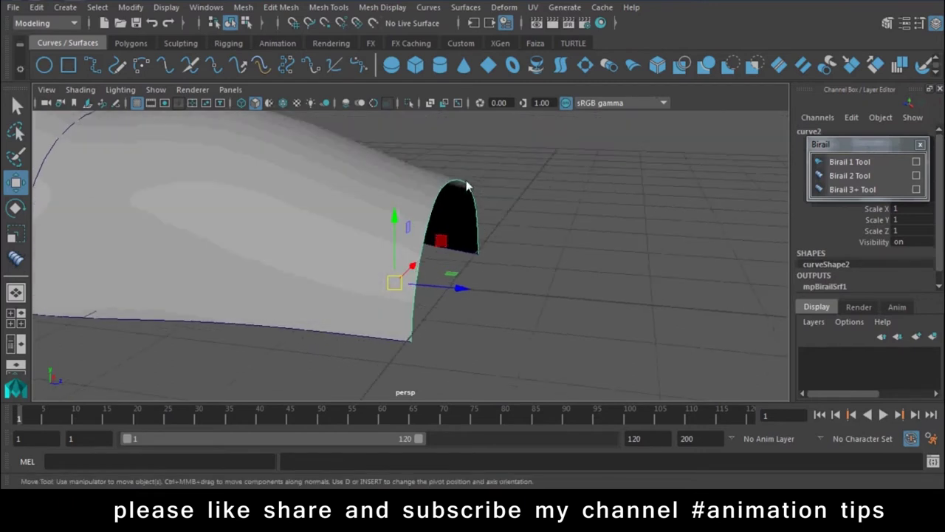
right_drag(459, 157, 436, 157)
key(F8)
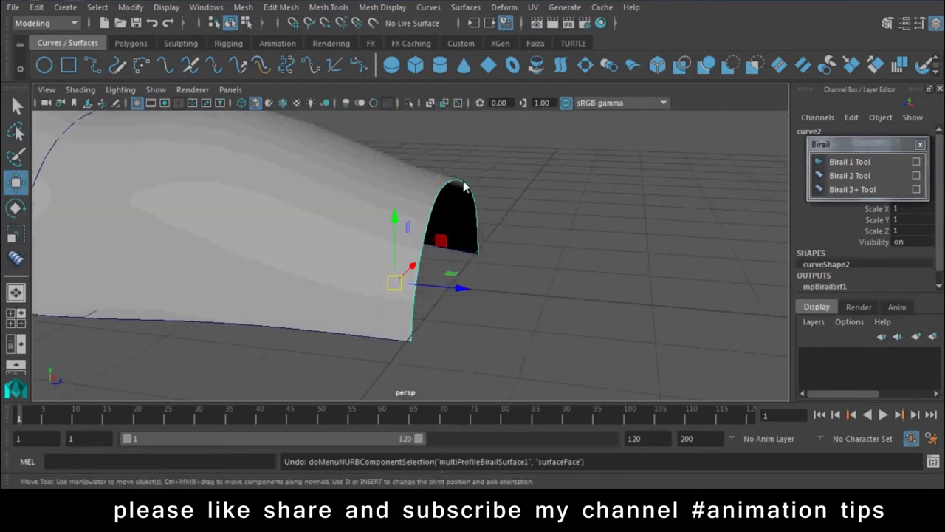
click(464, 186)
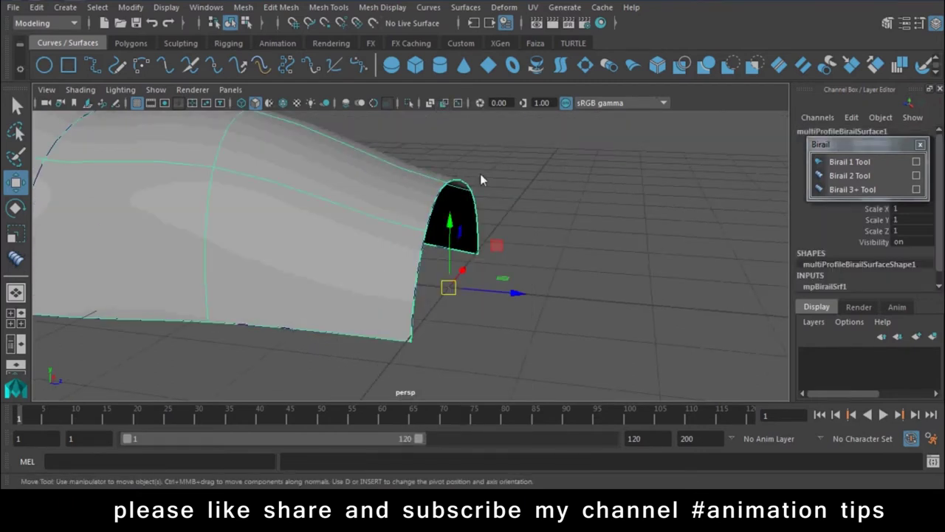
right_click(446, 187)
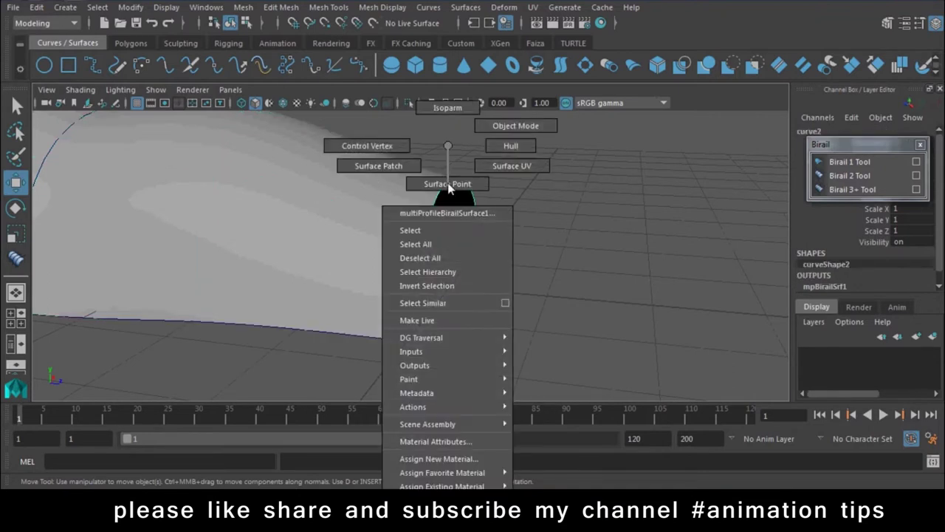
click(457, 189)
key(ctrl+z)
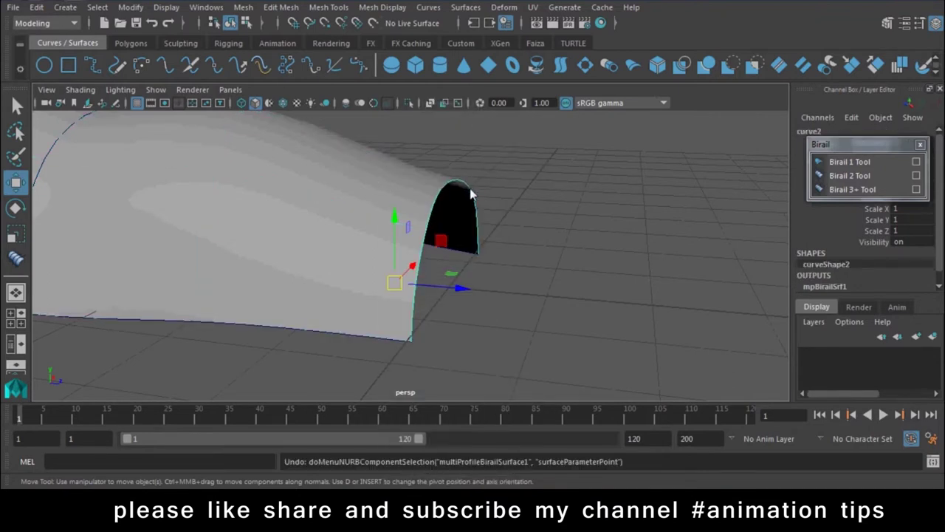
right_click(472, 188)
Step: Select the toe arch curve and pull one of its control vertices down and outward
mouse_move(496, 260)
alt+mouse_down()
mouse_move(475, 228)
mouse_move(496, 186)
mouse_move(610, 207)
alt+mouse_up()
click(457, 211)
mouse_move(565, 148)
mouse_down()
mouse_move(579, 214)
mouse_move(585, 186)
mouse_move(538, 280)
mouse_move(549, 288)
mouse_move(601, 271)
mouse_move(534, 310)
mouse_up()
right_drag(528, 178, 449, 159)
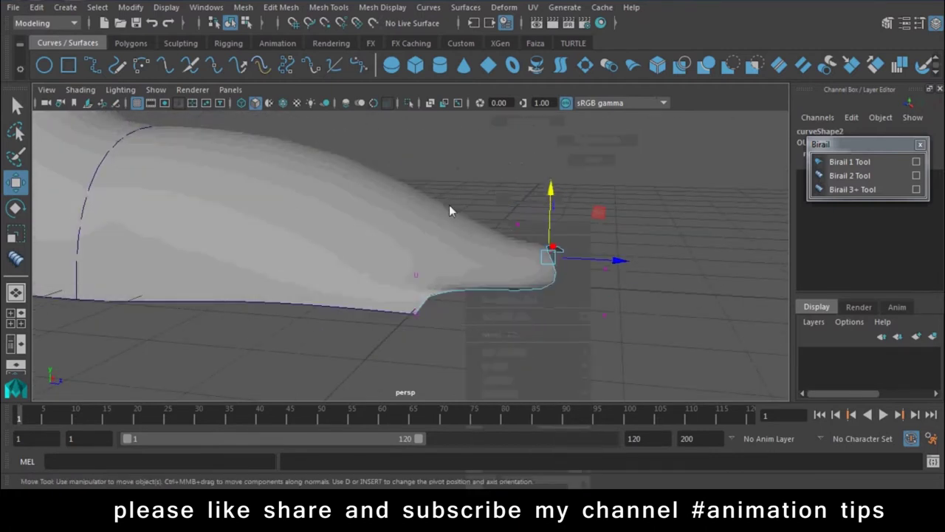
click(453, 286)
drag(456, 292, 473, 314)
mouse_move(507, 231)
alt+mouse_down()
mouse_move(615, 322)
mouse_move(290, 275)
mouse_move(205, 293)
mouse_move(318, 273)
alt+mouse_up()
Step: Scale all toe-curve vertices to 0.109 in Y to narrow the tip, then select the surface
drag(116, 169, 446, 325)
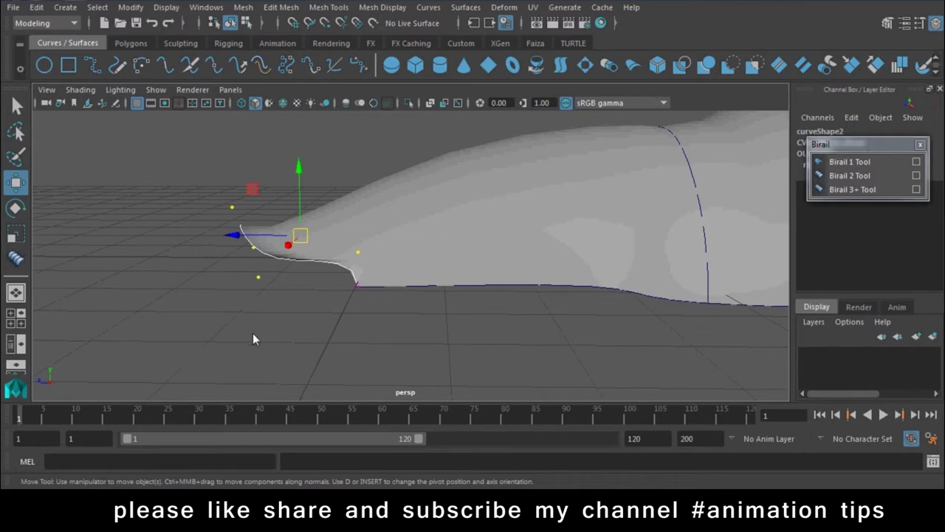
alt+drag(252, 333, 421, 321)
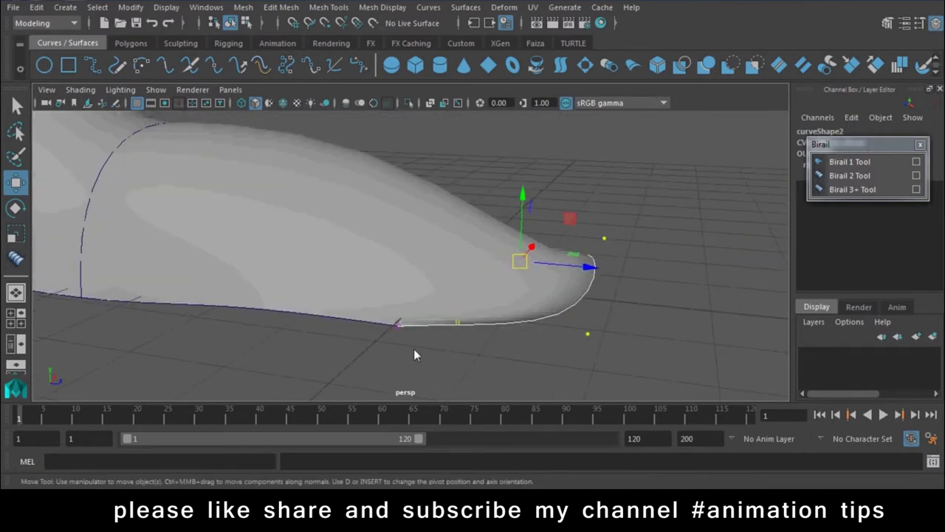
key(r)
mouse_move(525, 204)
mouse_down()
mouse_move(522, 259)
mouse_move(525, 223)
mouse_up()
key(w)
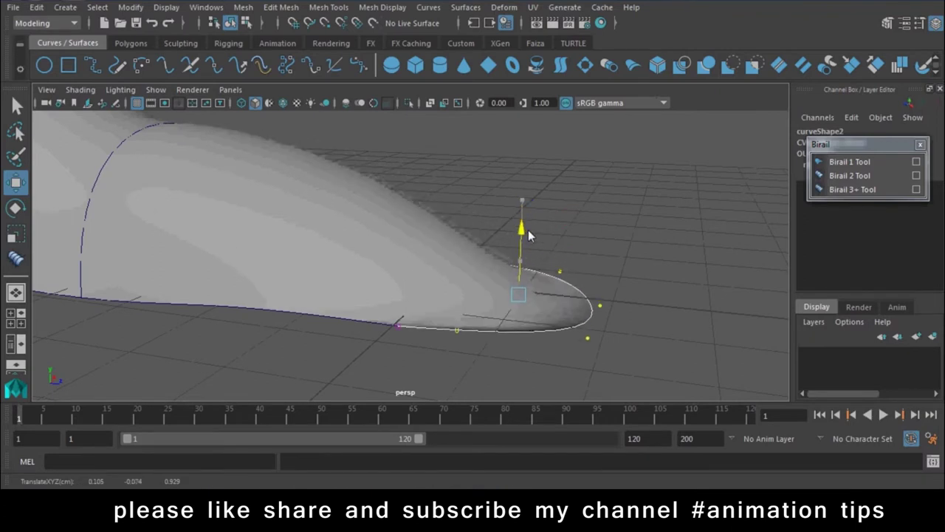
scroll(424, 270, down, 5)
mouse_move(425, 270)
alt+mouse_down()
mouse_move(169, 258)
mouse_move(454, 325)
mouse_move(449, 283)
mouse_move(516, 235)
alt+mouse_up()
click(482, 210)
click(447, 225)
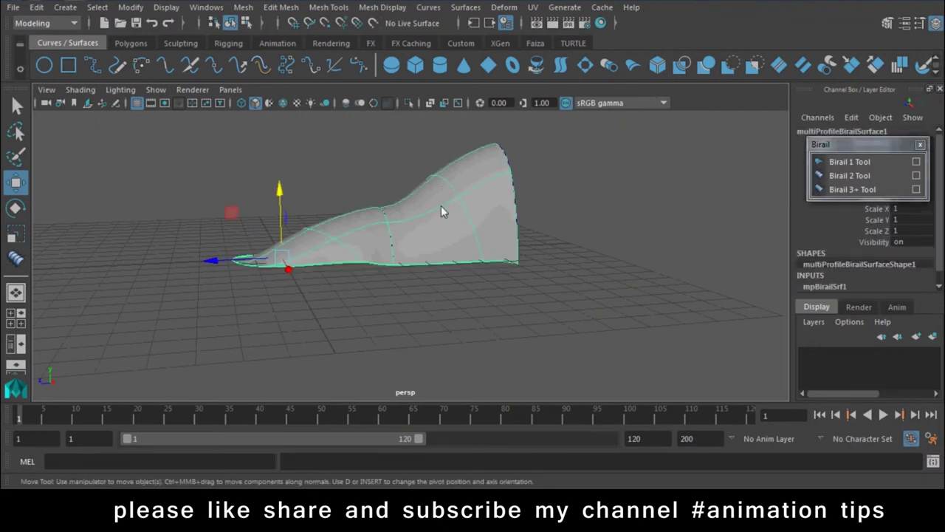
Step: Show the surface's control vertices and pull a front vertex up and back
mouse_move(433, 222)
alt+mouse_down()
mouse_move(353, 271)
mouse_move(423, 258)
mouse_move(499, 146)
alt+mouse_up()
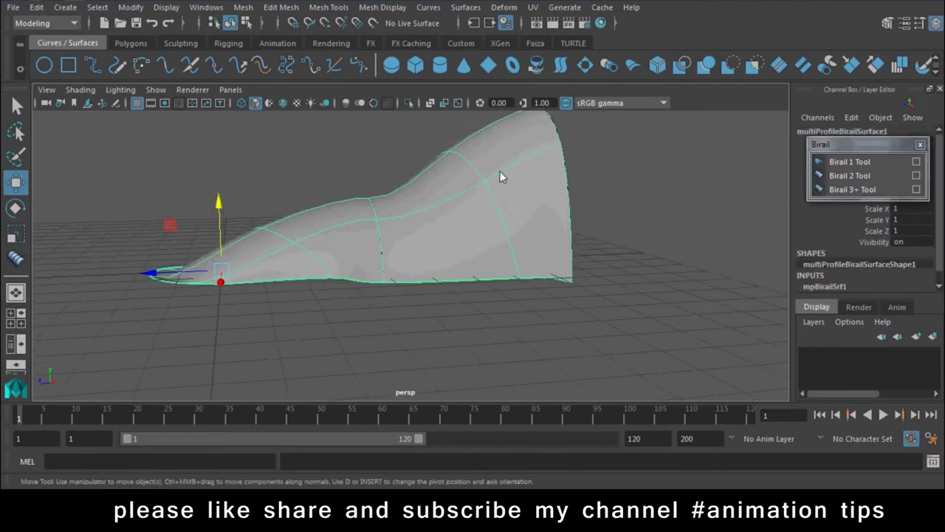
right_drag(499, 146, 500, 175)
right_drag(395, 146, 395, 145)
mouse_move(348, 173)
mouse_down()
mouse_move(384, 207)
mouse_move(375, 190)
mouse_up()
key(ctrl+z)
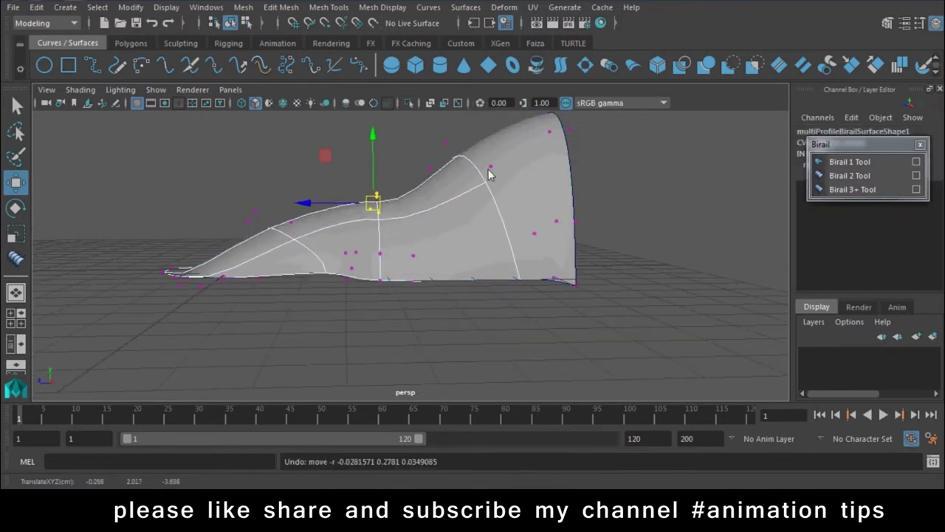
mouse_move(488, 145)
right_down()
mouse_move(498, 184)
mouse_move(411, 148)
right_up()
drag(224, 195, 256, 219)
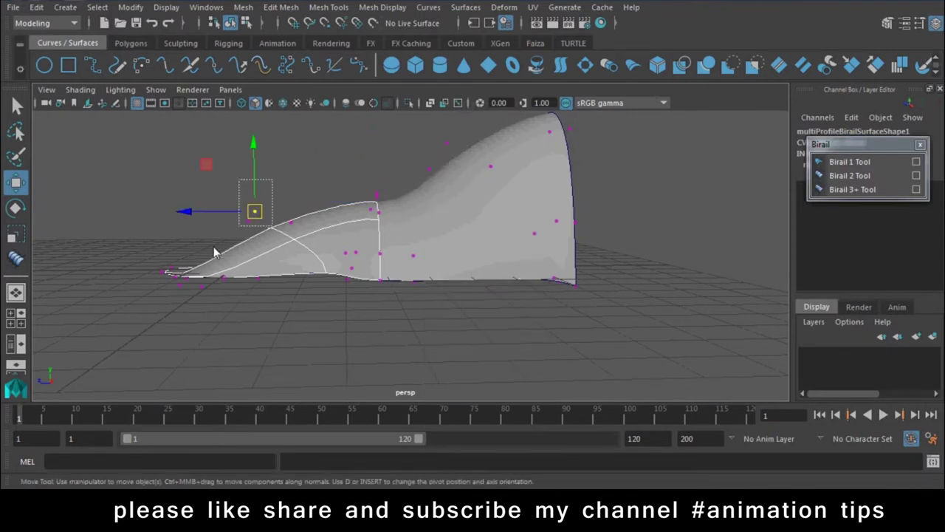
middle_drag(214, 252, 160, 229)
Step: Raise middle control vertices to form a mid ridge on the surface
click(292, 223)
alt+middle_drag(451, 185, 392, 219)
drag(373, 278, 373, 274)
mouse_move(373, 273)
middle_down()
mouse_move(400, 295)
mouse_move(386, 266)
middle_up()
click(386, 299)
mouse_move(386, 266)
alt+mouse_down()
mouse_move(515, 338)
mouse_move(401, 330)
alt+mouse_up()
click(360, 312)
mouse_move(347, 318)
alt+mouse_down()
mouse_move(257, 236)
mouse_move(411, 223)
alt+mouse_up()
Step: Raise and lower ridge control vertices to smooth the surface's shape
drag(362, 162, 401, 232)
drag(380, 202, 378, 181)
click(422, 264)
drag(422, 264, 424, 215)
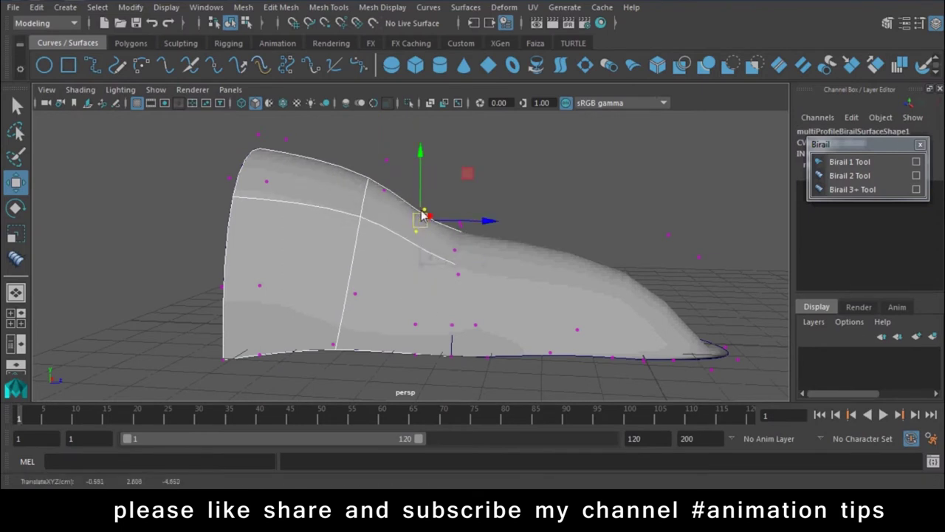
click(379, 177)
drag(379, 177, 374, 192)
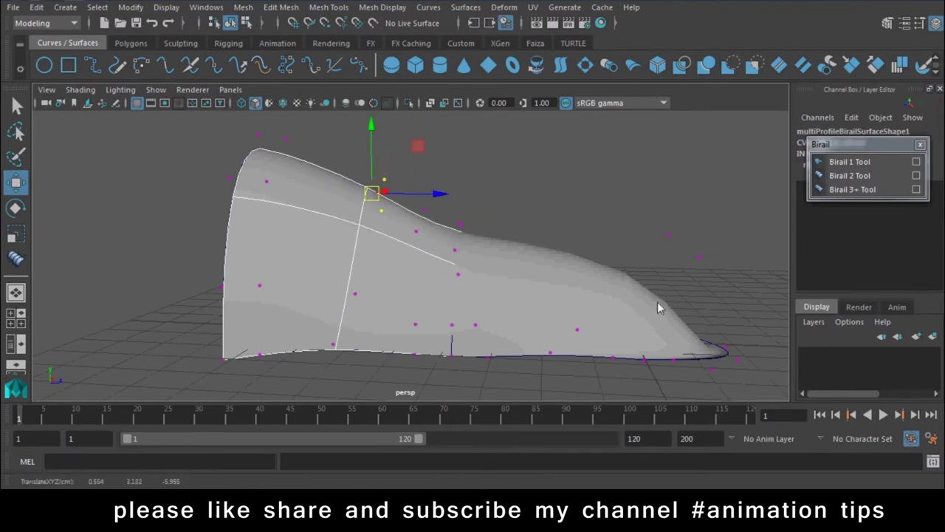
alt+drag(660, 309, 547, 210)
click(601, 232)
mouse_move(601, 232)
mouse_down()
mouse_move(643, 249)
mouse_move(720, 257)
mouse_up()
Step: Push a toe control vertex up and outward, then reselect the whole surface in Object Mode
mouse_move(466, 335)
alt+mouse_down()
mouse_move(395, 295)
mouse_move(332, 325)
mouse_move(248, 310)
mouse_move(536, 249)
mouse_move(356, 316)
alt+mouse_up()
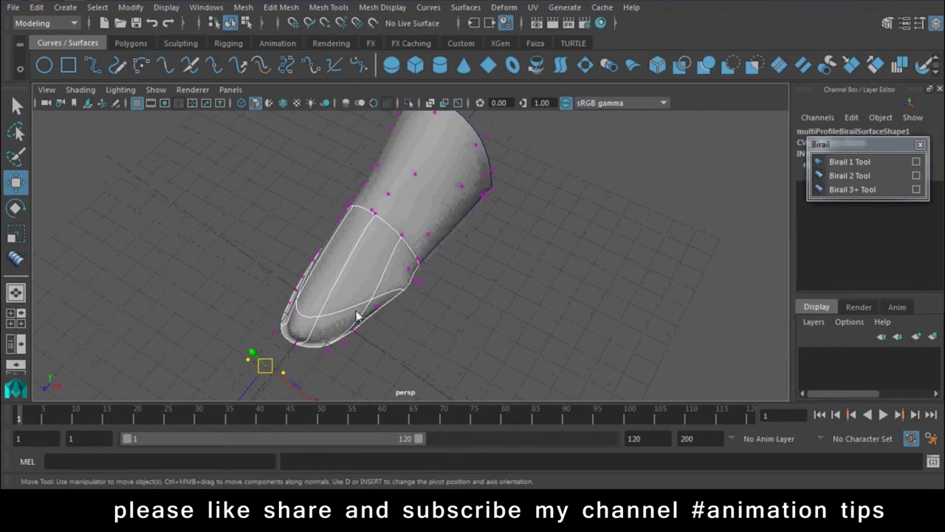
click(379, 308)
click(380, 308)
click(380, 308)
click(379, 313)
drag(379, 314, 412, 292)
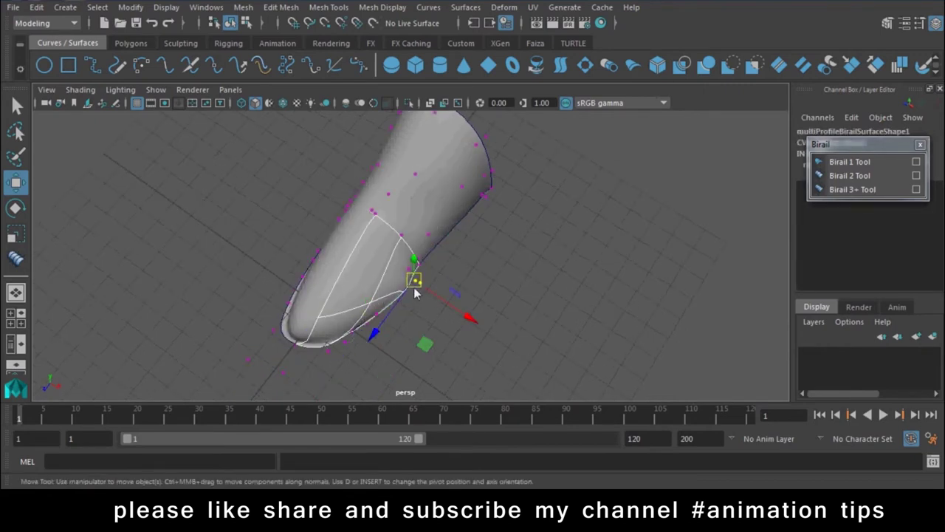
right_drag(443, 145, 512, 125)
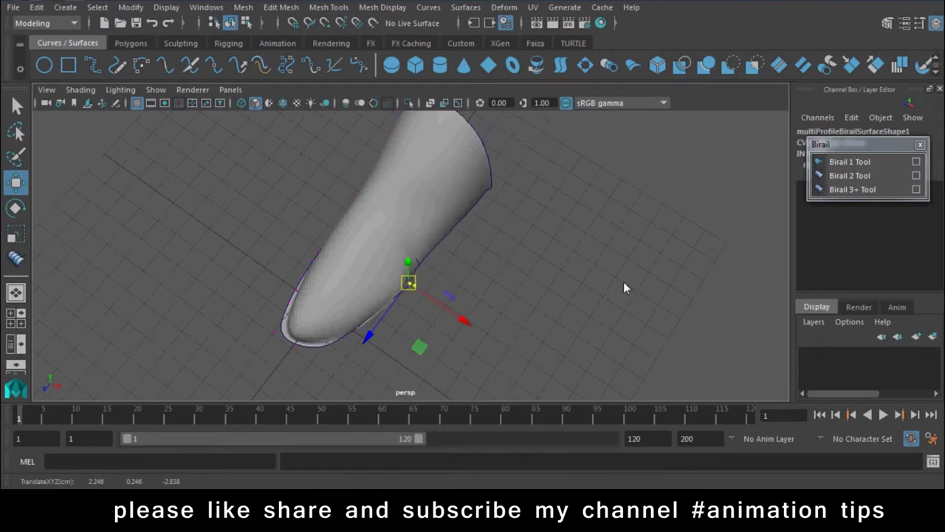
alt+drag(623, 281, 515, 212)
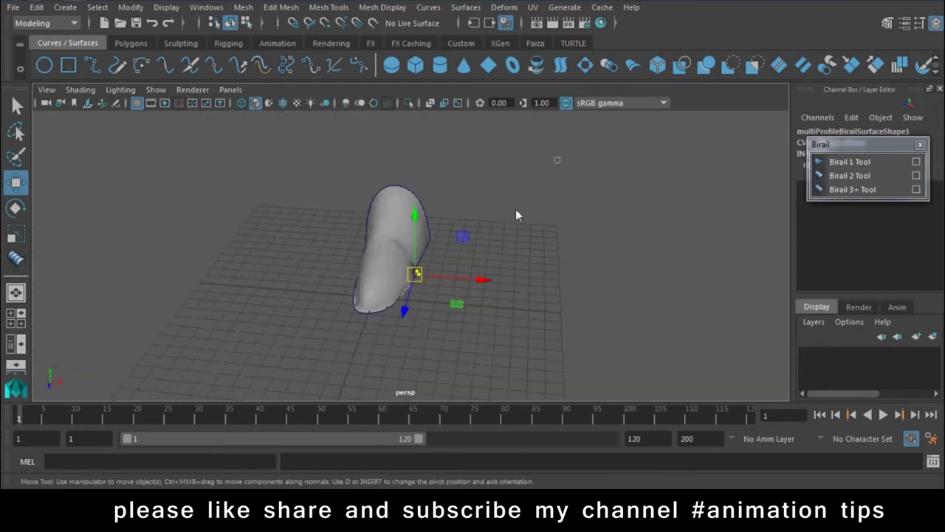
click(399, 258)
Step: Delete the old Birail surface and draw a five-point EP arch curve in the front view
key(Delete)
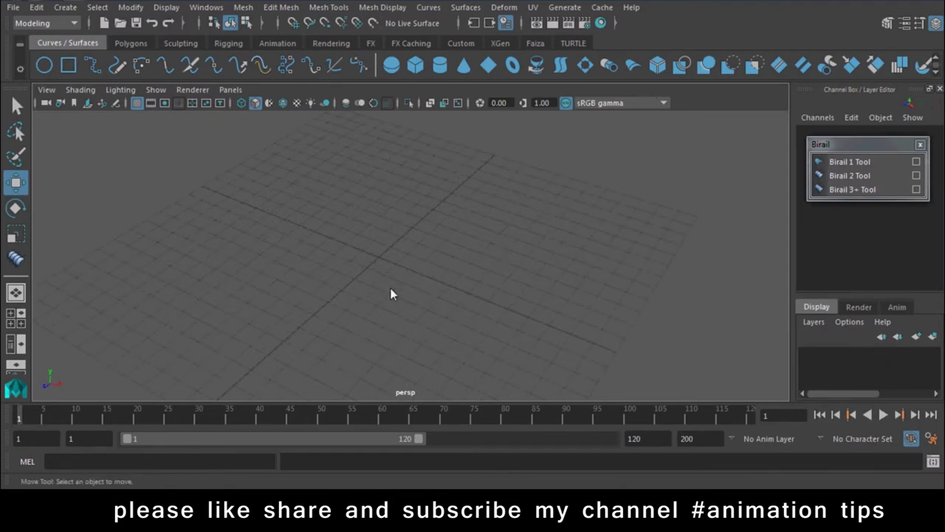
alt+drag(443, 268, 310, 238)
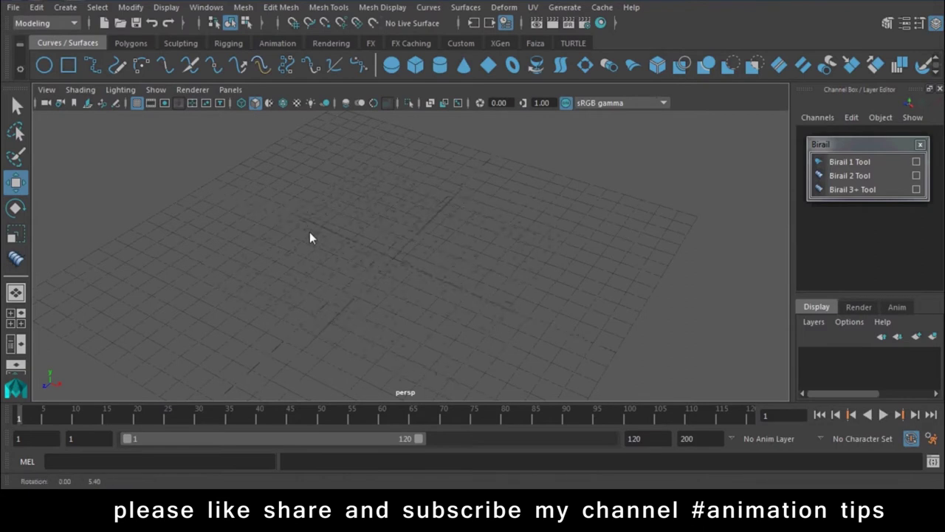
click(91, 65)
key(space)
drag(410, 243, 404, 274)
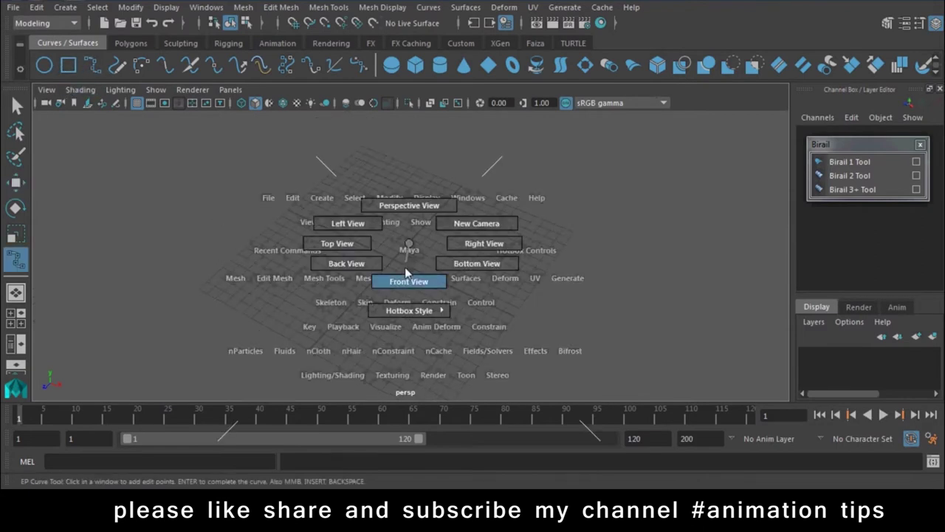
click(309, 312)
click(340, 276)
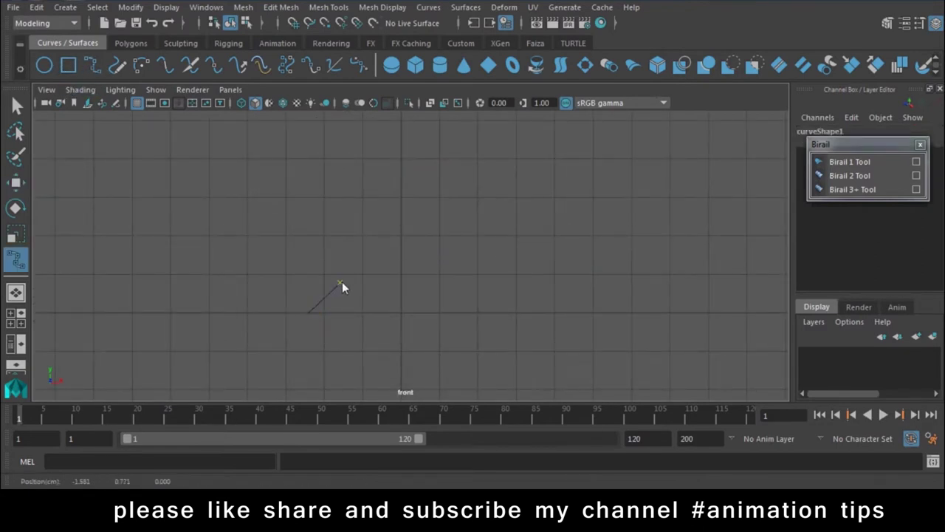
click(392, 266)
click(459, 268)
click(488, 294)
key(Return)
Step: Back in perspective, duplicate the arch, slide the copy back, and scale it taller and wider
key(w)
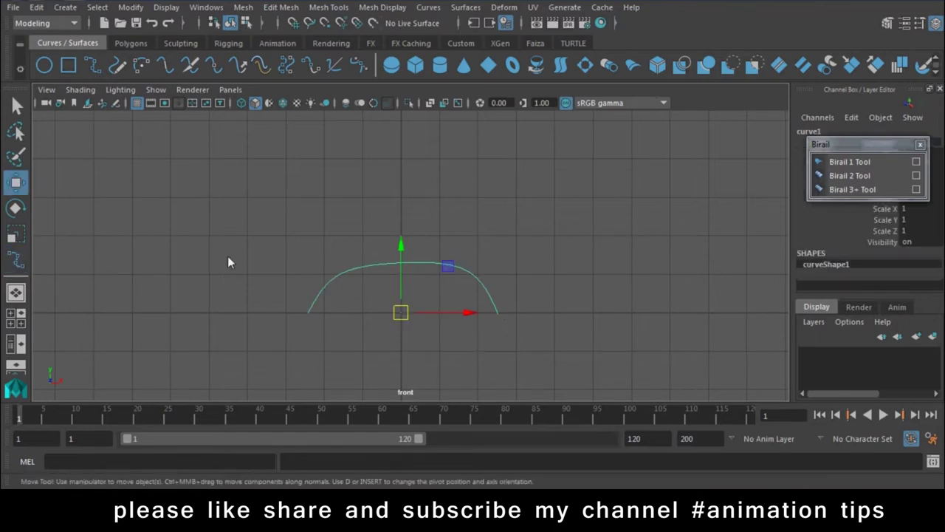
key(space)
drag(502, 193, 501, 196)
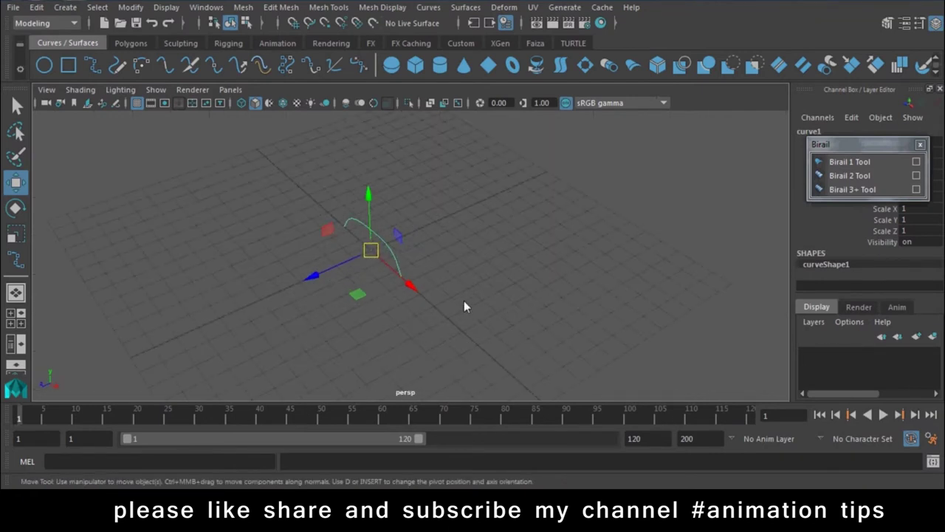
key(ctrl+d)
drag(315, 280, 393, 247)
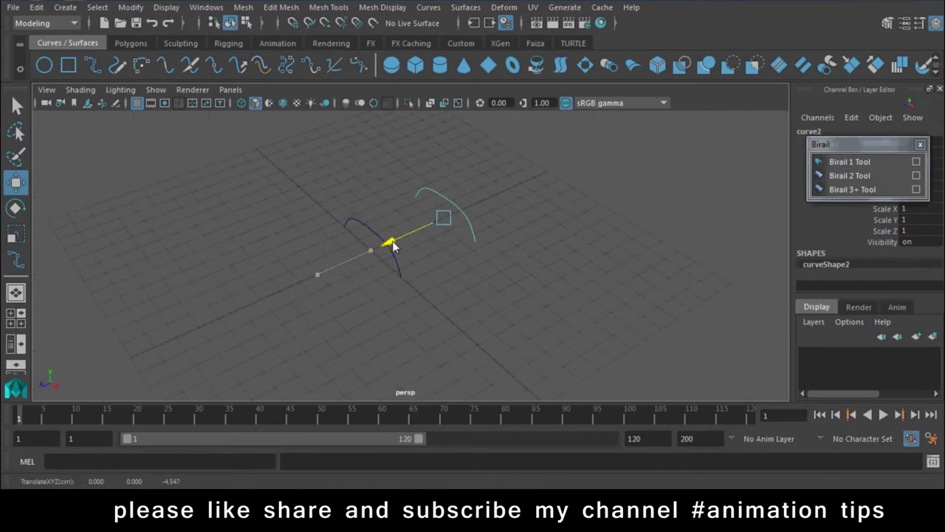
key(r)
alt+drag(435, 288, 448, 107)
drag(488, 275, 511, 280)
Step: Duplicate again, push the third arch further back and scale it to 1.445 X, 3.656 Y
key(ctrl+d)
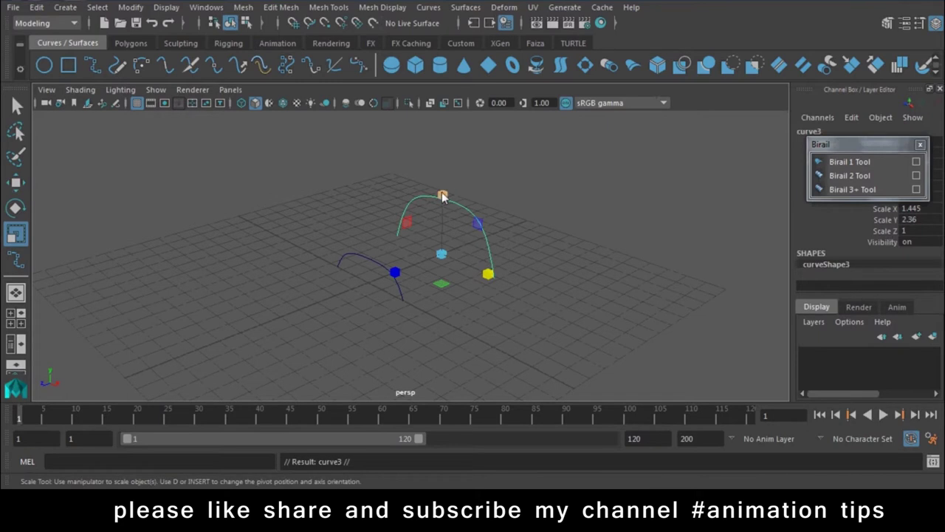
key(w)
mouse_move(392, 270)
mouse_down()
mouse_move(481, 242)
mouse_move(511, 174)
mouse_up()
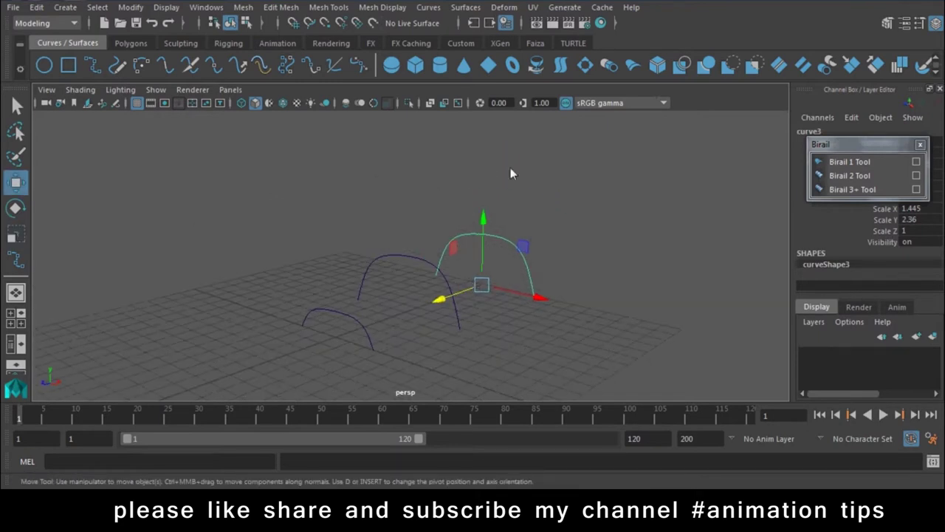
key(r)
mouse_move(485, 220)
mouse_down()
mouse_move(486, 190)
mouse_move(503, 228)
mouse_move(495, 216)
mouse_up()
key(w)
alt+right_drag(182, 316, 315, 353)
mouse_move(314, 353)
alt+mouse_down()
mouse_move(339, 319)
mouse_move(357, 328)
alt+mouse_up()
click(339, 266)
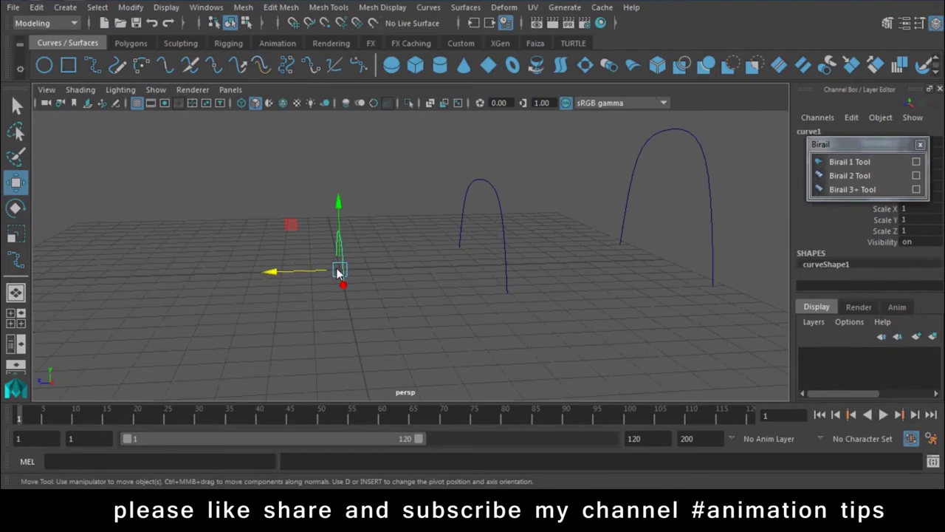
click(329, 314)
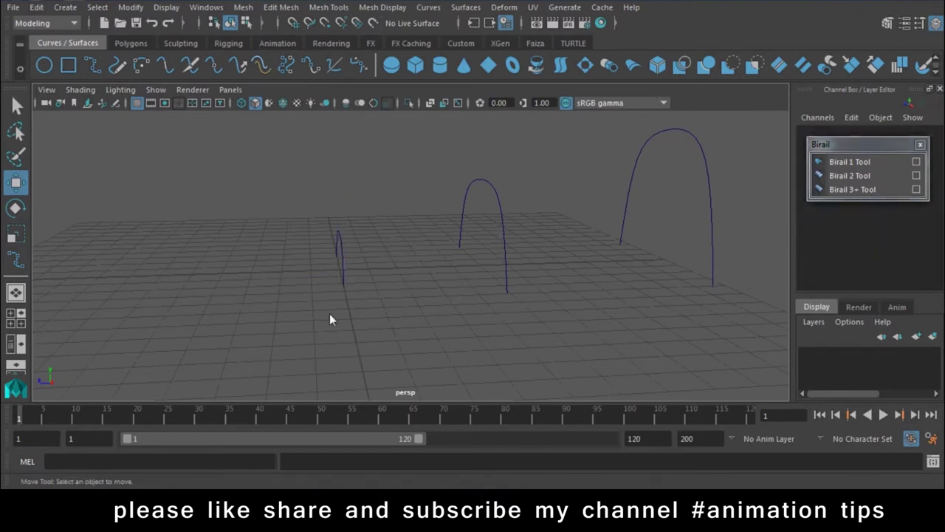
alt+drag(313, 354, 221, 280)
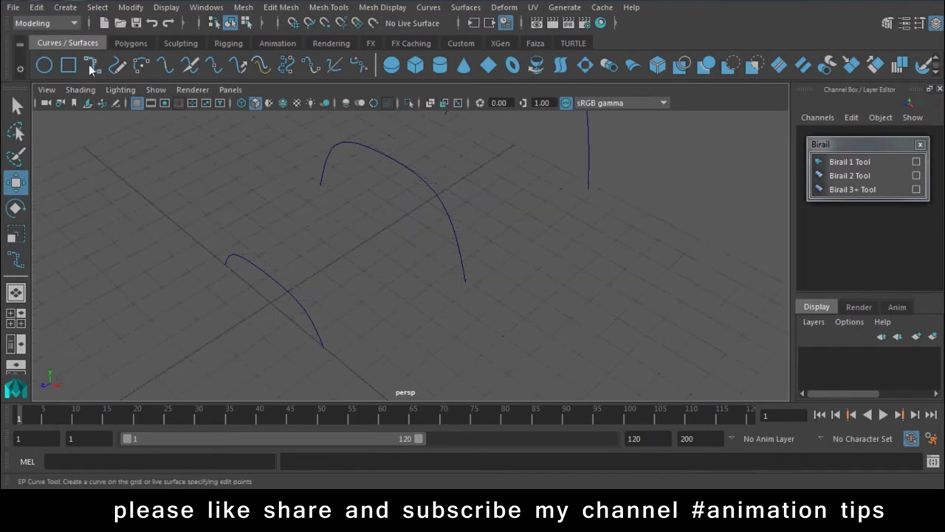
Step: With curve snapping on, draw the first EP rail through the lower ends of the three arches
click(92, 65)
mouse_move(530, 309)
alt+mouse_down()
mouse_move(505, 285)
mouse_move(621, 177)
mouse_move(637, 259)
mouse_move(602, 244)
alt+mouse_up()
key(c)
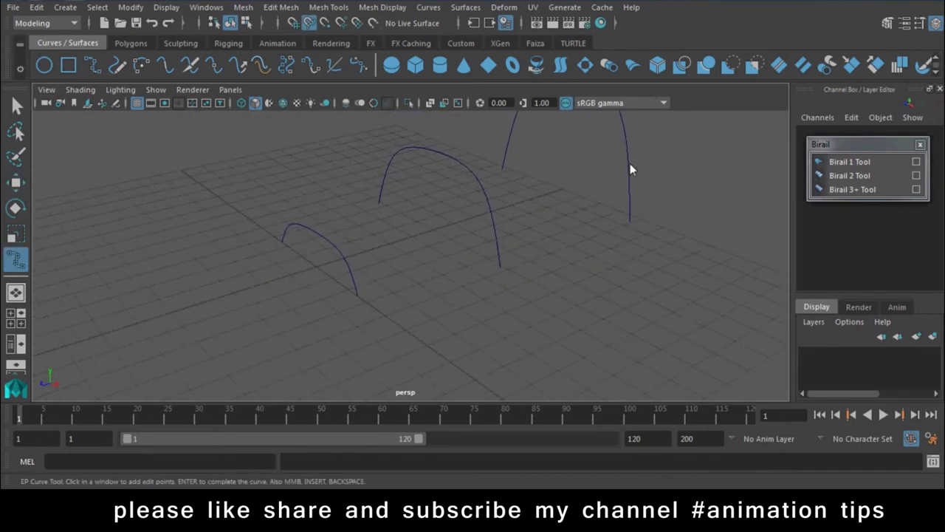
click(630, 221)
click(579, 244)
click(500, 267)
click(357, 297)
mouse_move(288, 302)
alt+mouse_down()
mouse_move(453, 369)
mouse_move(434, 294)
alt+mouse_up()
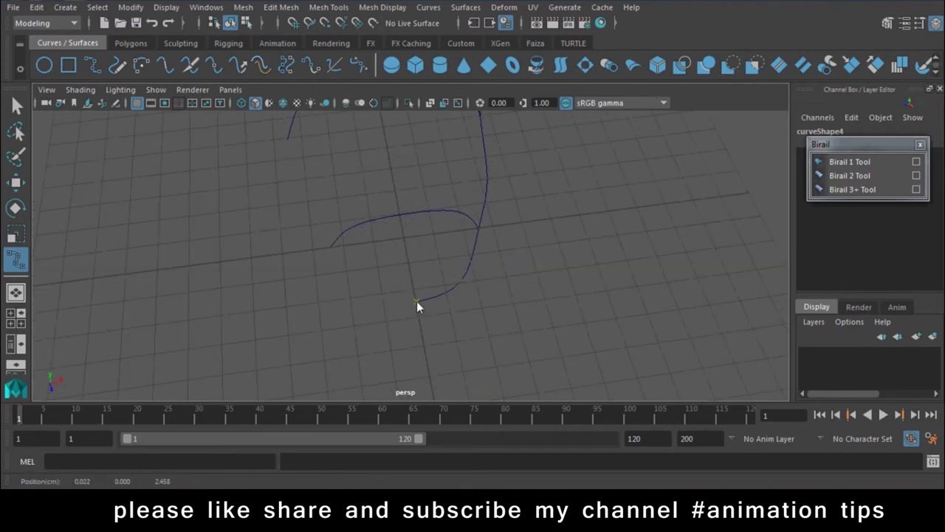
key(Return)
key(w)
mouse_move(533, 319)
alt+mouse_down()
mouse_move(485, 239)
mouse_move(466, 314)
mouse_move(517, 311)
mouse_move(518, 319)
alt+mouse_up()
mouse_move(440, 283)
alt+mouse_down()
mouse_move(383, 367)
mouse_move(354, 301)
mouse_move(399, 296)
alt+mouse_up()
Step: Draw the second EP rail, curve5, through the arches' opposite lower ends
click(94, 67)
mouse_move(339, 216)
alt+mouse_down()
mouse_move(346, 210)
mouse_move(353, 262)
alt+mouse_up()
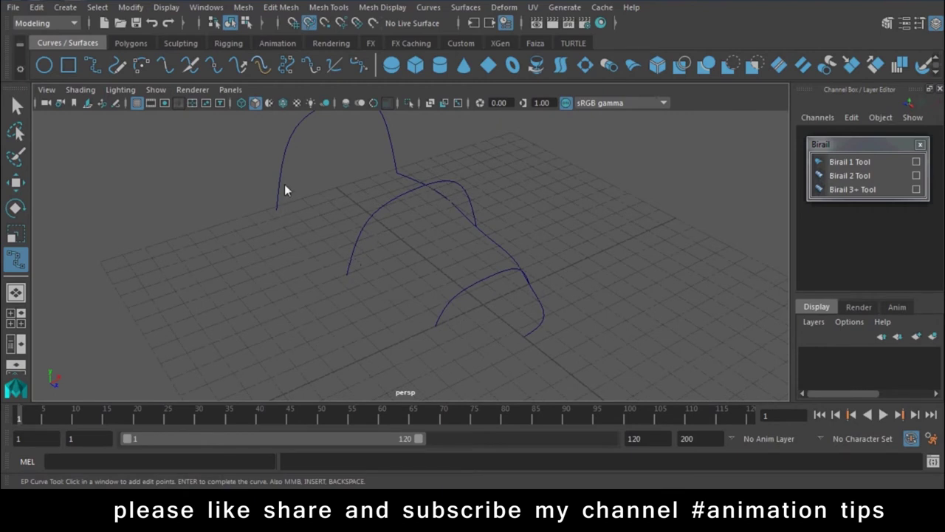
drag(273, 221, 272, 241)
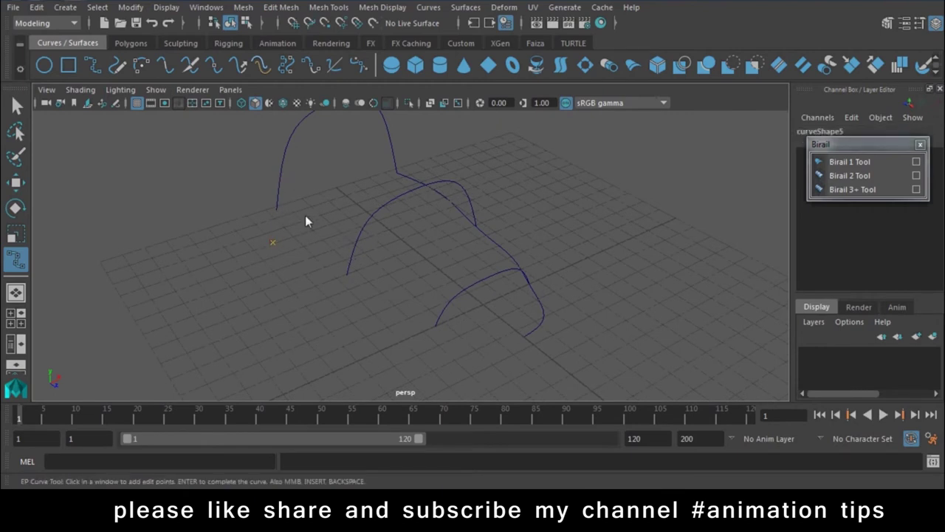
key(BackSpace)
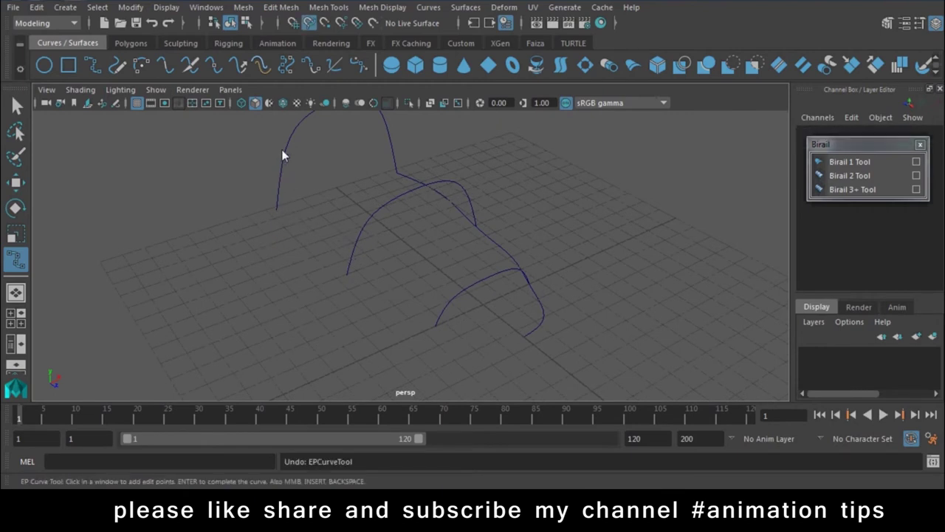
click(281, 219)
drag(276, 246, 310, 246)
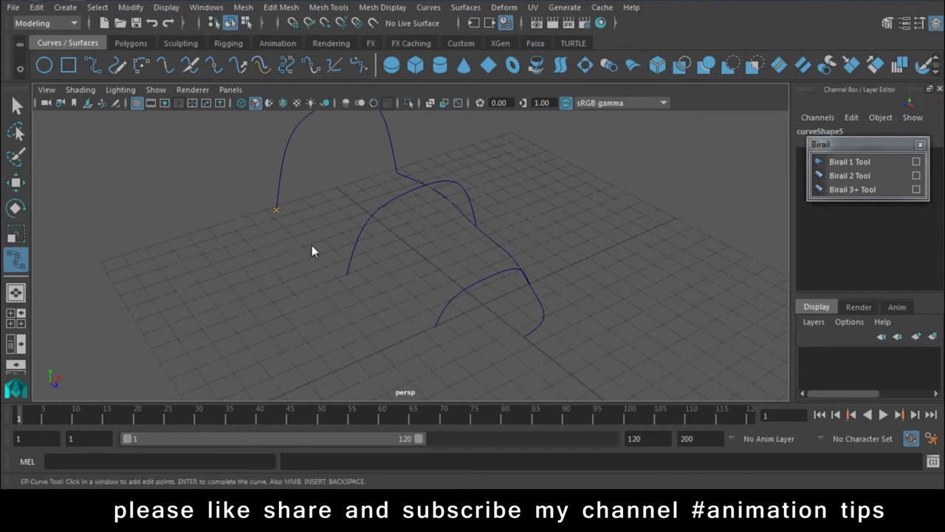
click(347, 274)
click(390, 304)
click(436, 325)
click(486, 341)
click(527, 334)
key(e)
mouse_move(535, 358)
alt+mouse_down()
mouse_move(570, 333)
mouse_move(435, 335)
mouse_move(437, 415)
mouse_move(508, 352)
mouse_move(447, 264)
mouse_move(481, 332)
alt+mouse_up()
key(w)
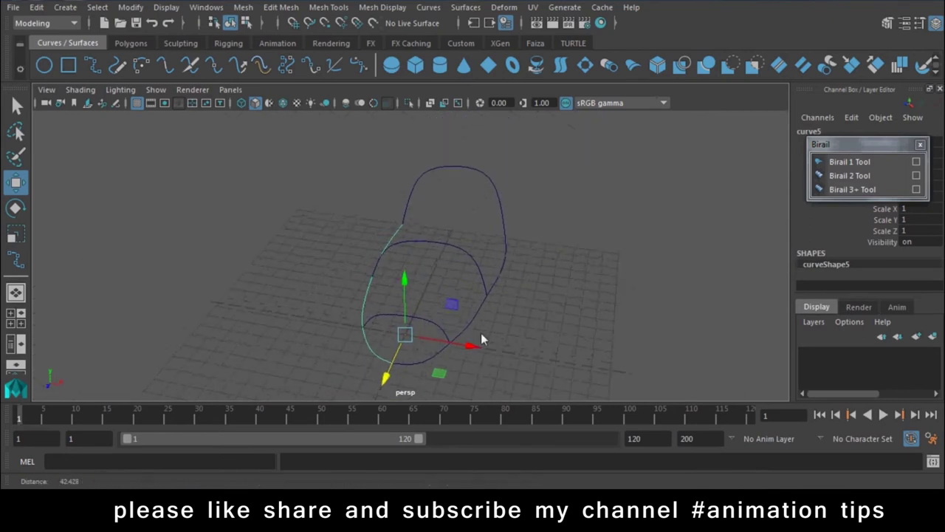
Step: Start the Birail 3+ Tool and marquee the three arches as profile curves
click(860, 189)
alt+drag(306, 288, 344, 243)
drag(421, 180, 433, 290)
alt+drag(543, 282, 521, 307)
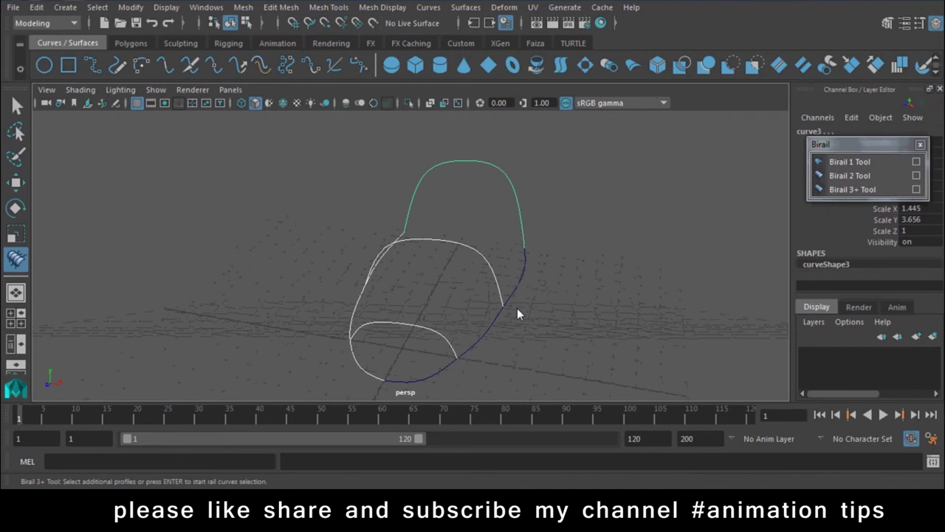
Step: Reselect the three arch profiles, then pick both rails to create multiProfileBirailSurface1
key(Return)
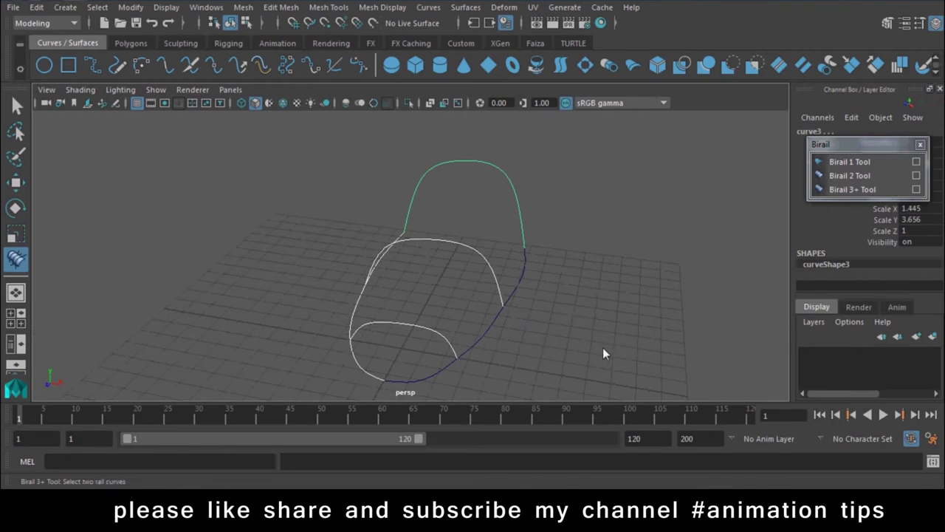
click(603, 347)
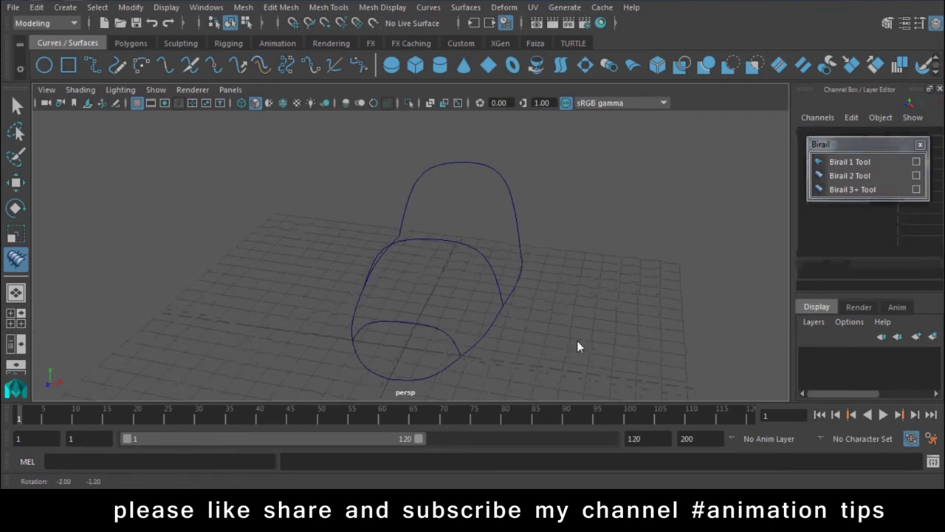
alt+drag(511, 235, 401, 208)
drag(379, 178, 429, 272)
alt+drag(566, 313, 424, 342)
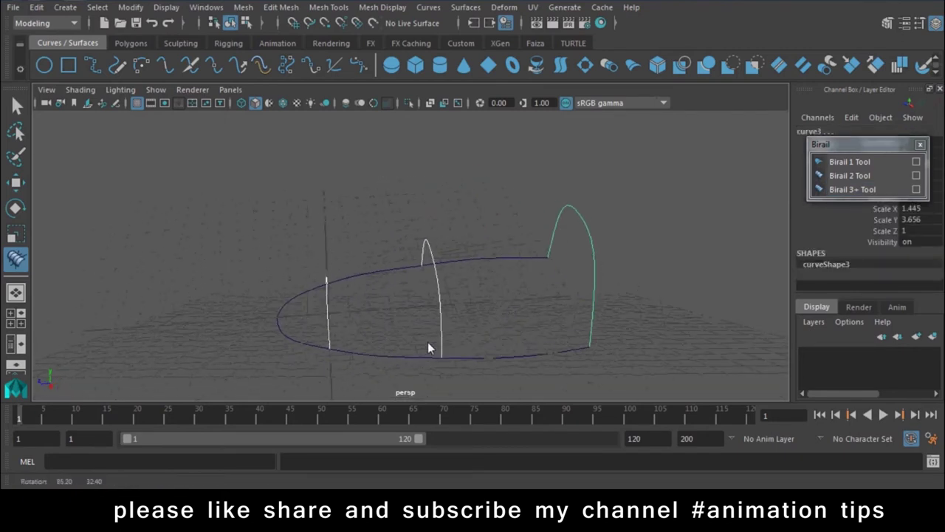
key(Return)
click(389, 269)
click(376, 356)
key(w)
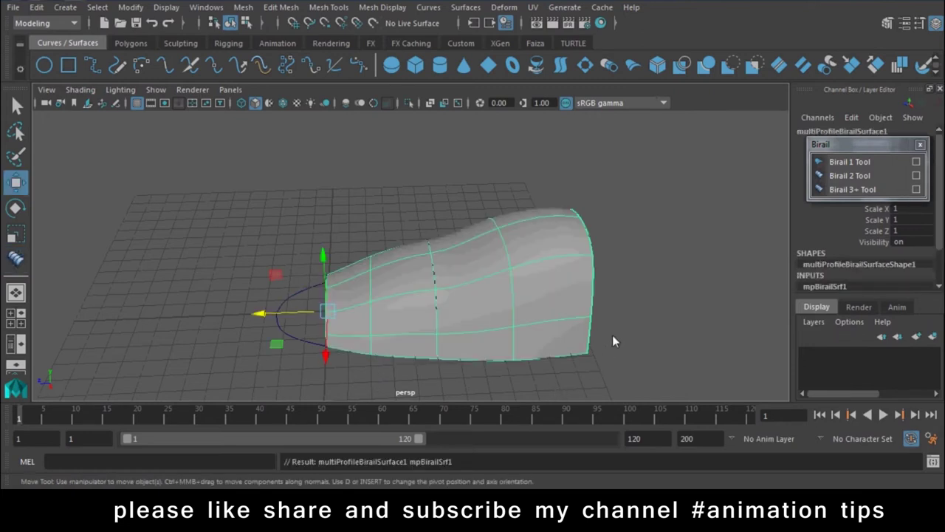
click(612, 335)
mouse_move(320, 282)
alt+mouse_down()
mouse_move(355, 259)
mouse_move(375, 358)
mouse_move(326, 341)
mouse_move(434, 322)
alt+mouse_up()
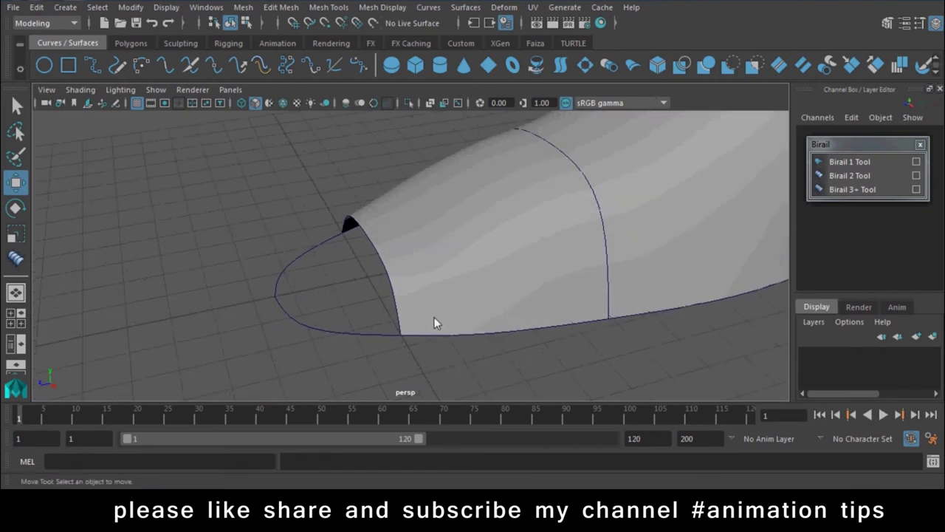
Step: Select the two rail curves and zoom out to review the whole shoe-shell surface
click(387, 275)
shift+click(358, 330)
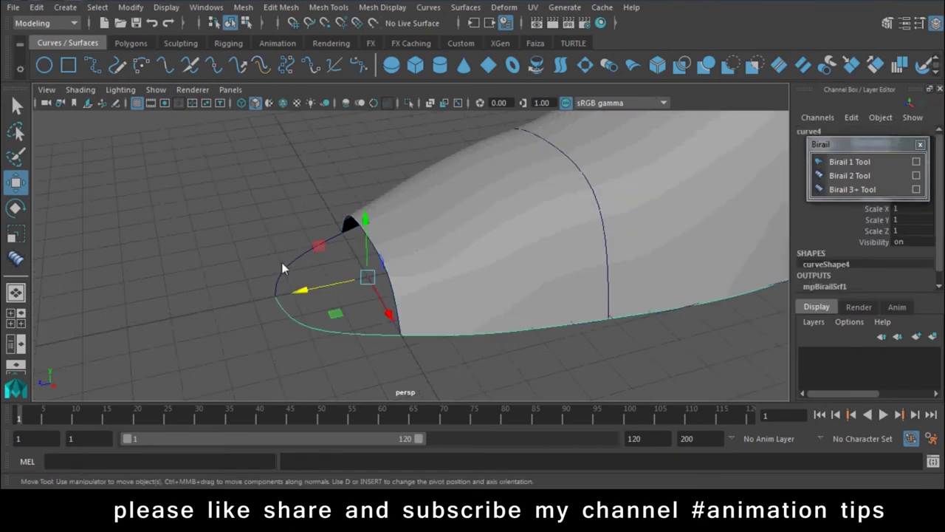
alt+drag(535, 354, 490, 318)
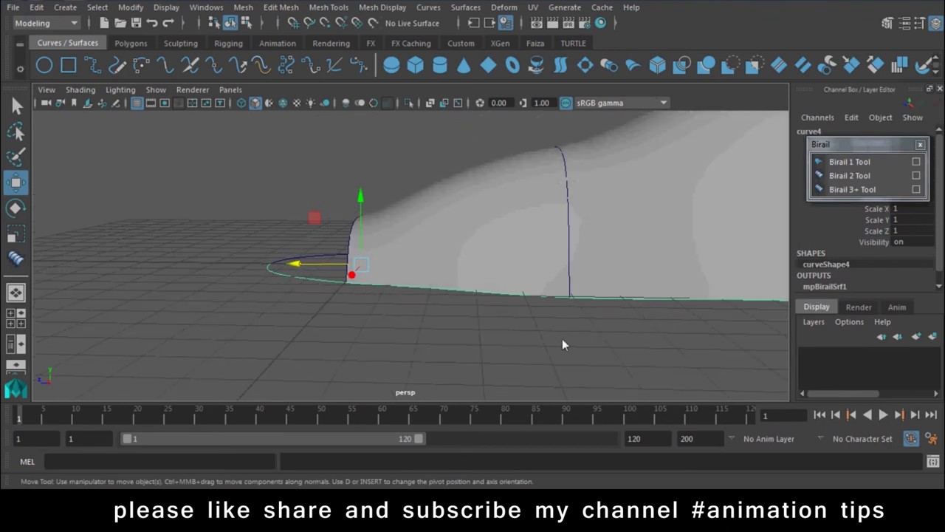
scroll(562, 338, down, 5)
alt+drag(574, 296, 390, 314)
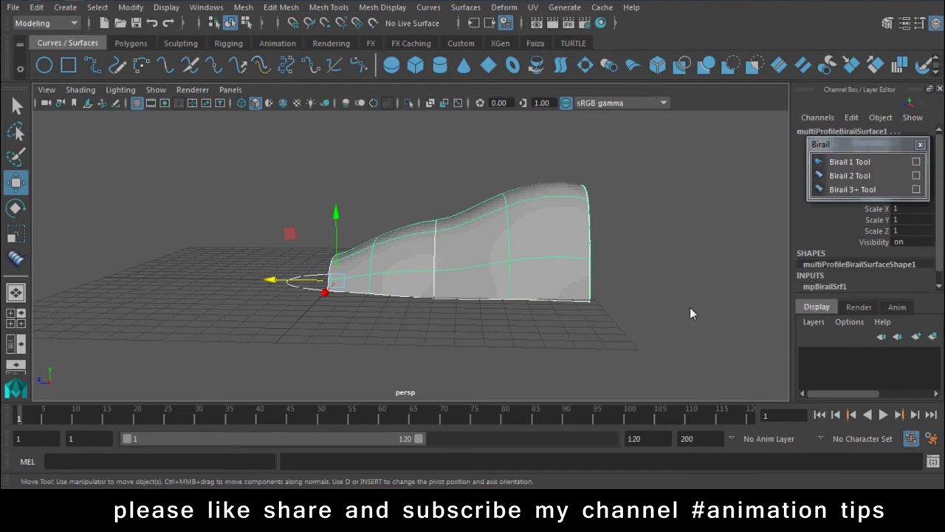
Step: In the top view, draw a straight four-point EP curve, curve1
click(92, 65)
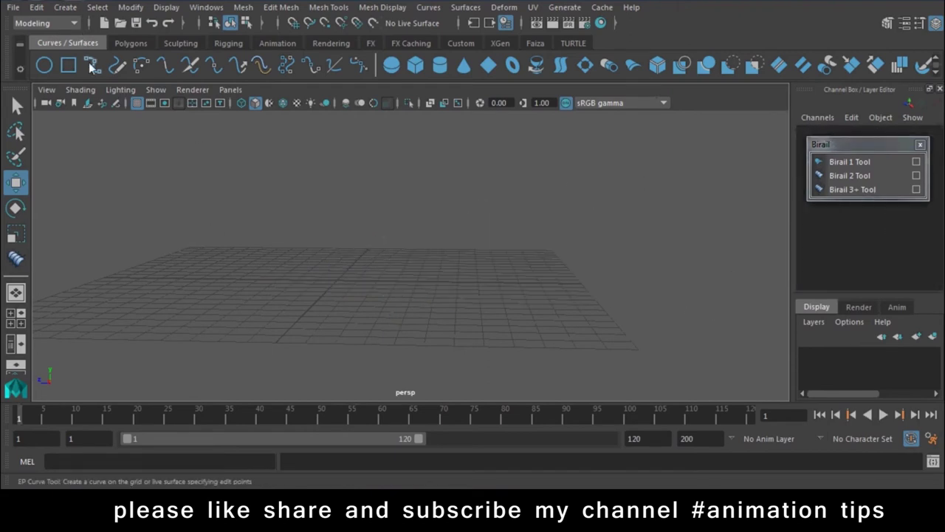
key(space)
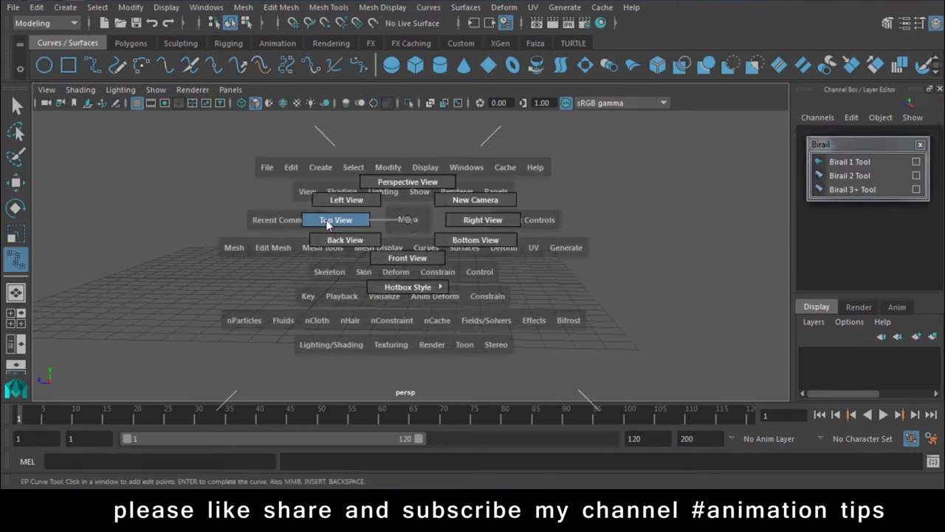
drag(407, 224, 327, 219)
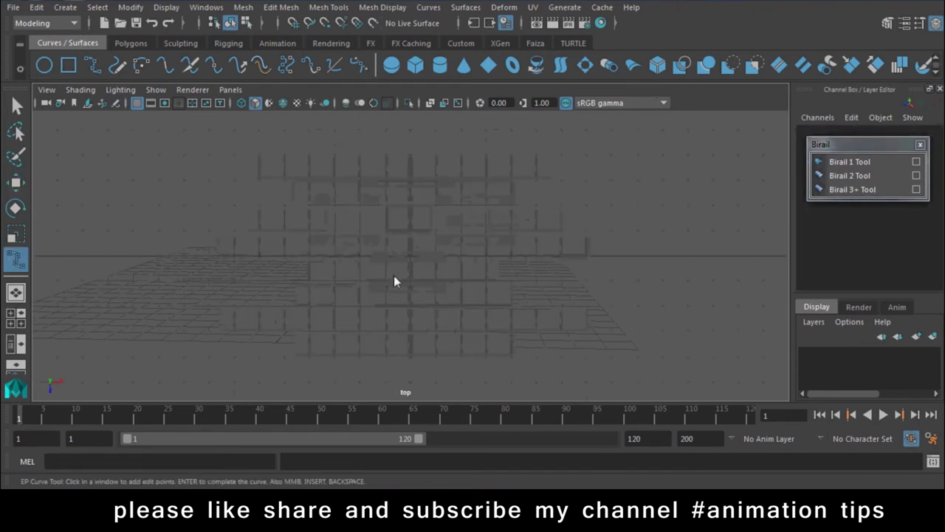
click(281, 192)
click(282, 260)
click(281, 307)
click(286, 344)
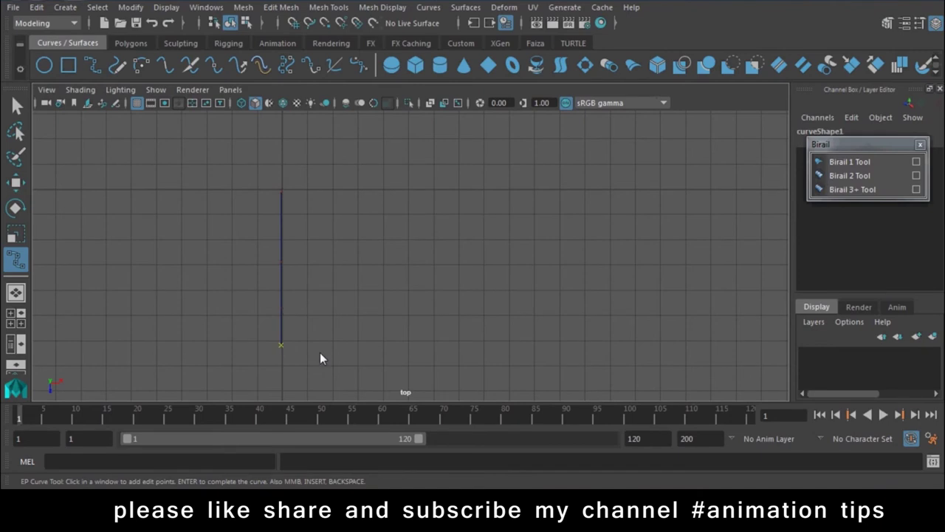
key(Return)
key(w)
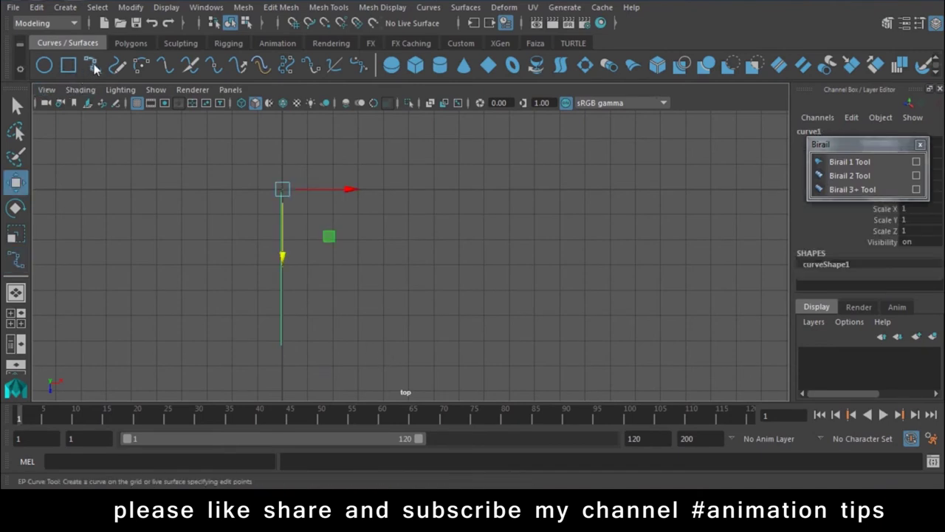
Step: Draw curve2 beside it, bending toward the lower left at its end, then return to perspective
click(92, 66)
click(410, 193)
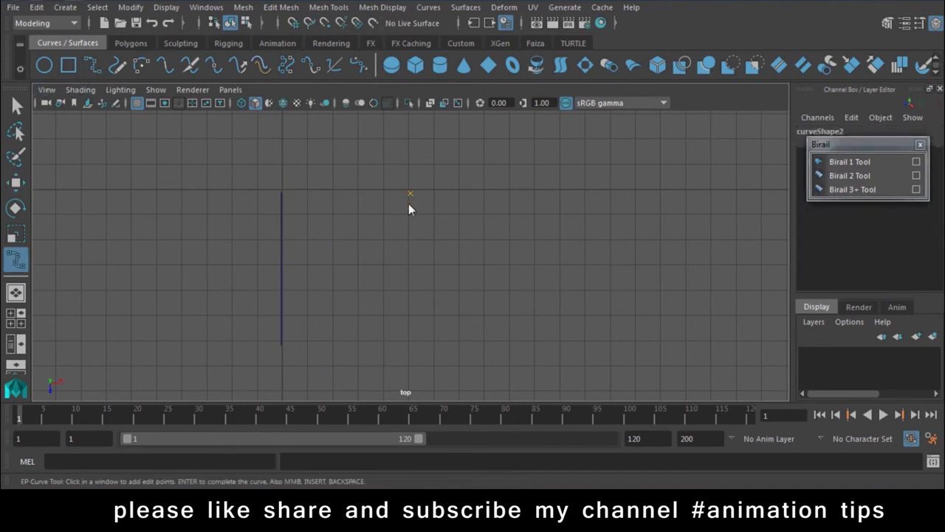
click(409, 231)
click(402, 303)
click(384, 334)
key(Return)
key(w)
key(space)
key(space)
mouse_move(483, 204)
alt+mouse_down()
mouse_move(360, 291)
mouse_move(461, 353)
mouse_move(381, 295)
mouse_move(289, 193)
mouse_move(222, 140)
alt+mouse_up()
click(381, 294)
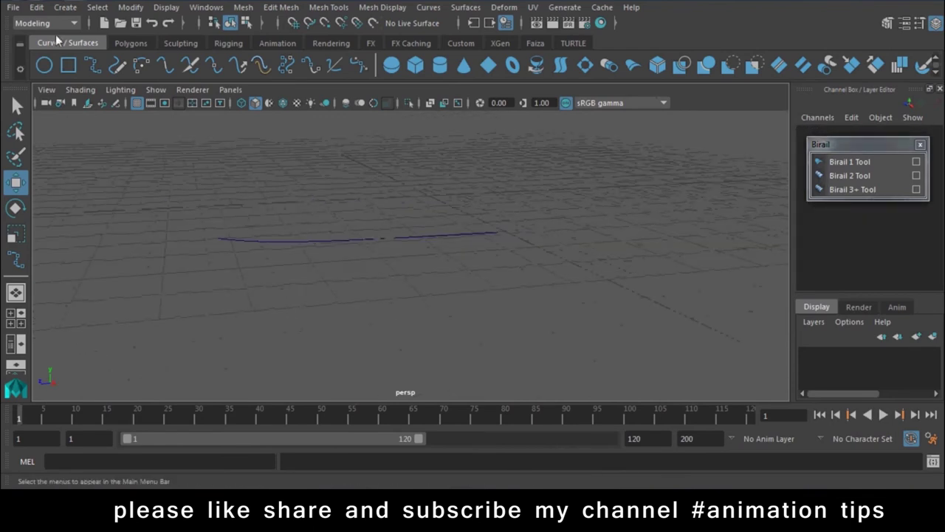
Step: Hide the grid and pull the left-end CVs of both curves downward into new bends
click(136, 103)
right_drag(331, 202, 401, 141)
right_drag(418, 199, 299, 172)
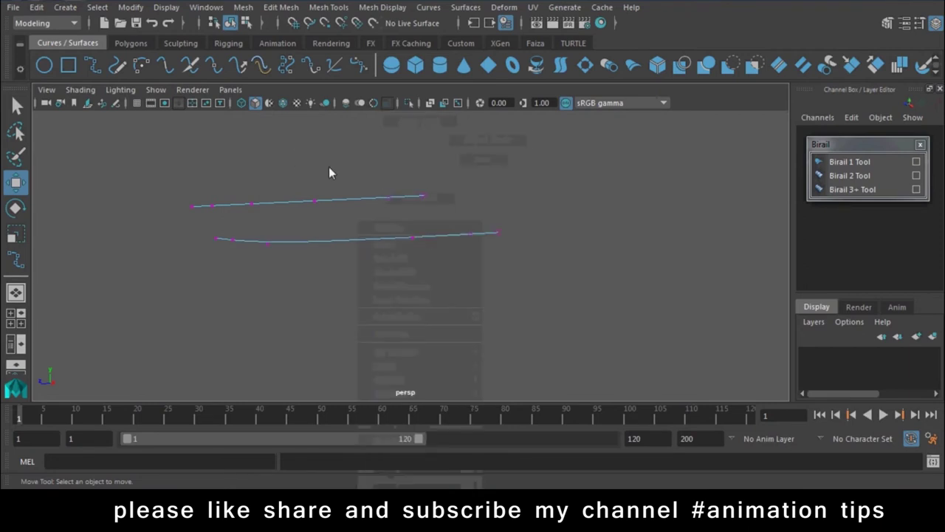
drag(148, 177, 253, 243)
mouse_move(213, 151)
mouse_down()
mouse_move(161, 187)
mouse_move(219, 243)
mouse_move(190, 215)
mouse_move(204, 255)
mouse_up()
click(163, 220)
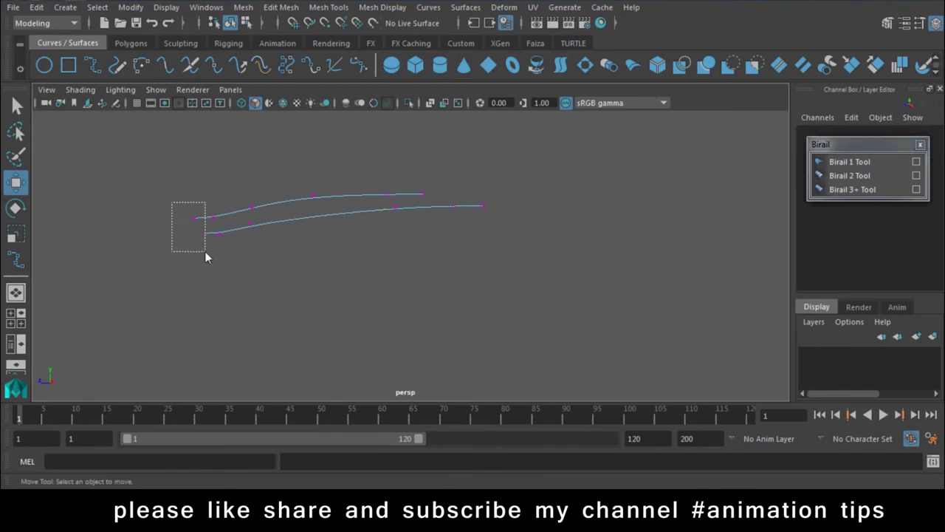
mouse_move(197, 190)
alt+mouse_down()
mouse_move(360, 202)
mouse_move(365, 212)
mouse_move(306, 216)
alt+mouse_up()
Step: Adjust a CV on the upper curve, return the curves to object mode, and switch to the top view
mouse_move(240, 186)
alt+mouse_down()
mouse_move(251, 197)
mouse_move(339, 205)
mouse_move(316, 222)
alt+mouse_up()
click(310, 196)
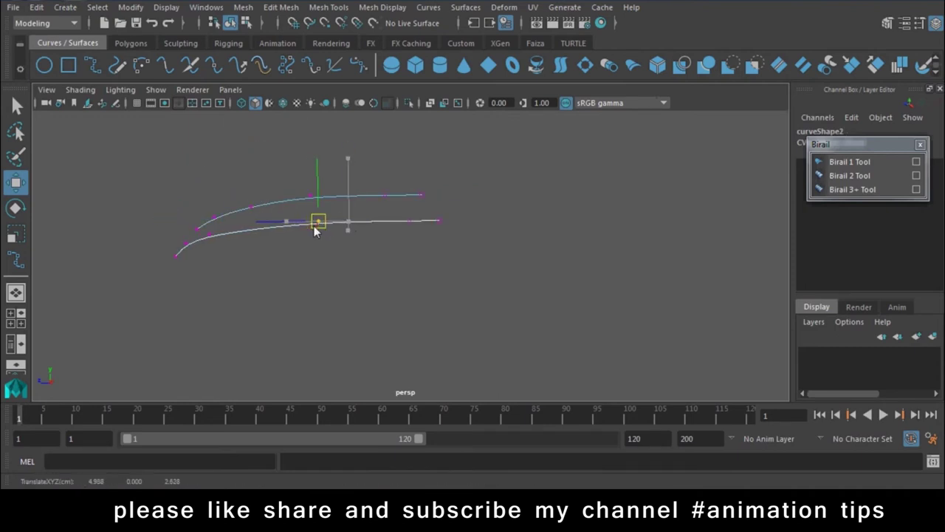
right_drag(390, 223, 474, 124)
alt+drag(473, 124, 466, 258)
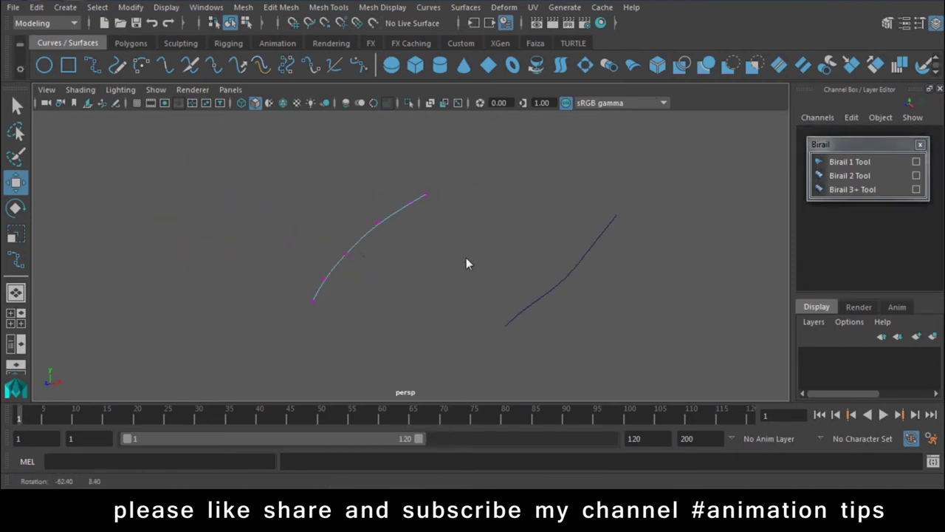
right_drag(386, 158, 453, 158)
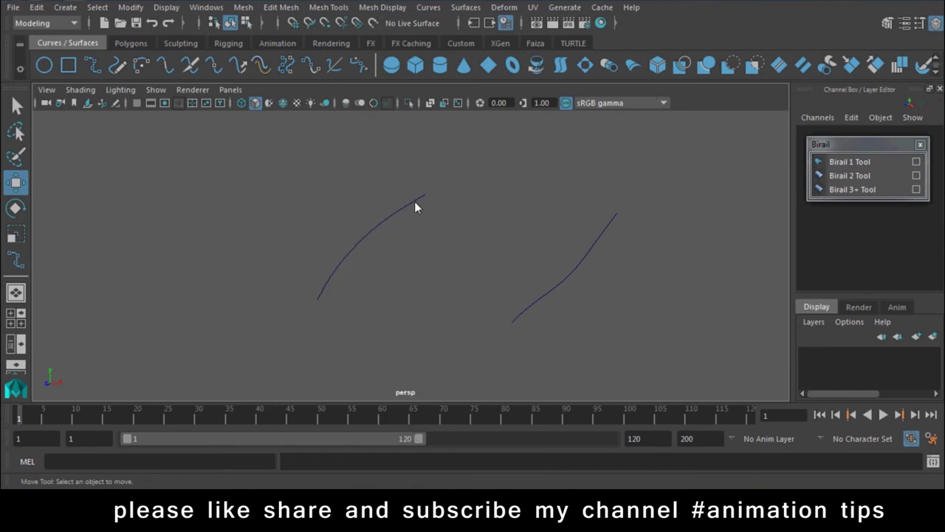
click(140, 65)
key(space)
drag(433, 214, 359, 214)
Step: With curve snapping on, draw curve3 joining the top ends of the two side curves
key(c)
click(92, 65)
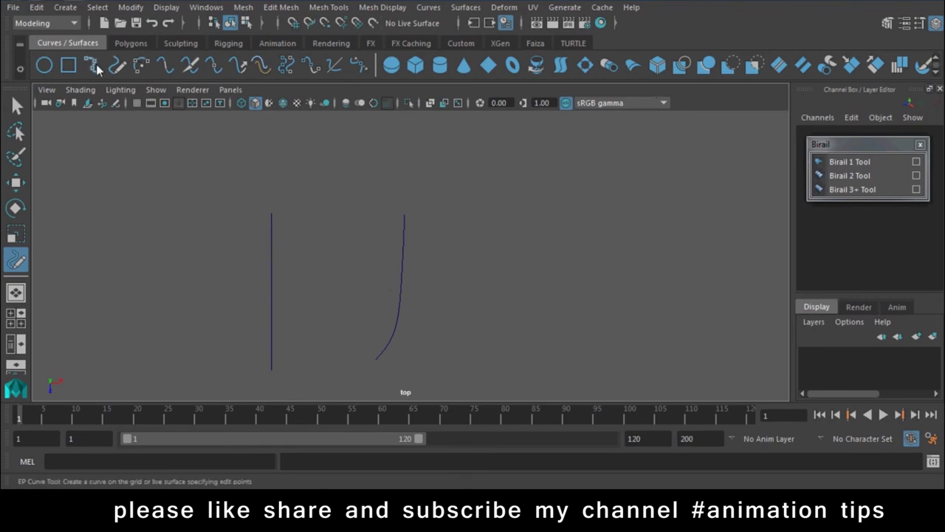
drag(270, 252, 281, 190)
click(329, 213)
click(405, 220)
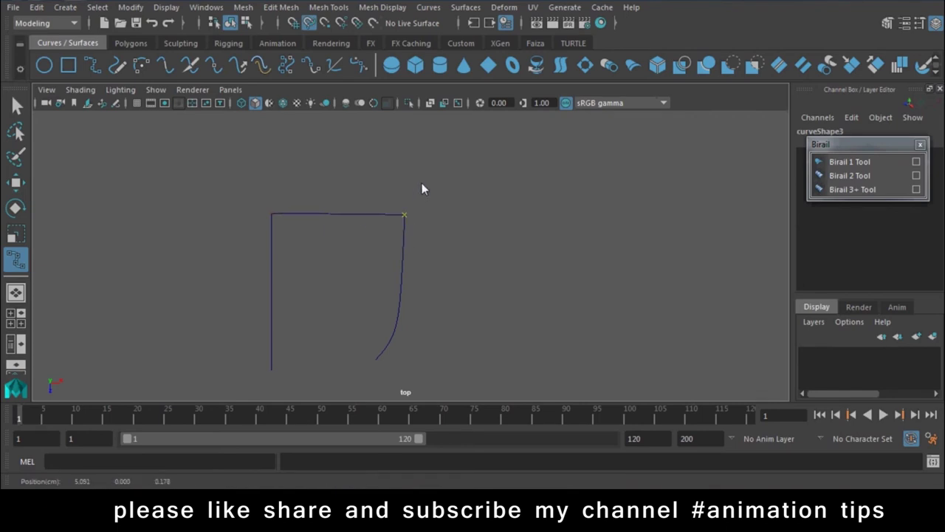
key(w)
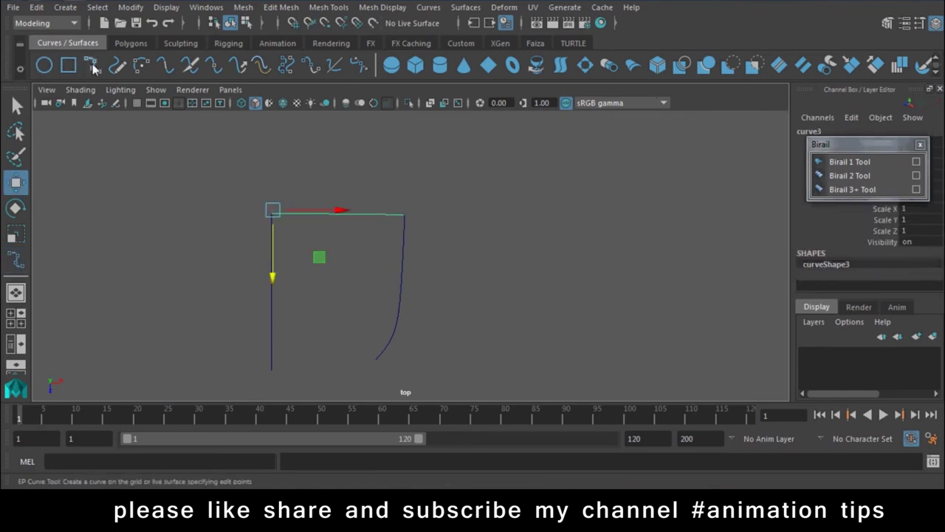
Step: Draw curve4 joining the bottom ends of the side curves, then switch to perspective
click(93, 67)
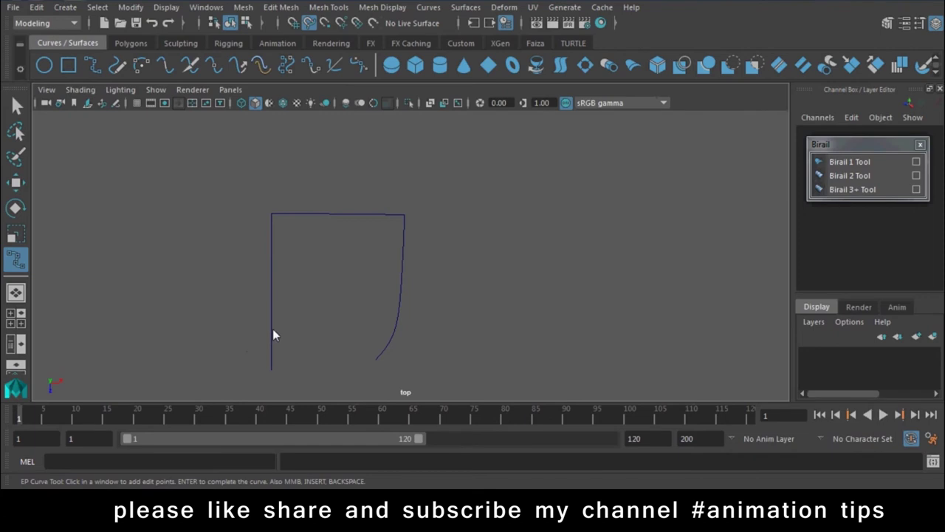
click(272, 370)
click(320, 368)
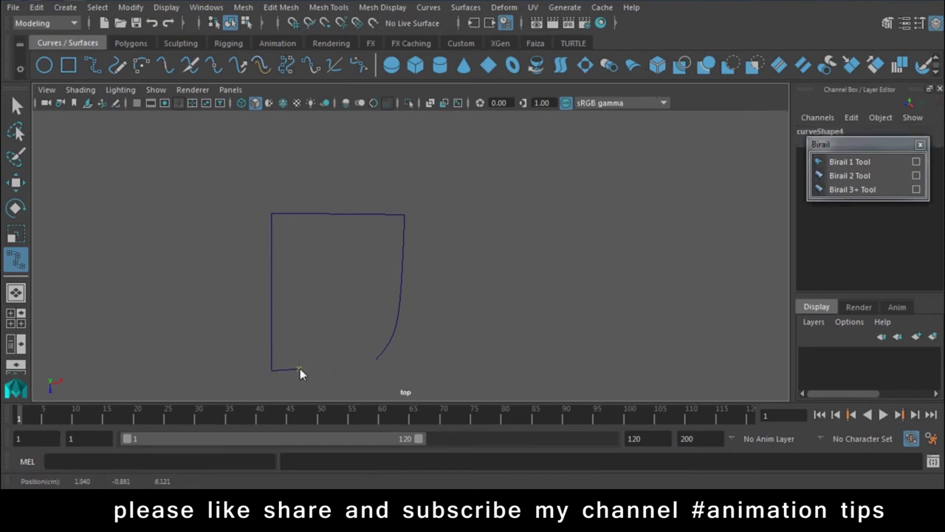
click(358, 365)
drag(373, 363, 375, 361)
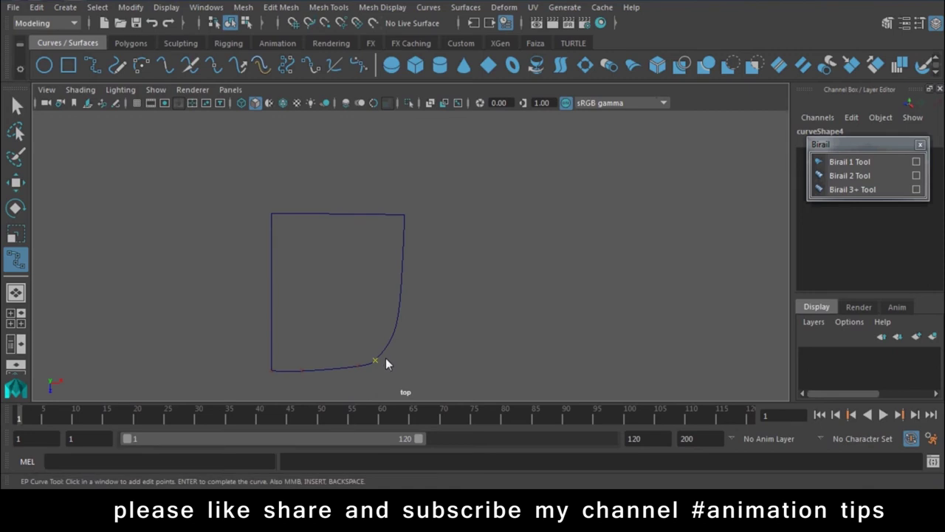
key(Return)
key(w)
mouse_move(395, 312)
mouse_down()
mouse_move(387, 321)
mouse_move(414, 283)
mouse_move(488, 312)
mouse_move(434, 364)
mouse_move(465, 267)
mouse_move(523, 301)
mouse_move(480, 304)
mouse_up()
Step: Start and cancel a Birail 3+ attempt, then try selecting the side and top/bottom curves
click(290, 235)
click(854, 189)
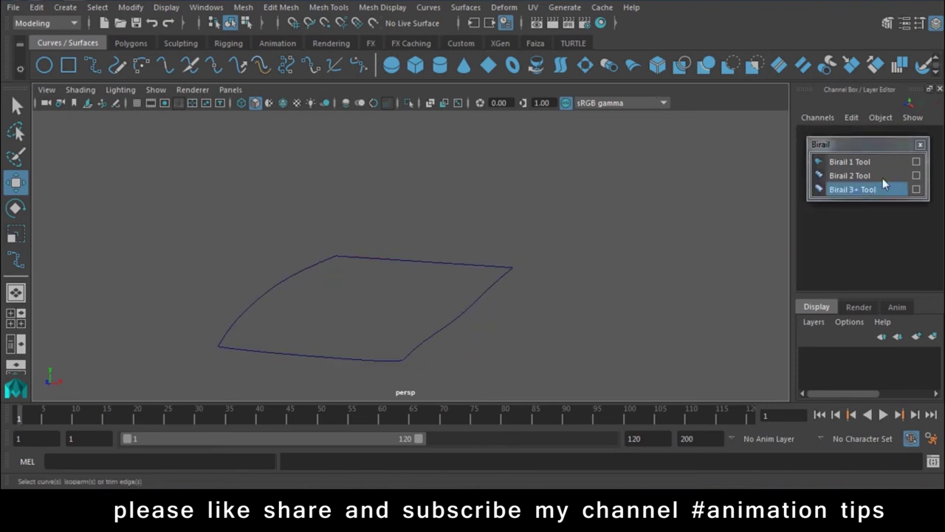
key(w)
mouse_move(362, 296)
alt+mouse_down()
mouse_move(264, 280)
mouse_move(568, 364)
mouse_move(534, 330)
mouse_move(210, 327)
alt+mouse_up()
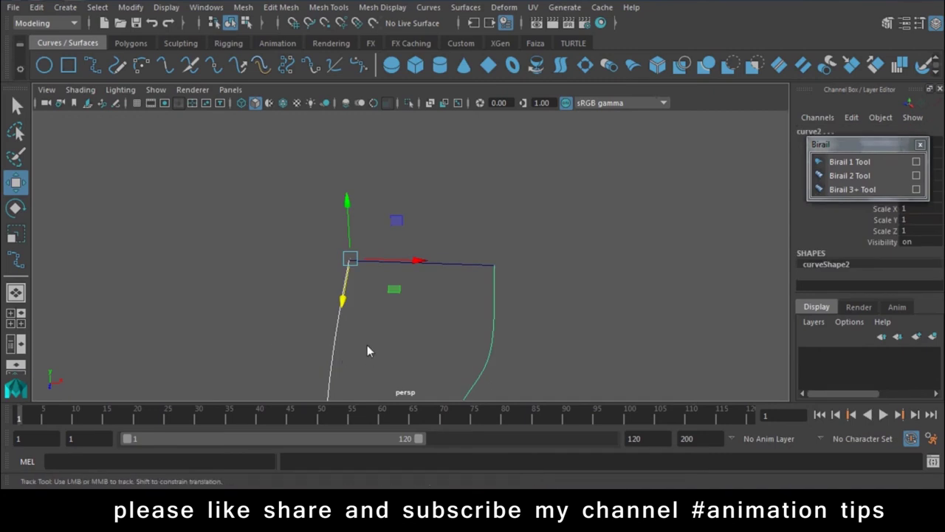
alt+drag(369, 348, 384, 333)
click(454, 355)
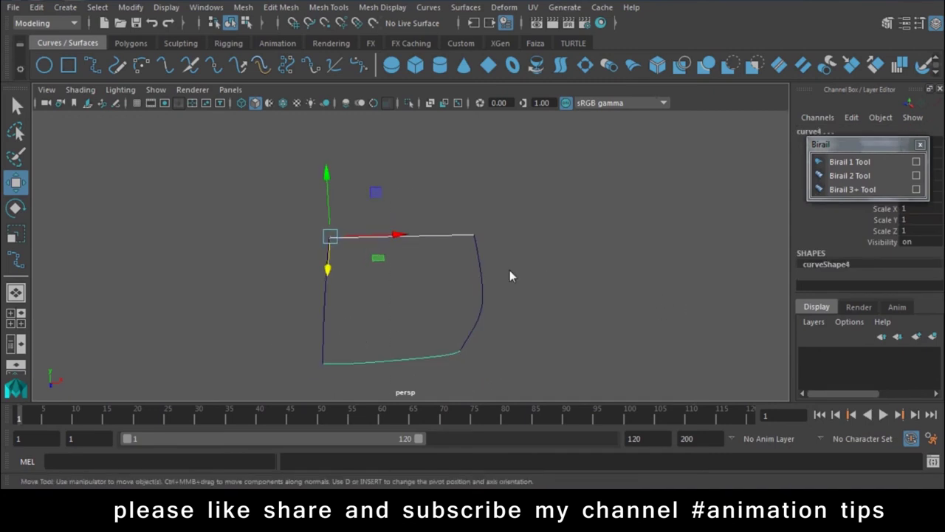
click(849, 189)
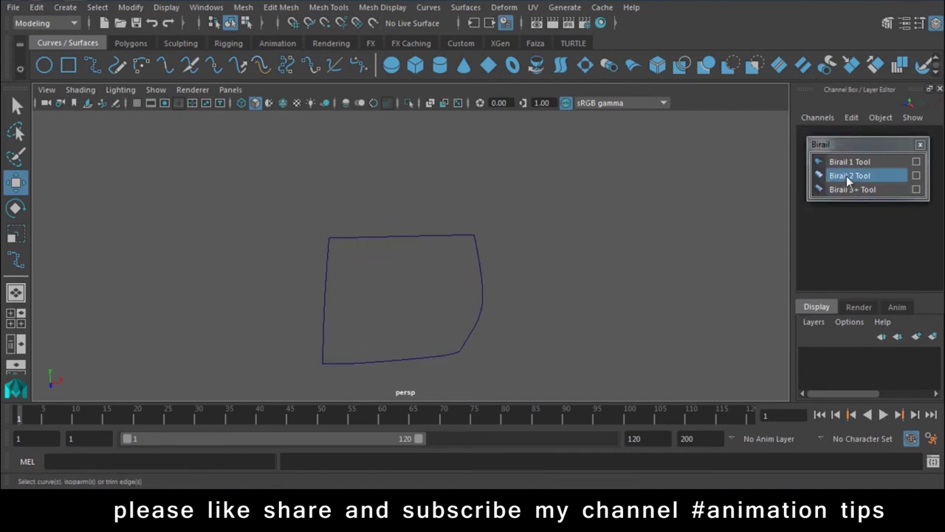
Step: Build dpsBirailSurface1 with Birail 2, using top and bottom curves as profiles and sides as rails
click(840, 181)
click(402, 237)
click(391, 359)
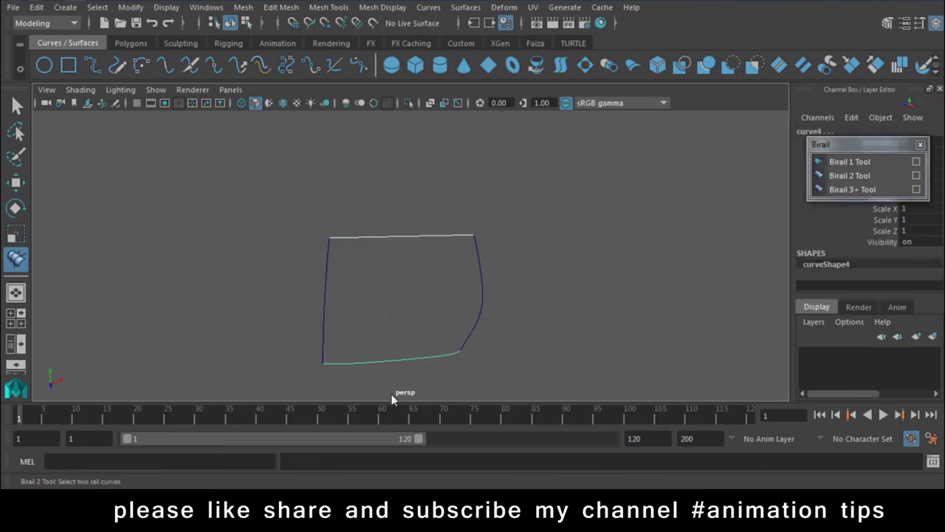
click(482, 296)
click(326, 295)
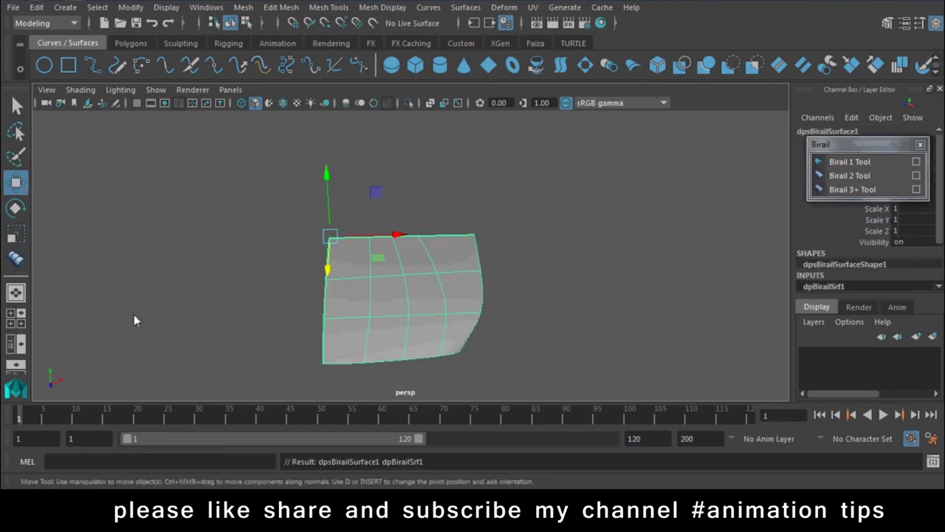
click(643, 273)
mouse_move(643, 273)
alt+mouse_down()
mouse_move(633, 261)
mouse_move(651, 243)
alt+mouse_up()
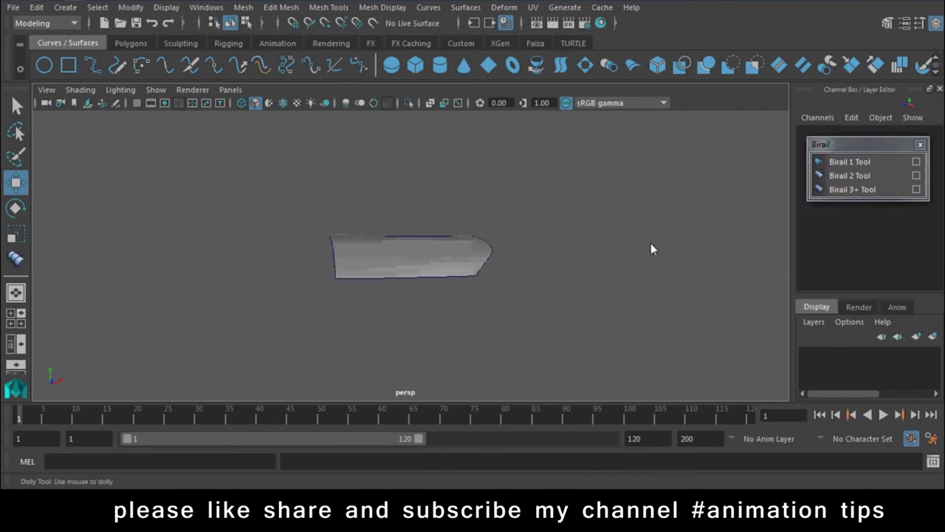
click(381, 254)
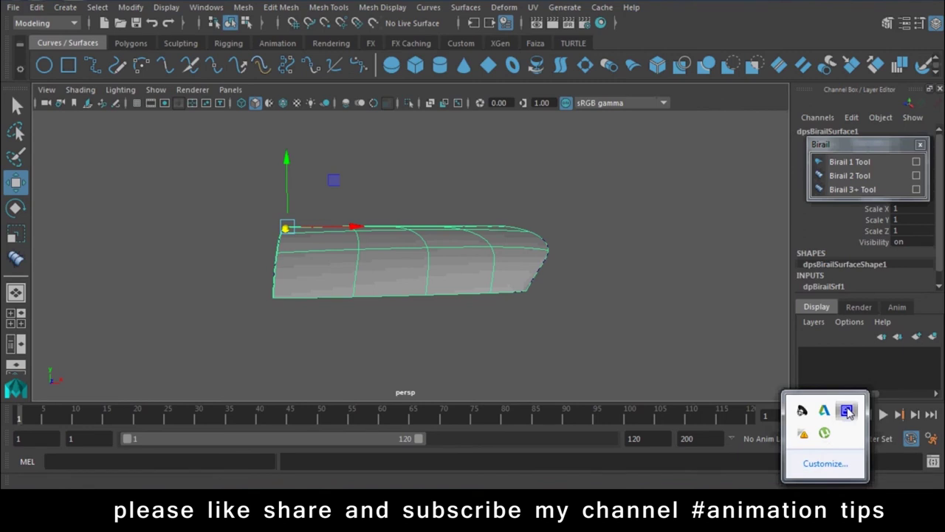
click(847, 410)
click(581, 254)
mouse_move(580, 255)
alt+mouse_down()
mouse_move(370, 299)
mouse_move(288, 287)
mouse_move(515, 294)
mouse_move(580, 264)
mouse_move(578, 255)
alt+mouse_up()
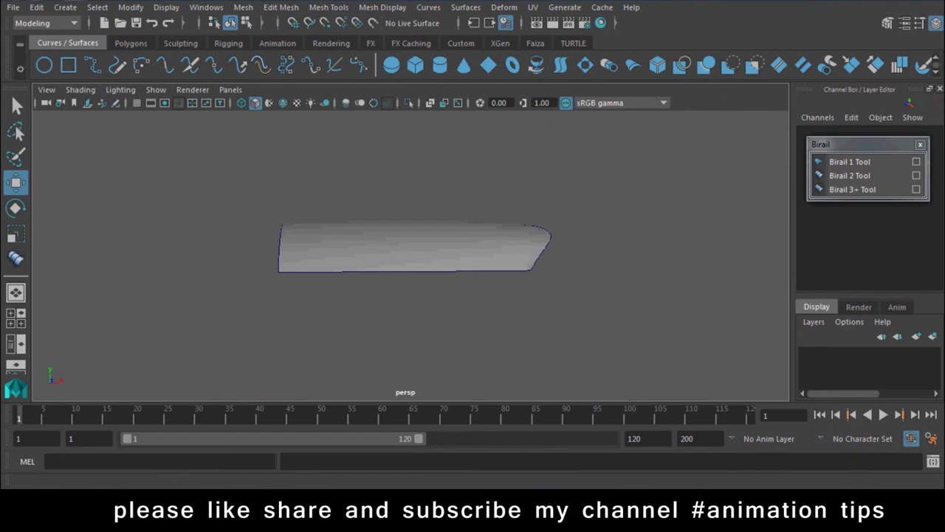
click(825, 517)
click(847, 414)
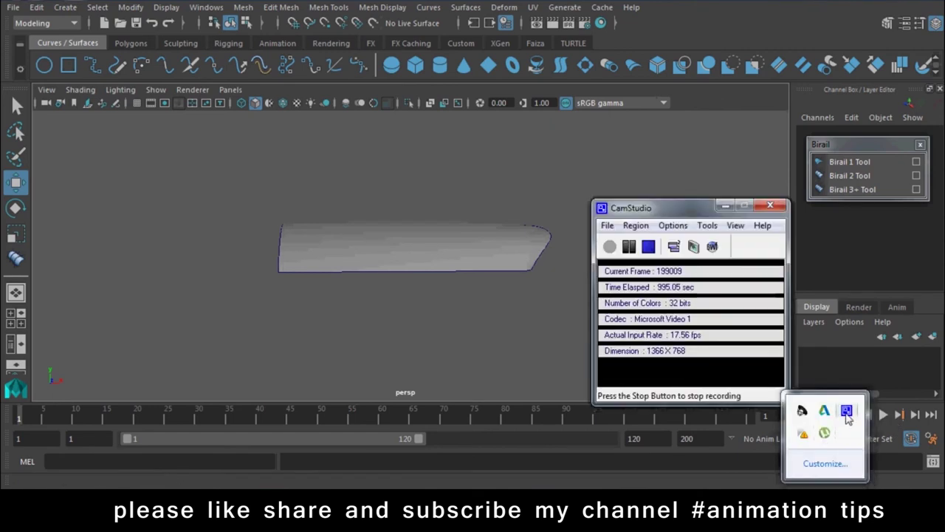
click(648, 246)
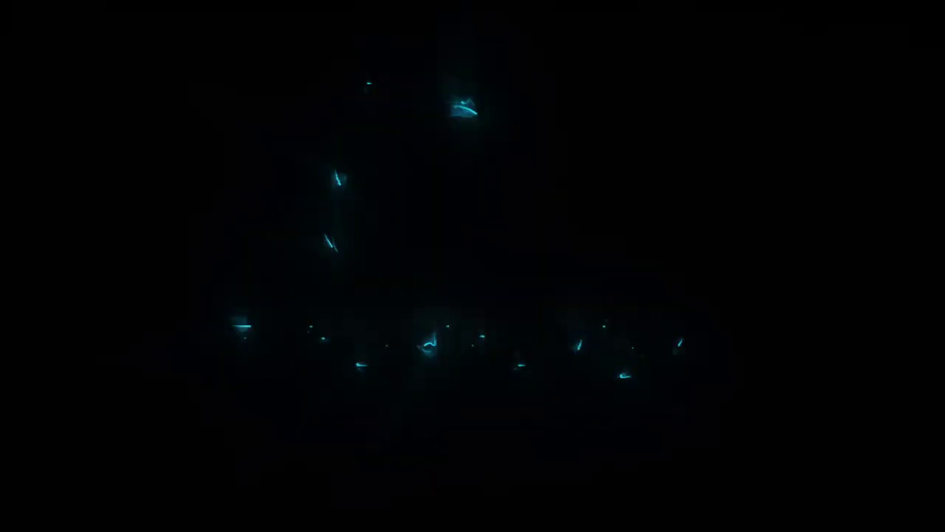